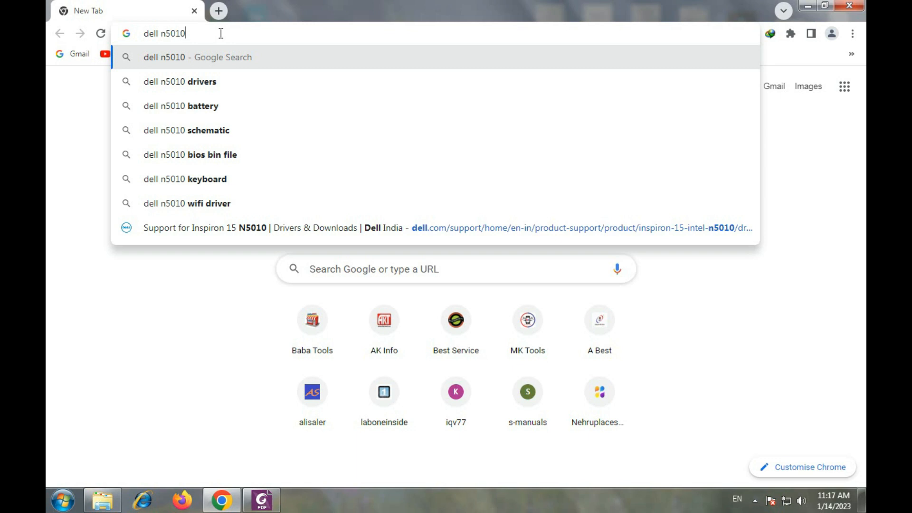
# - Search Google for "dell n5010 support" and open Dell India's Inspiron 15 N5010 Drivers & Downloads result
pyautogui.write('su')
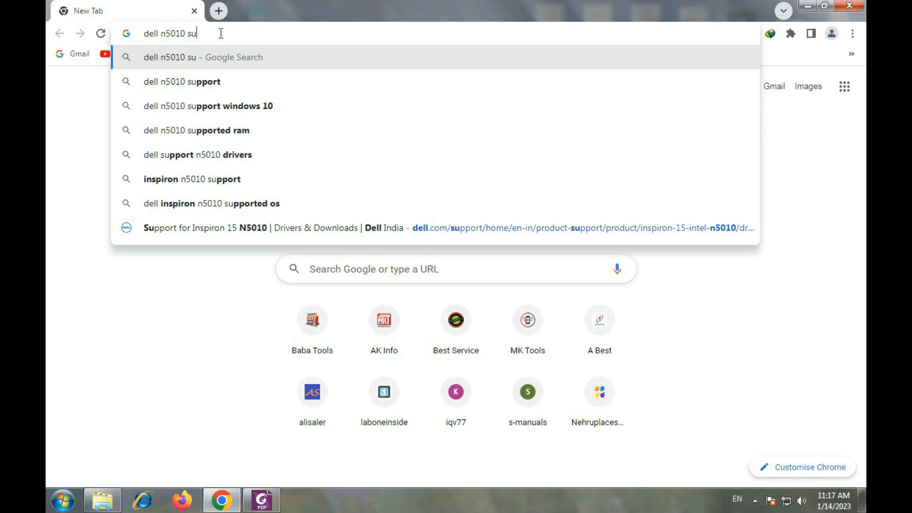
pyautogui.press('Down')
pyautogui.press('Return')
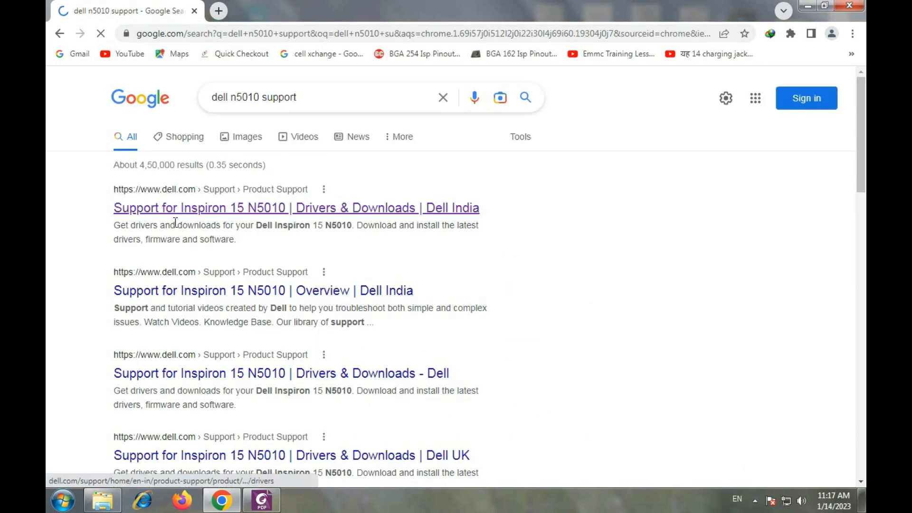
pyautogui.click(170, 212)
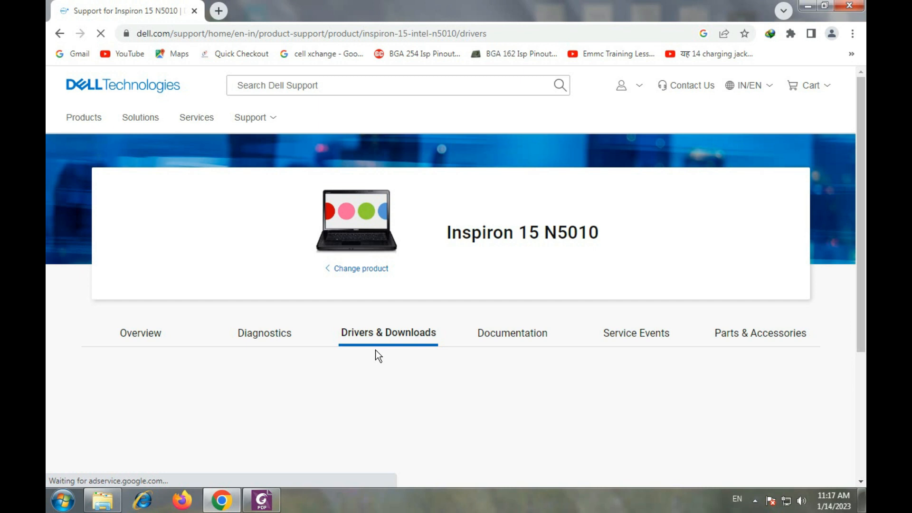
# - Filter the Inspiron 15 N5010 driver list to the System BIOS download type
pyautogui.scroll(-4, 407, 309)
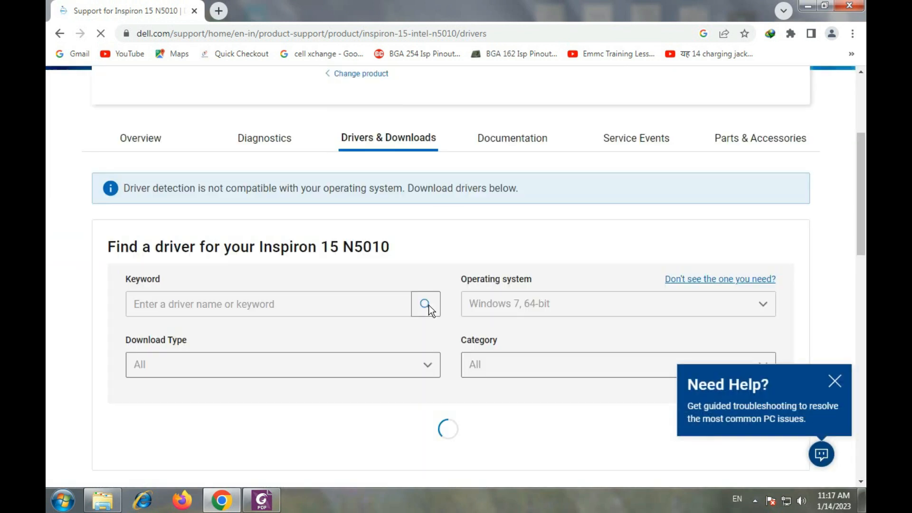
pyautogui.scroll(-3, 355, 294)
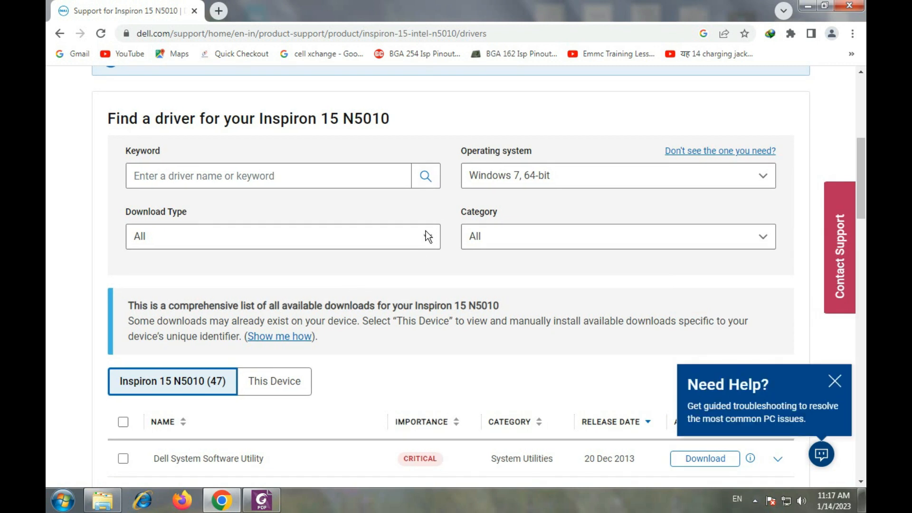
pyautogui.click(416, 238)
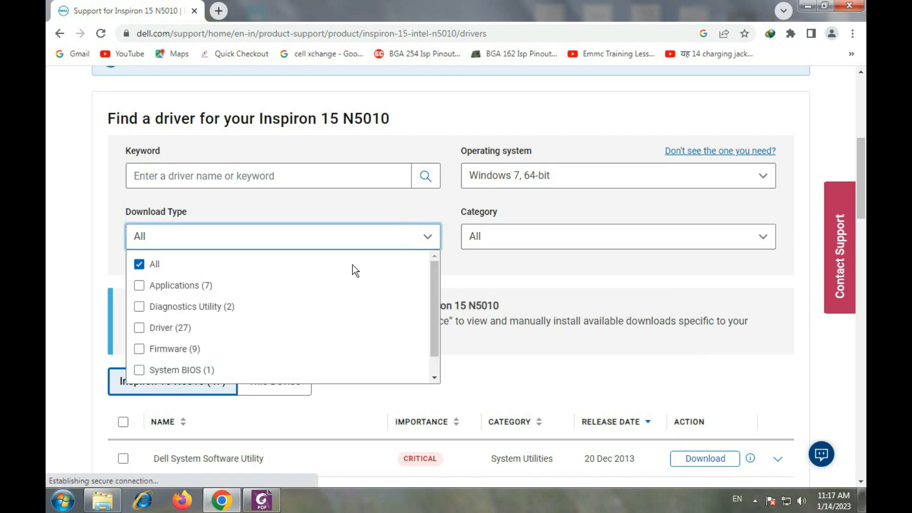
pyautogui.click(138, 370)
pyautogui.scroll(-1, 409, 324)
pyautogui.click(633, 352)
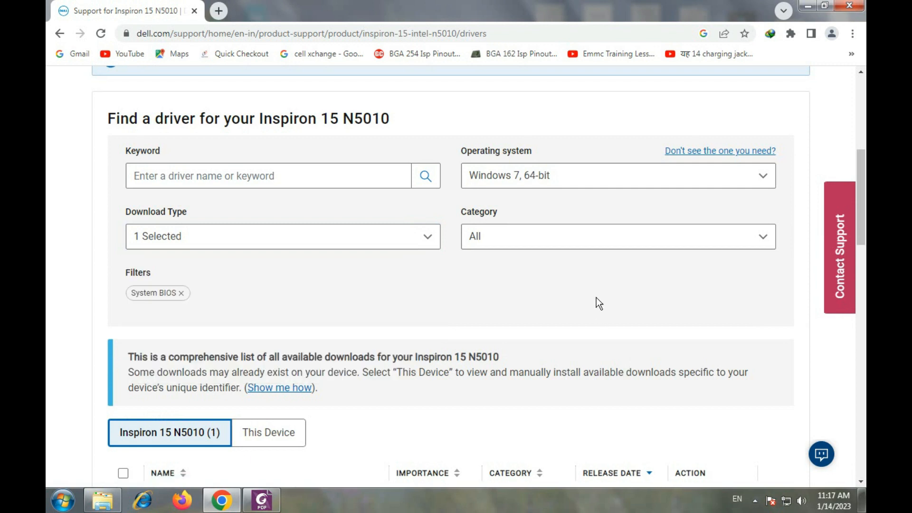
# - Download the Dell Inspiron N5010 System BIOS as N5010A15.exe and open its containing folder in a maximized window
pyautogui.scroll(-5, 596, 297)
pyautogui.click(124, 254)
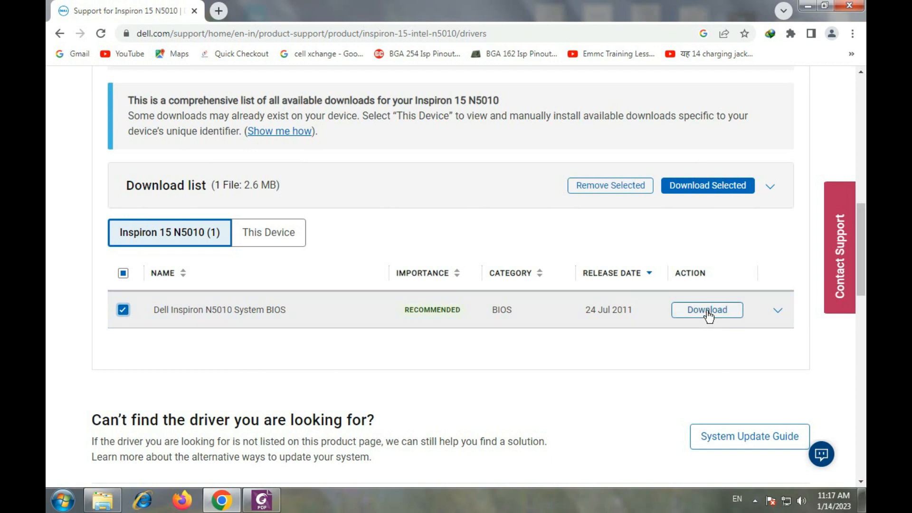
pyautogui.click(707, 311)
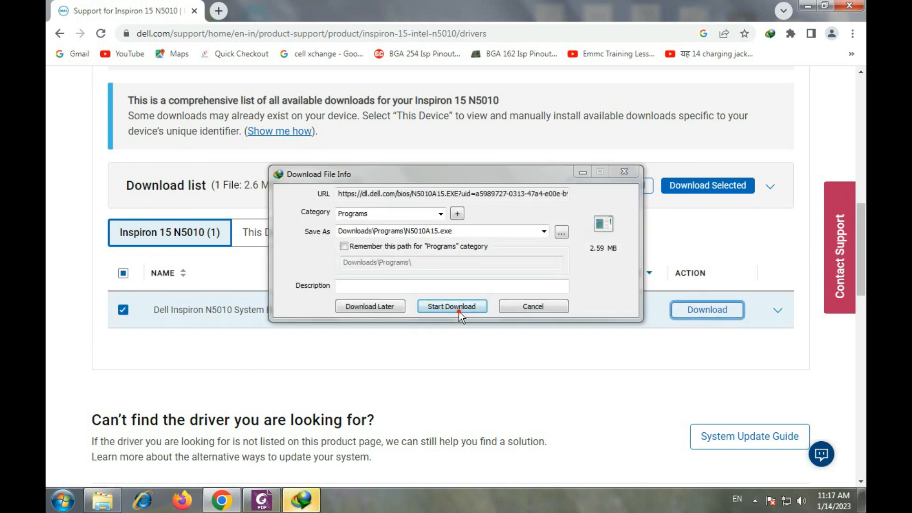
pyautogui.click(459, 310)
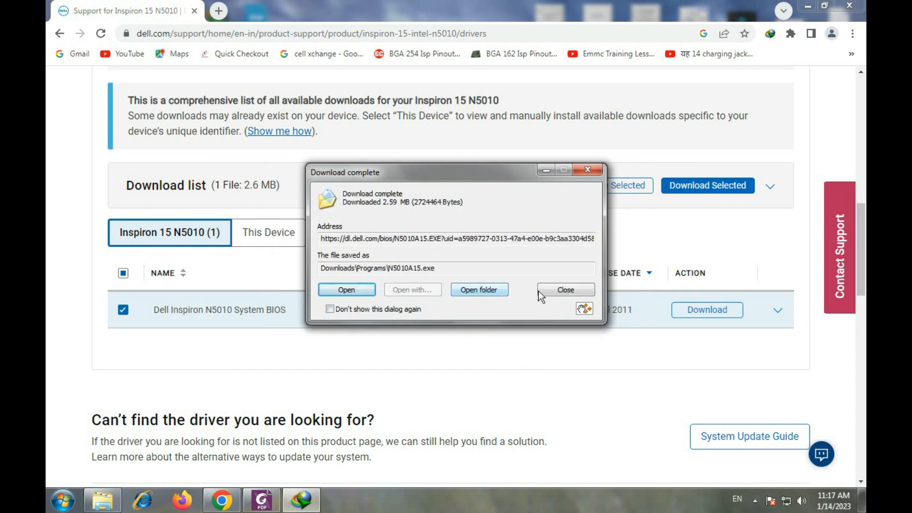
pyautogui.click(484, 290)
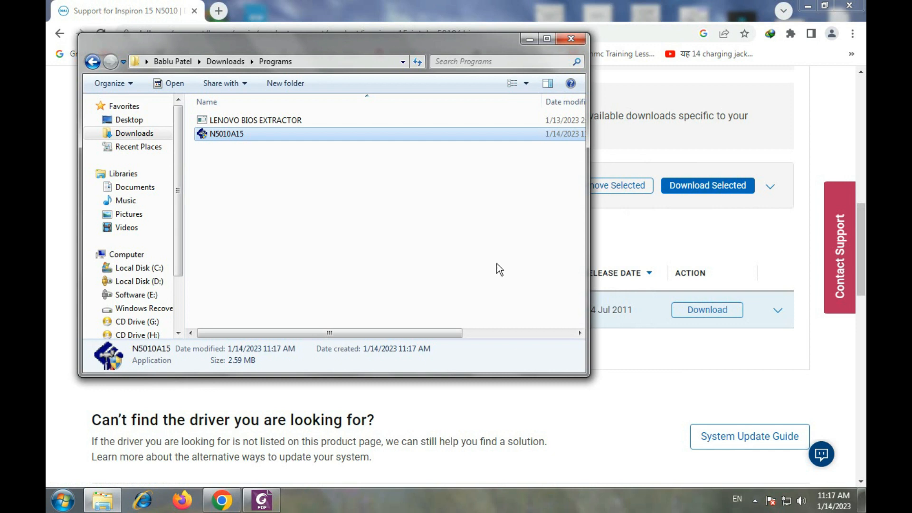
pyautogui.click(546, 39)
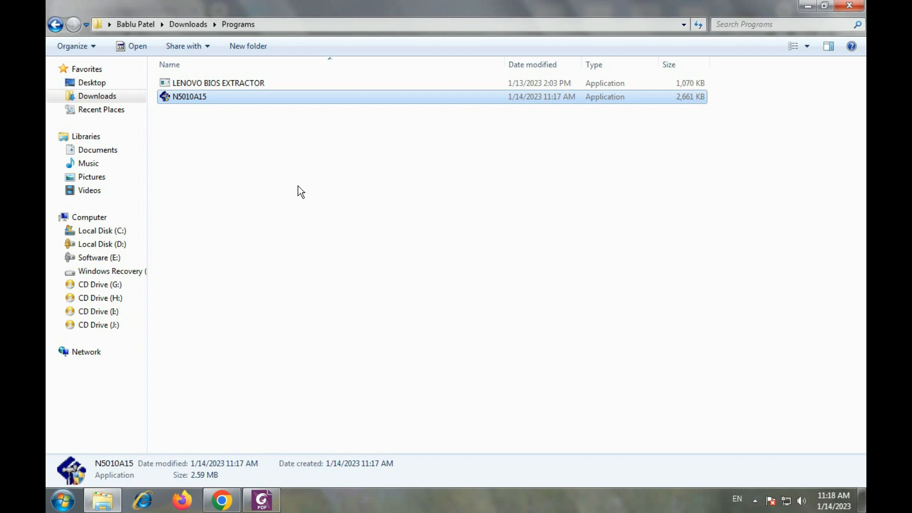
# - Rename the downloaded N5010A15 application to N5010
pyautogui.rightClick(195, 97)
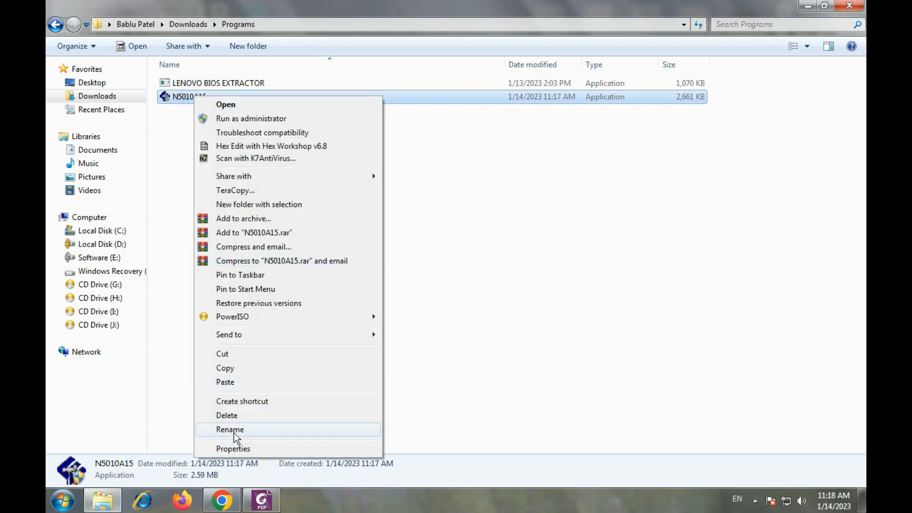
pyautogui.click(230, 429)
pyautogui.click(209, 98)
pyautogui.press('BackSpace')
pyautogui.press('BackSpace')
pyautogui.press('BackSpace')
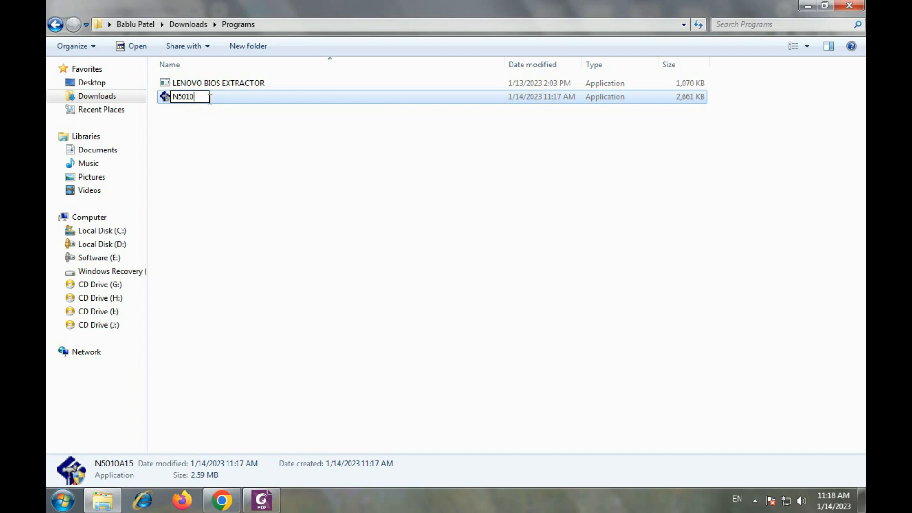
pyautogui.click(246, 182)
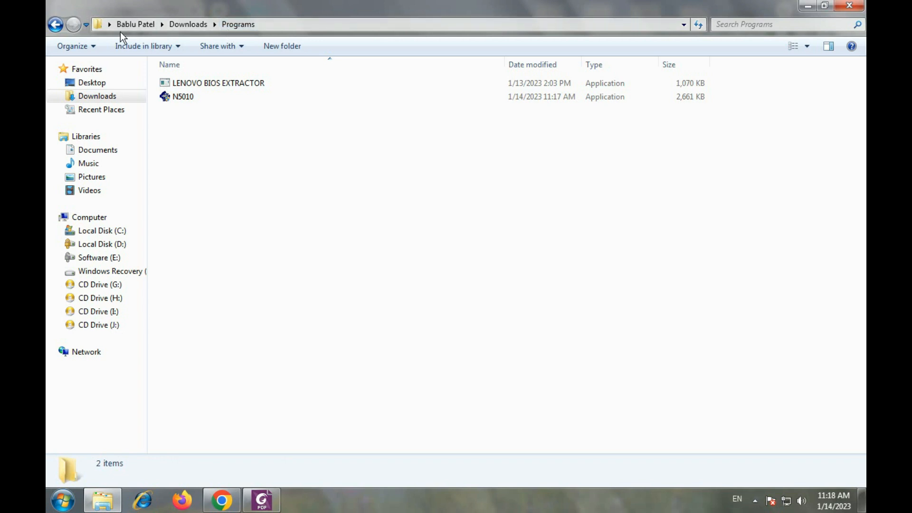
# - Open a command prompt in the Programs downloads folder by running cmd from the folder path
pyautogui.click(268, 24)
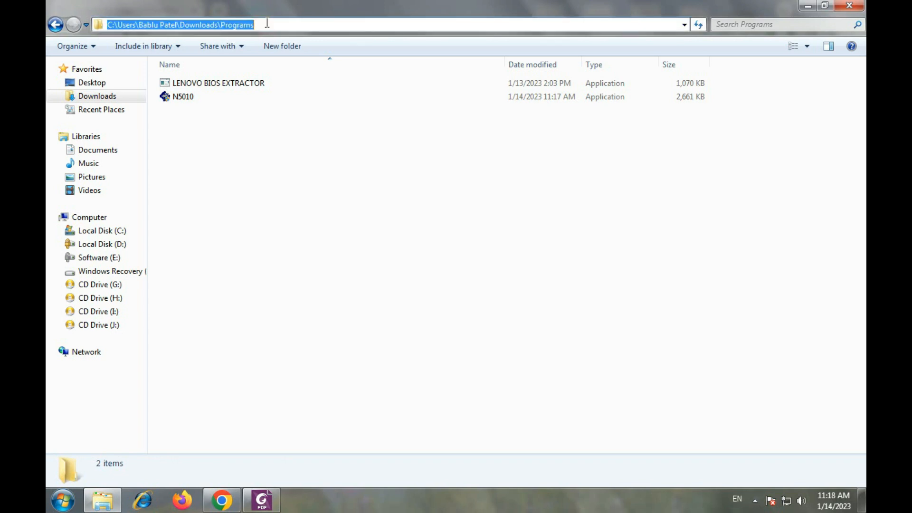
pyautogui.click(266, 23)
pyautogui.moveTo(265, 25); pyautogui.dragTo(60, 27)
pyautogui.write('cmd')
pyautogui.press('Return')
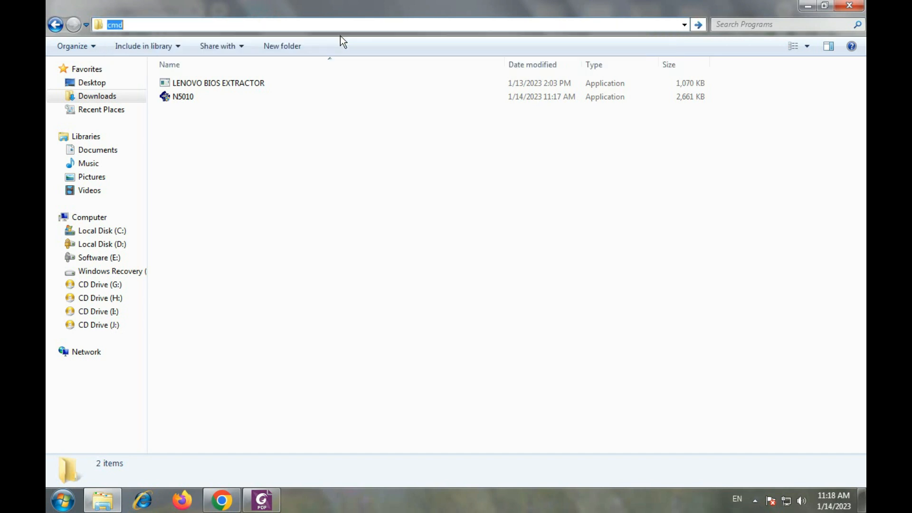
# - Run "N5010 /WRITEROMFILE" to extract the ROM file from the BIOS application, and minimize the command prompt
pyautogui.moveTo(313, 124); pyautogui.dragTo(332, 142)
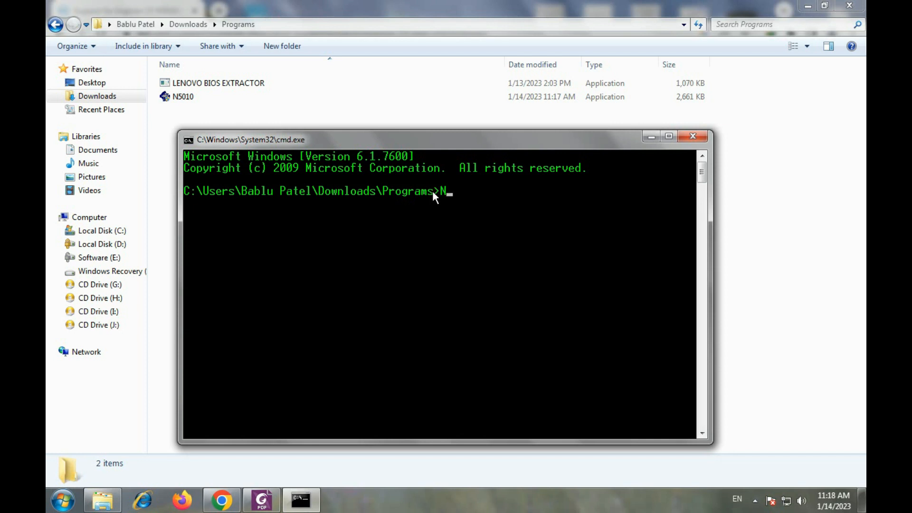
pyautogui.write('010 /WRITERO')
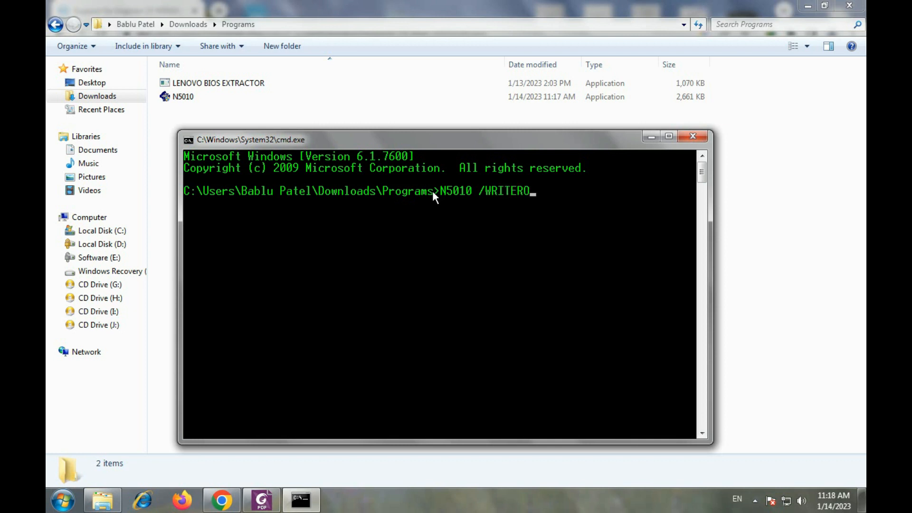
pyautogui.write('MFILE')
pyautogui.press('Return')
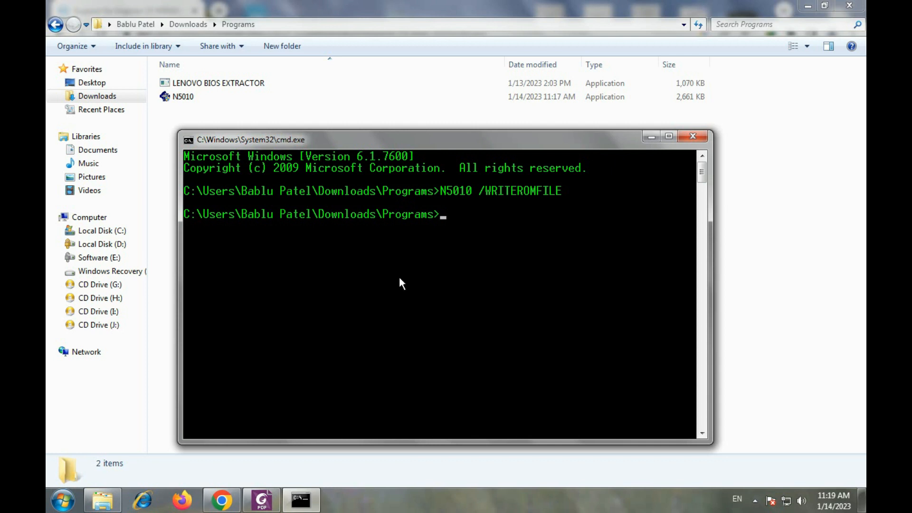
pyautogui.moveTo(347, 141); pyautogui.dragTo(333, 159)
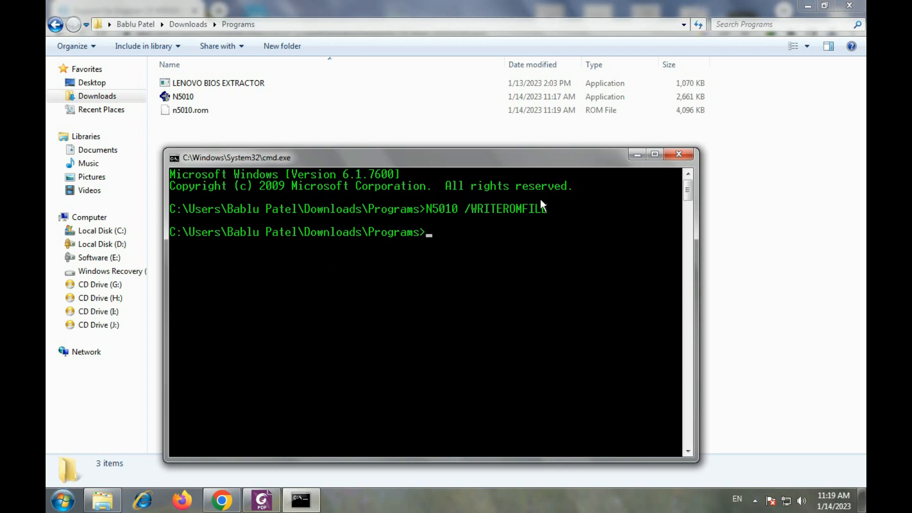
pyautogui.click(638, 156)
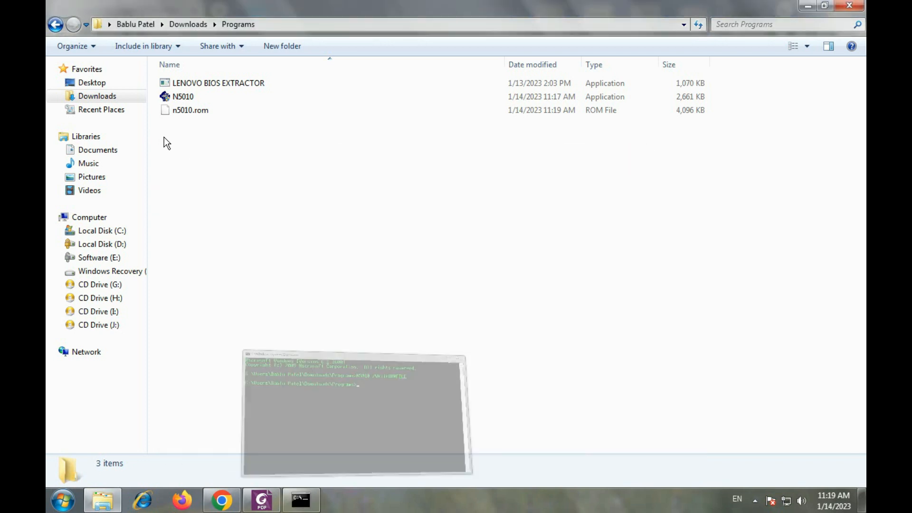
# - Rename the extracted n5010.rom file to n5010.BIN
pyautogui.rightClick(175, 110)
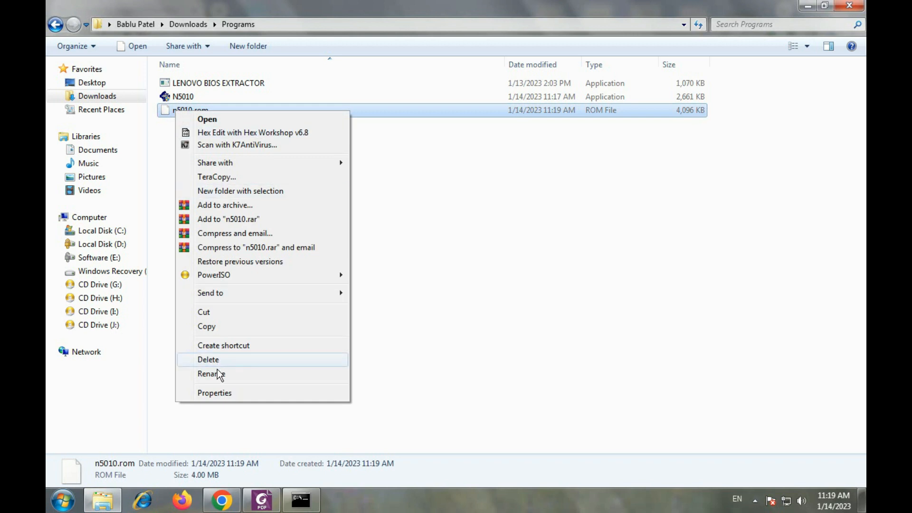
pyautogui.click(213, 373)
pyautogui.click(211, 112)
pyautogui.press('BackSpace')
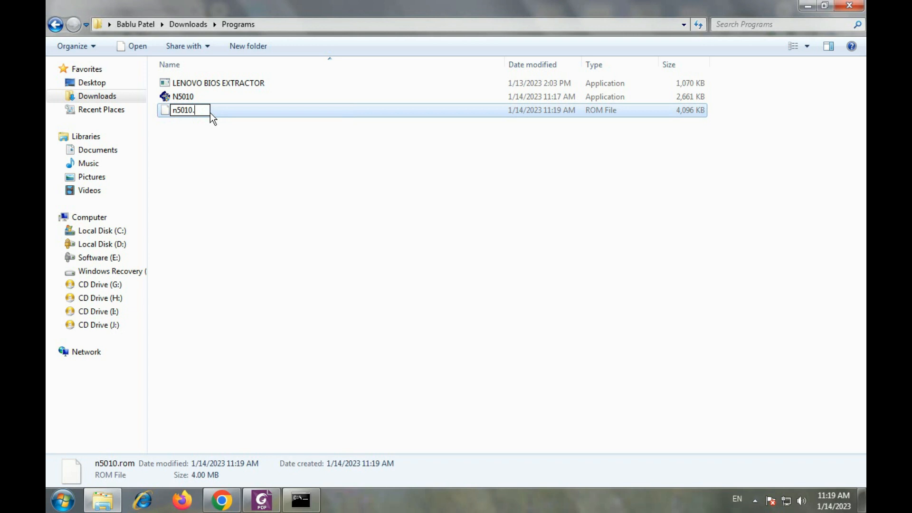
pyautogui.write('BIN')
pyautogui.click(249, 169)
pyautogui.click(505, 260)
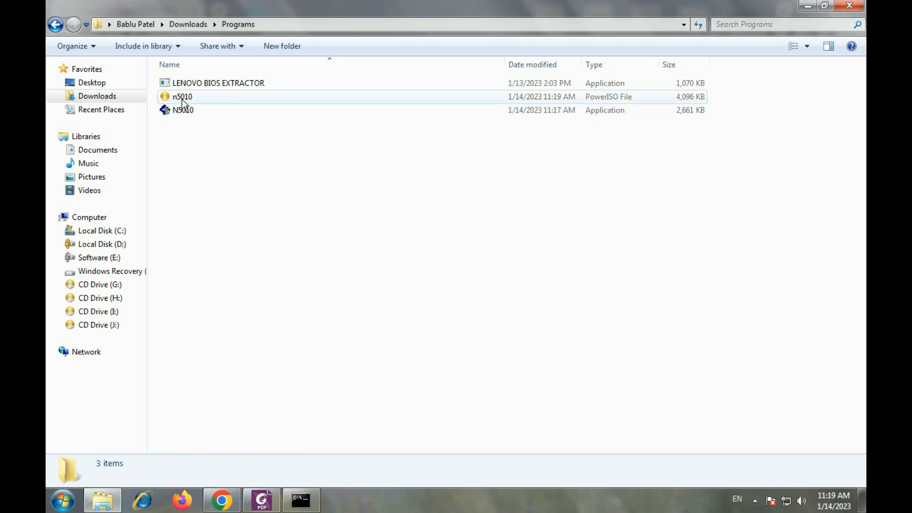
# - Delete the n5010 BIN file and the N5010 application from the Programs folder, and close the folder window
pyautogui.click(578, 109)
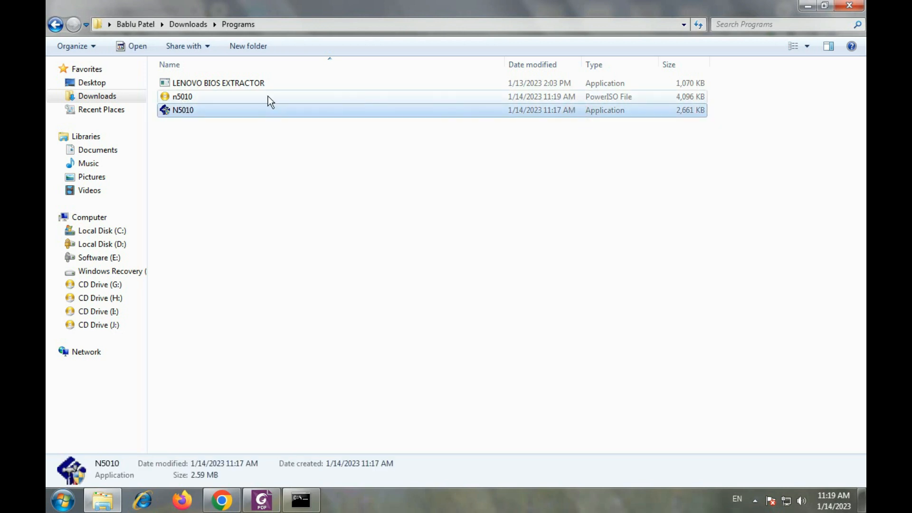
pyautogui.click(191, 95)
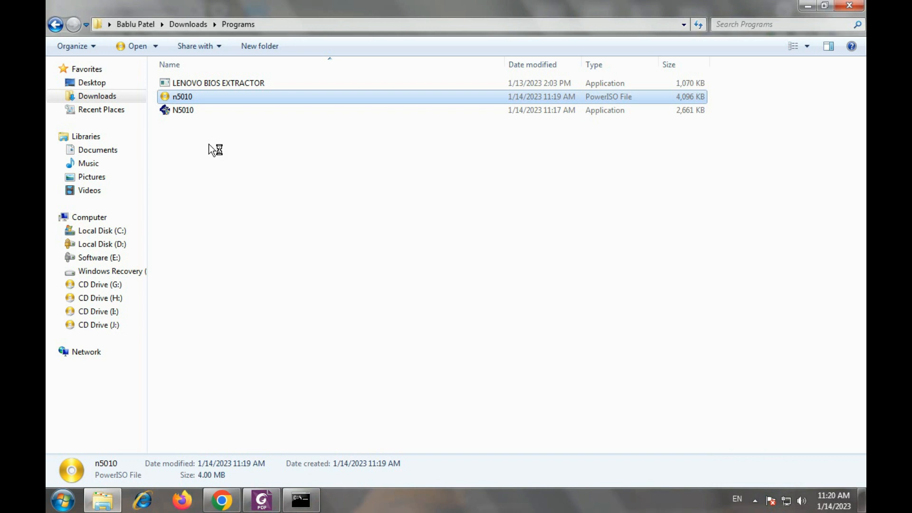
pyautogui.moveTo(217, 206); pyautogui.dragTo(179, 97)
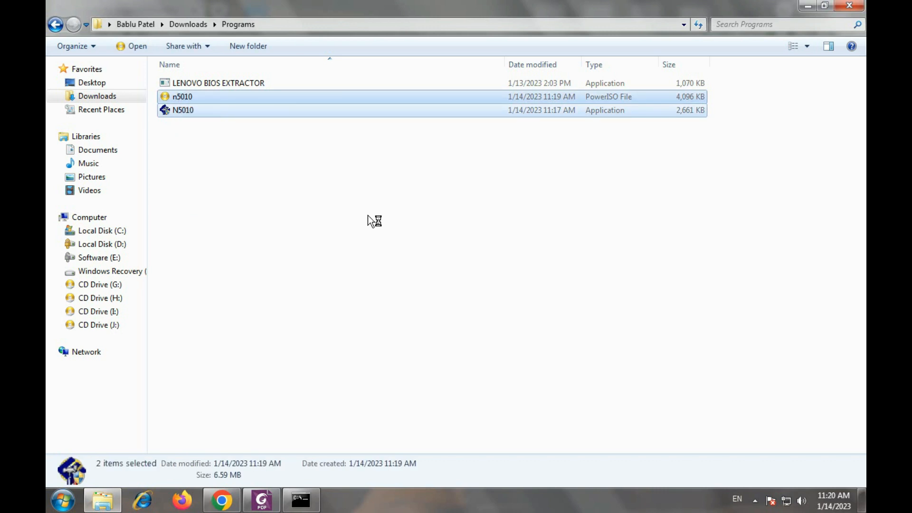
pyautogui.press('Delete')
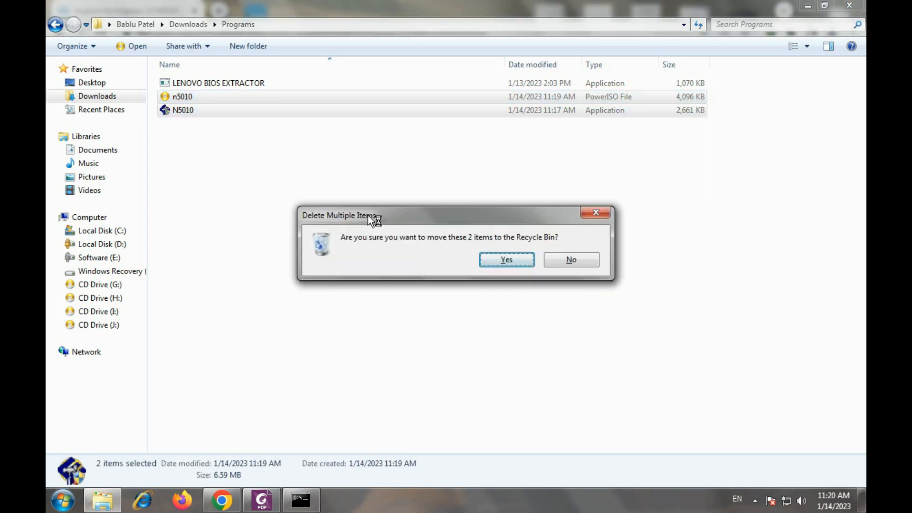
pyautogui.press('Return')
pyautogui.click(849, 6)
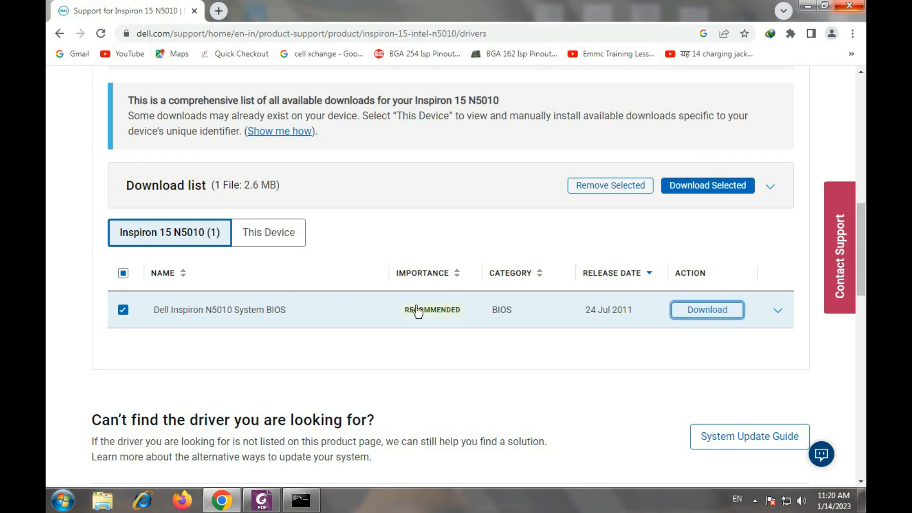
# - Go back from the Dell Inspiron 15 N5010 drivers page to the Google search results
pyautogui.scroll(8, 349, 101)
pyautogui.click(61, 36)
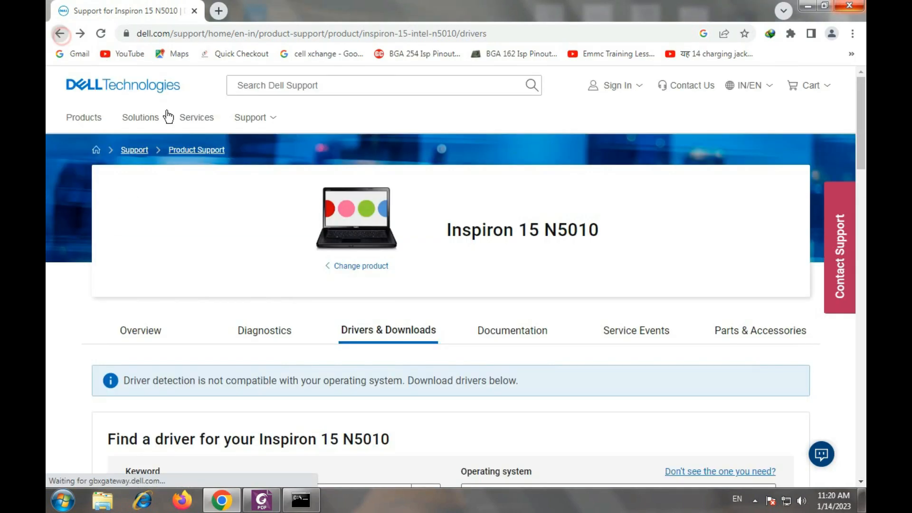
pyautogui.click(59, 35)
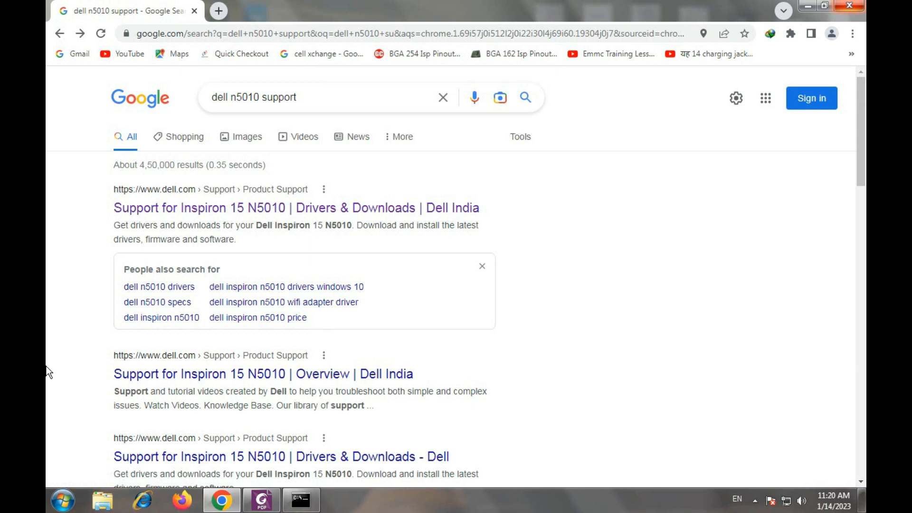
# - Replace the Google query with "LENO0 IDEAPAD 130" and run the suggested 130-15ikb search
pyautogui.moveTo(310, 101); pyautogui.dragTo(176, 100)
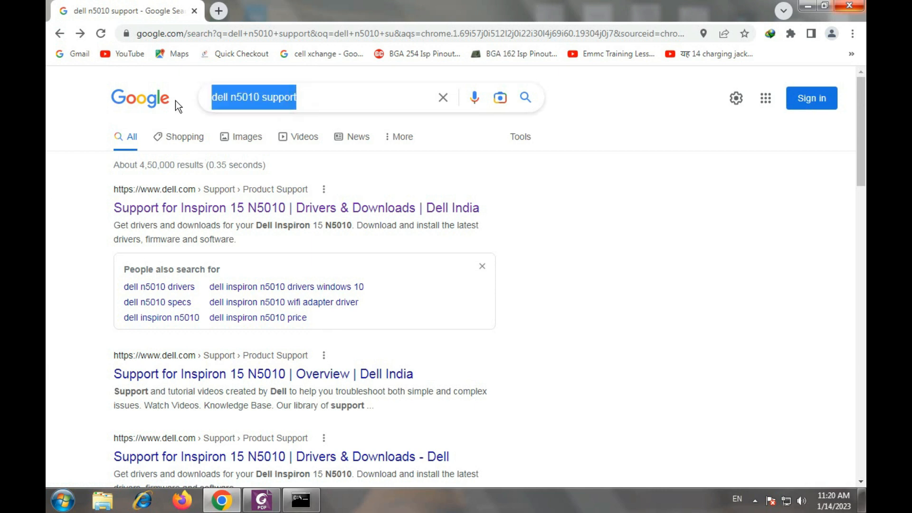
pyautogui.write('LEN')
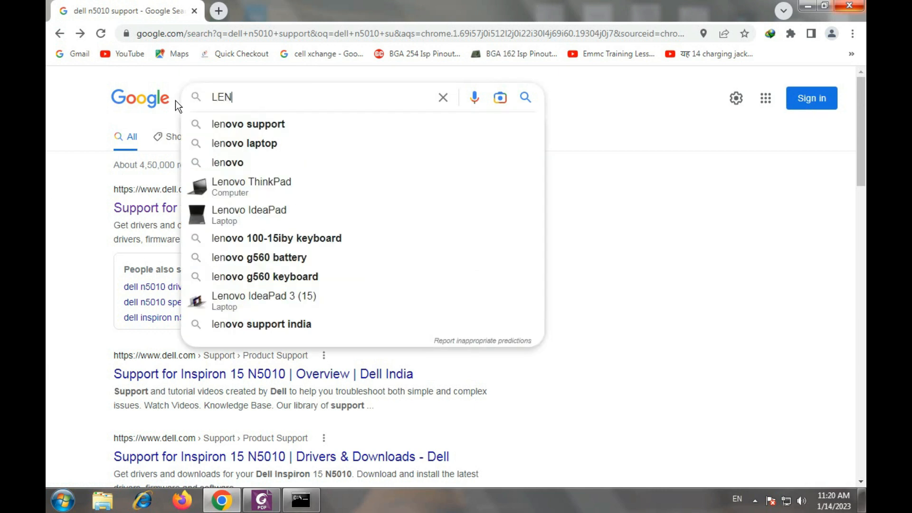
pyautogui.write('O0')
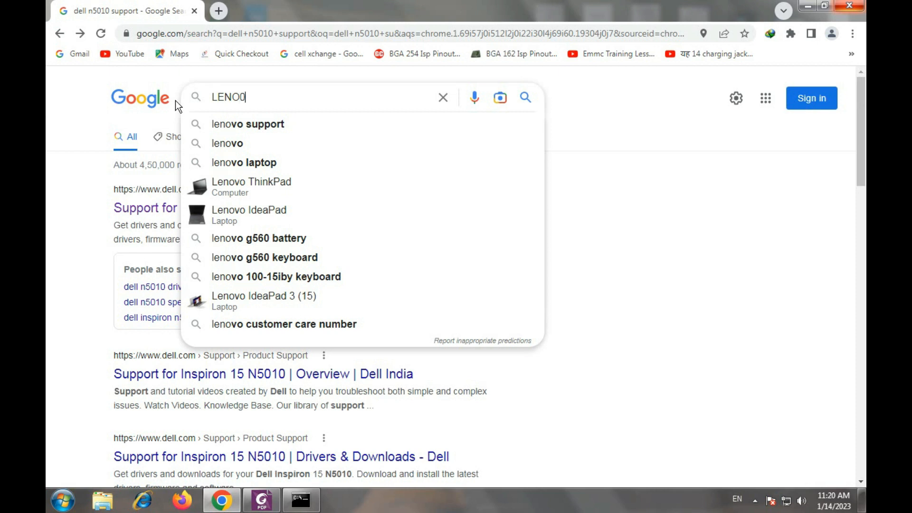
pyautogui.write(' IDEA')
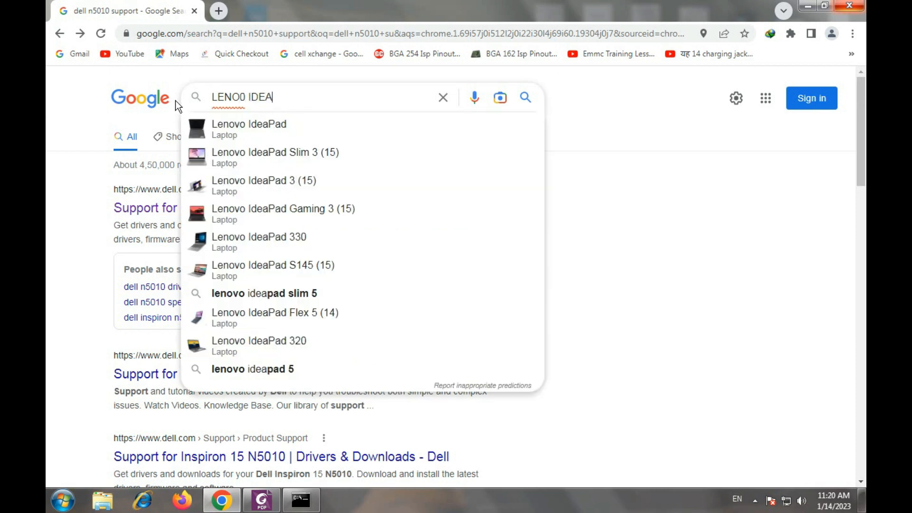
pyautogui.write('PAD')
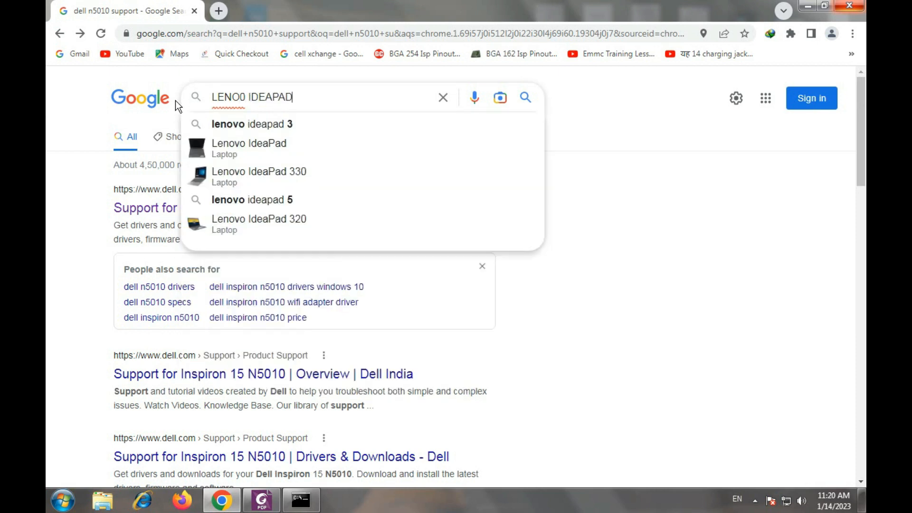
pyautogui.write(' 1')
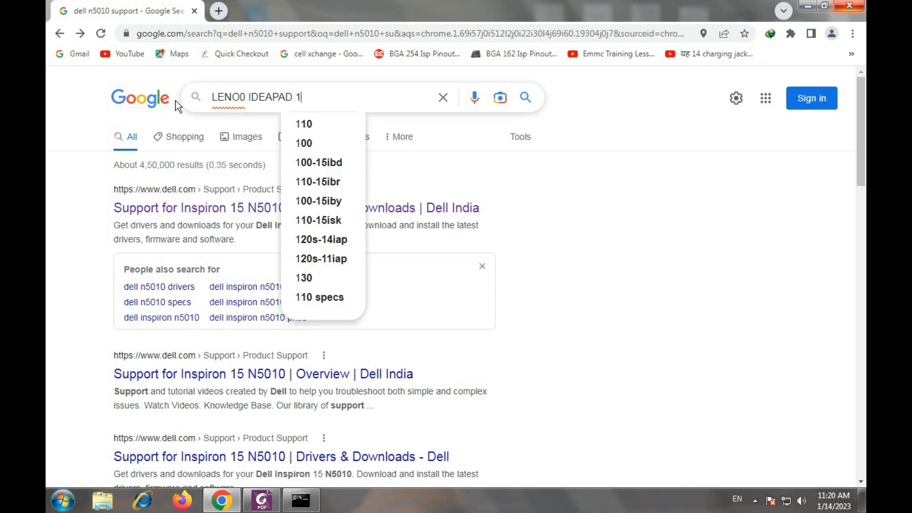
pyautogui.press('BackSpace')
pyautogui.write('30')
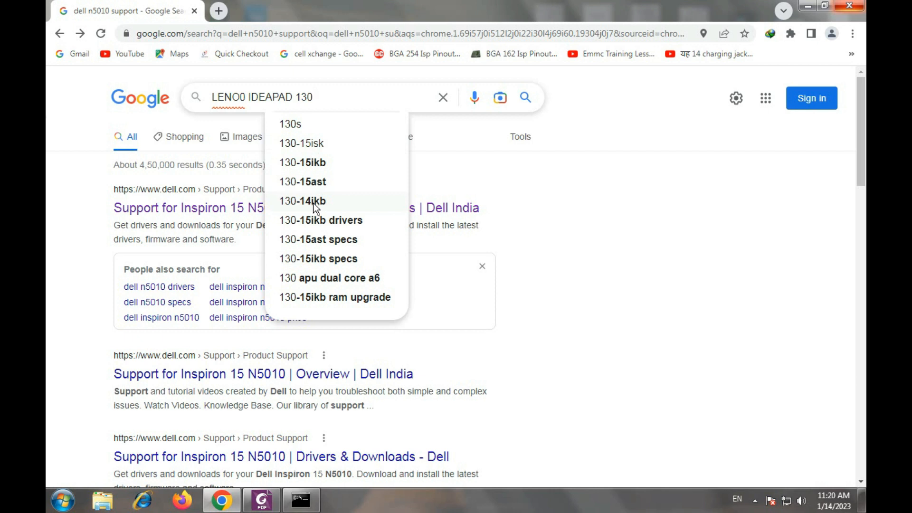
pyautogui.click(308, 166)
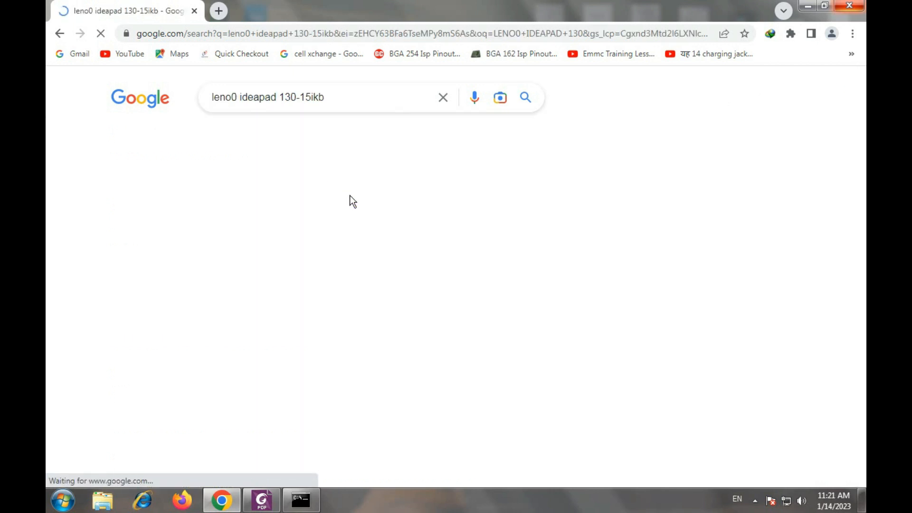
# - Correct the misspelled brand in the query and run the suggested search "lenovo ideapad 130-15ikb"
pyautogui.click(238, 97)
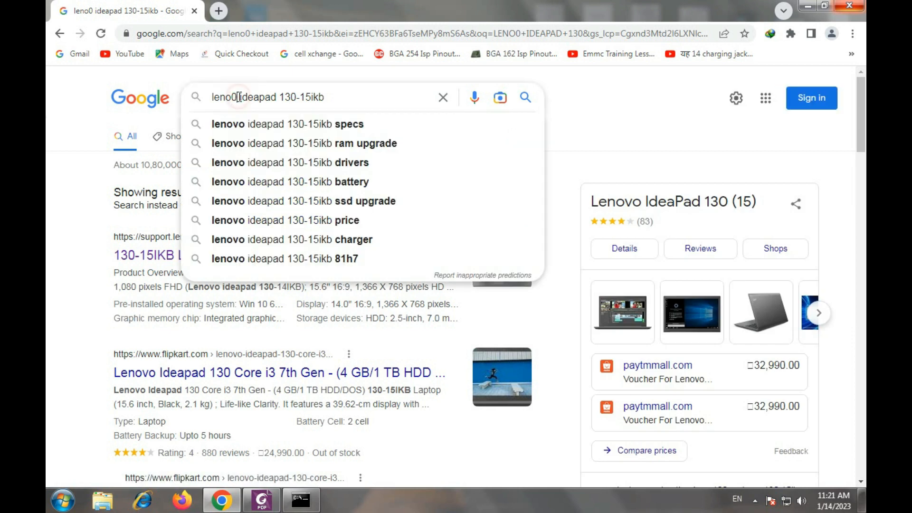
pyautogui.press('BackSpace')
pyautogui.write('NO')
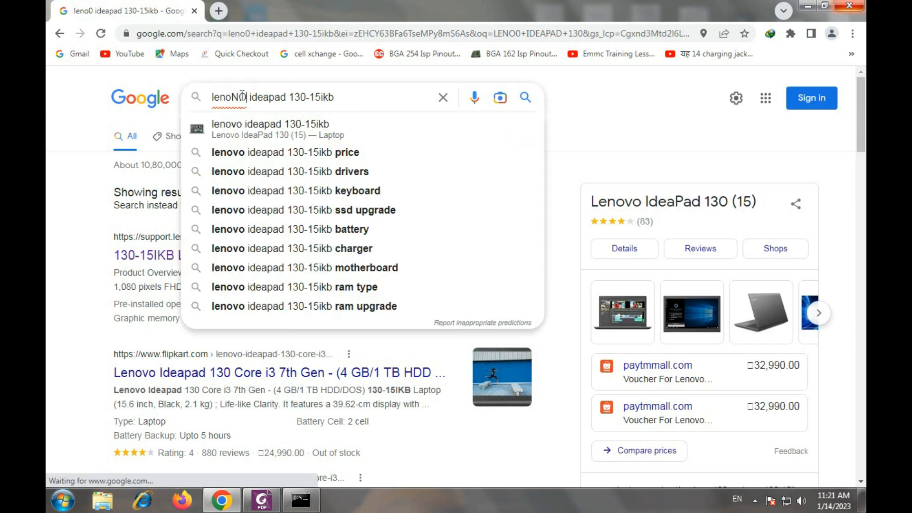
pyautogui.press('BackSpace')
pyautogui.press('BackSpace')
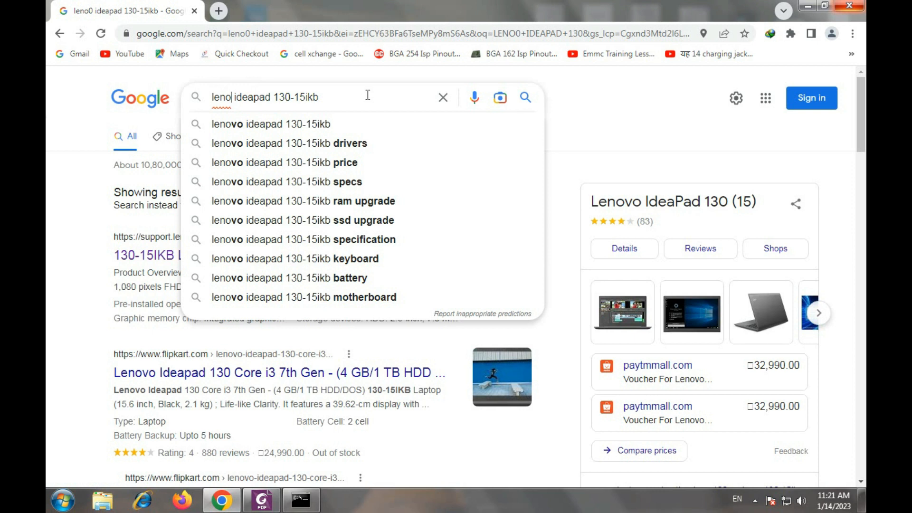
pyautogui.write('no')
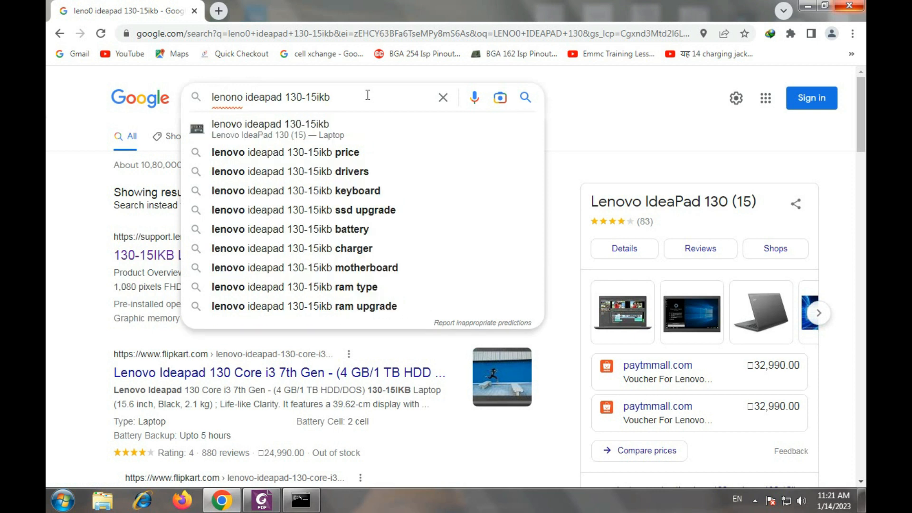
pyautogui.click(311, 124)
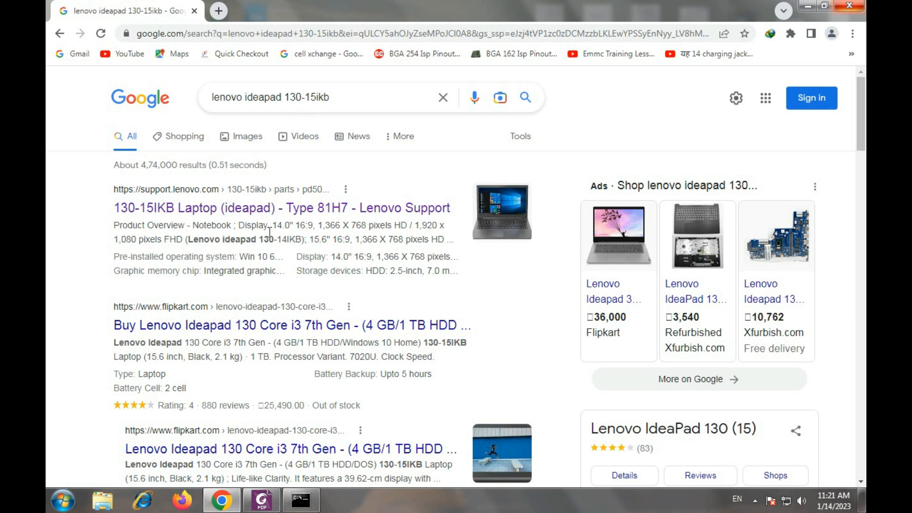
# - Open the Lenovo Support result for the 130-15IKB Laptop (ideapad) Type 81H7 and go to its Drivers & Software page
pyautogui.click(242, 212)
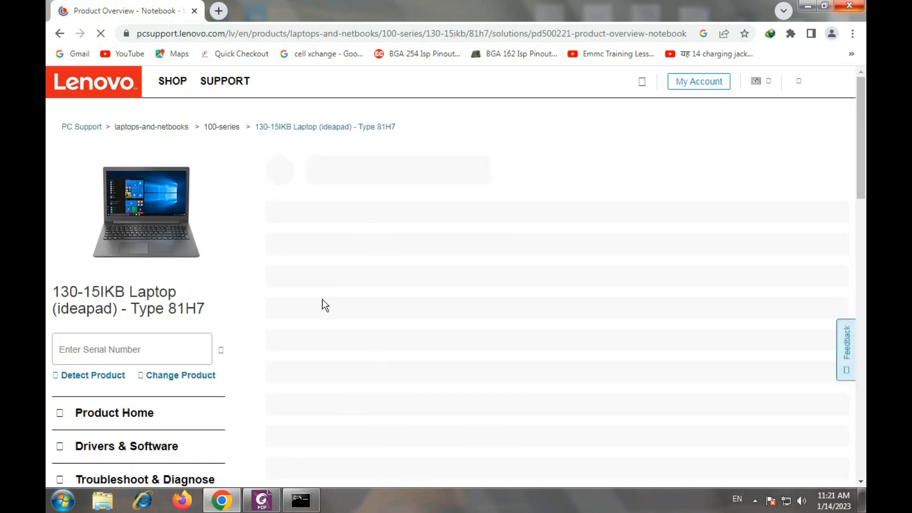
pyautogui.scroll(-4, 317, 284)
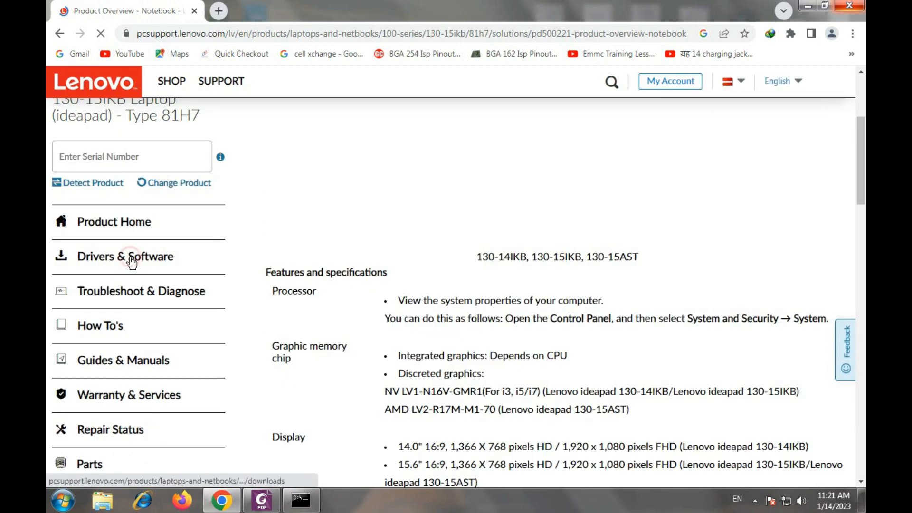
pyautogui.click(159, 267)
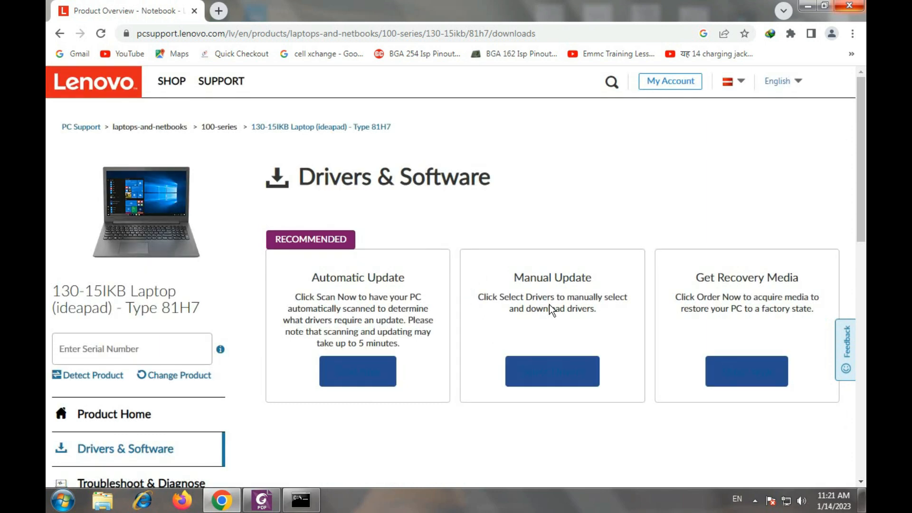
# - Choose manual driver selection for the 130-15IKB and open the BIOS/UEFI category
pyautogui.scroll(-4, 549, 307)
pyautogui.scroll(3, 548, 317)
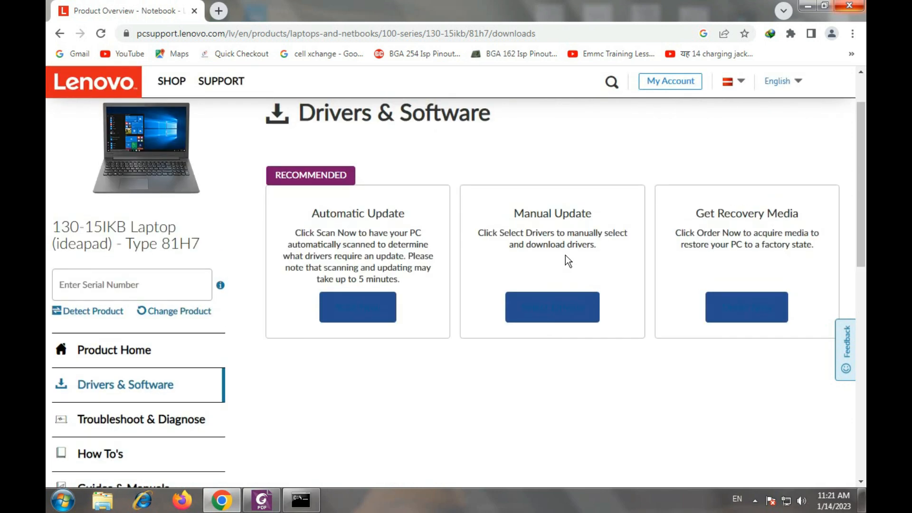
pyautogui.click(540, 312)
pyautogui.scroll(-3, 503, 358)
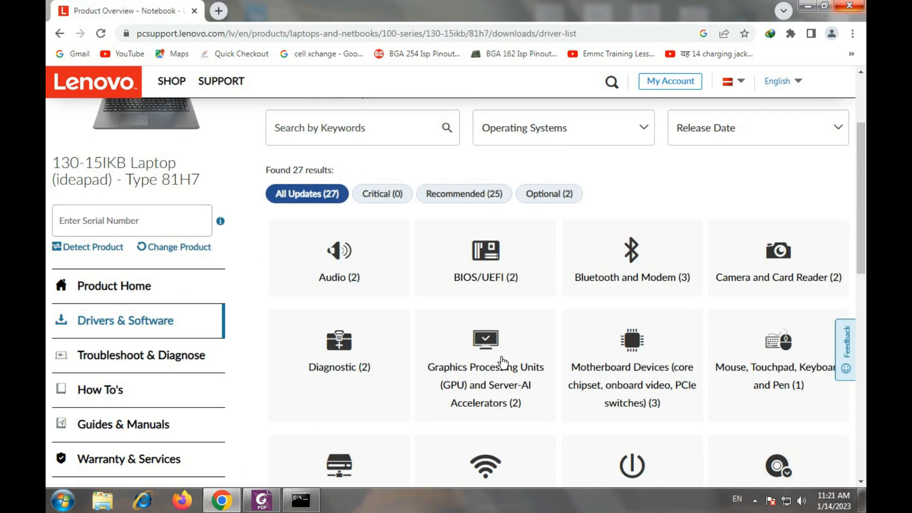
pyautogui.click(478, 277)
pyautogui.scroll(-4, 478, 281)
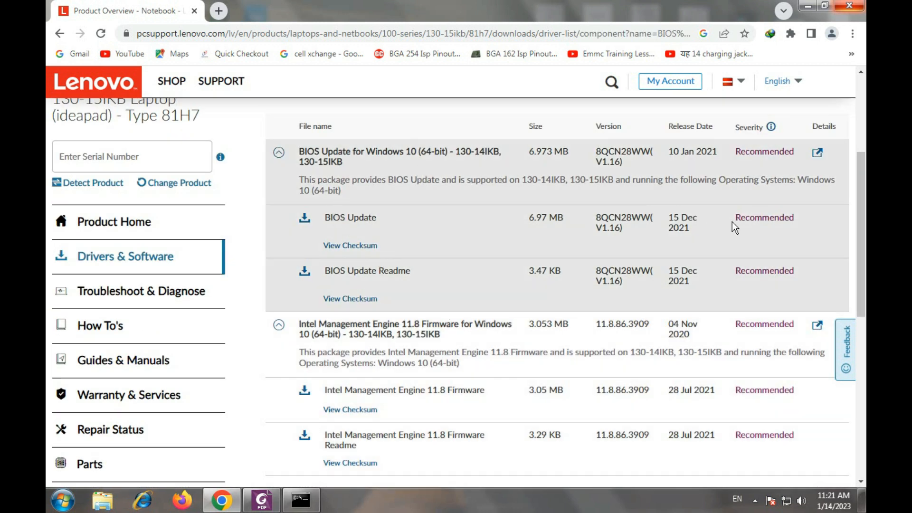
# - Download the 8QCN28WW BIOS Update for Windows 10 (64-bit), accepting the duplicate download option, and open its download folder
pyautogui.scroll(1, 699, 237)
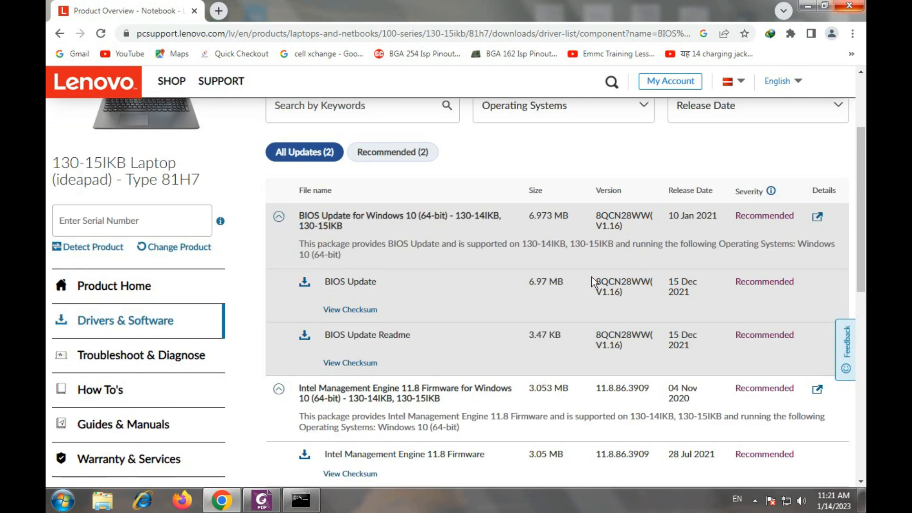
pyautogui.click(304, 283)
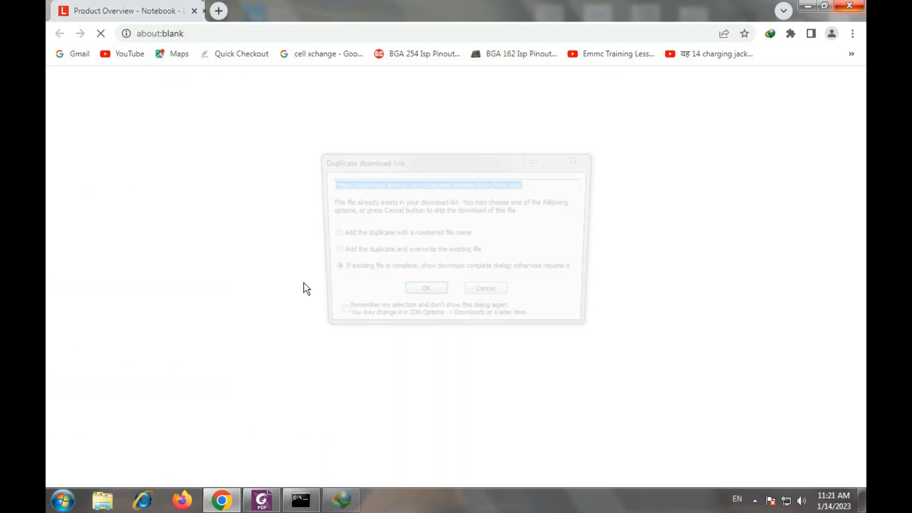
pyautogui.click(423, 291)
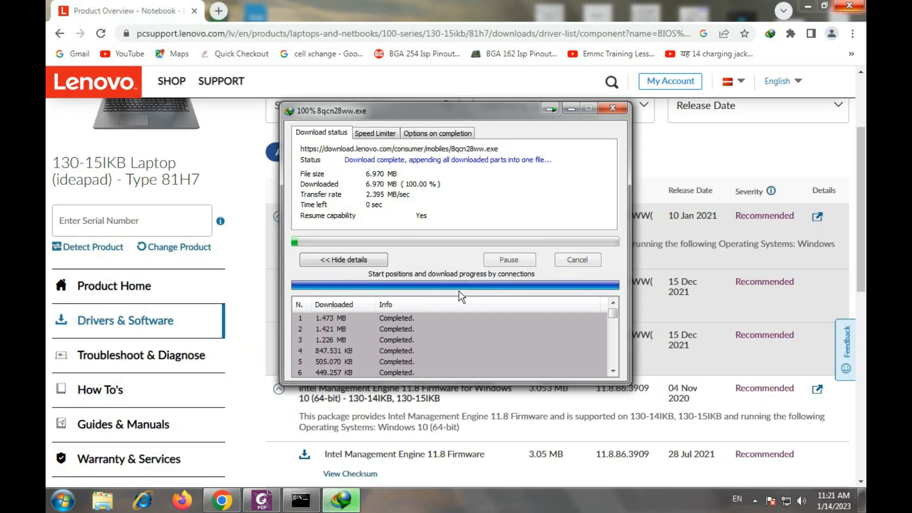
pyautogui.click(480, 288)
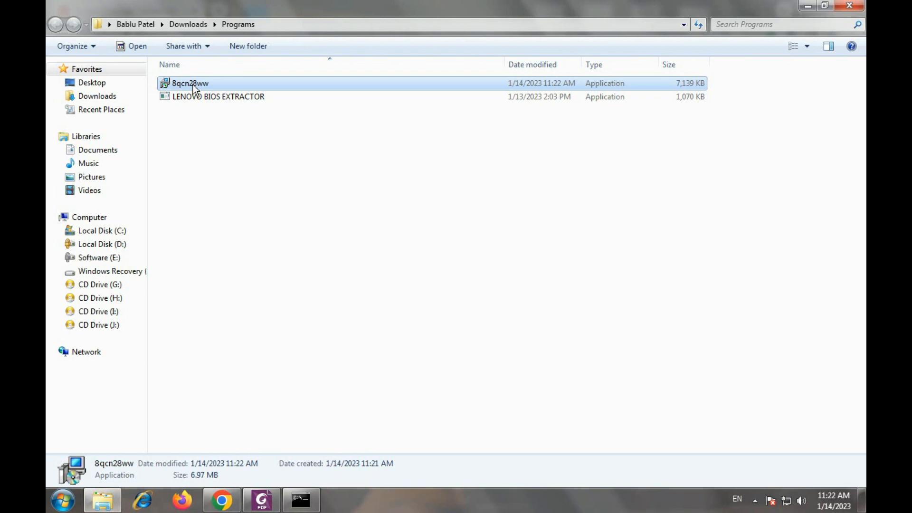
# - Rename the downloaded 8qcn28ww application to "lenovo ideapad 130"
pyautogui.click(193, 84)
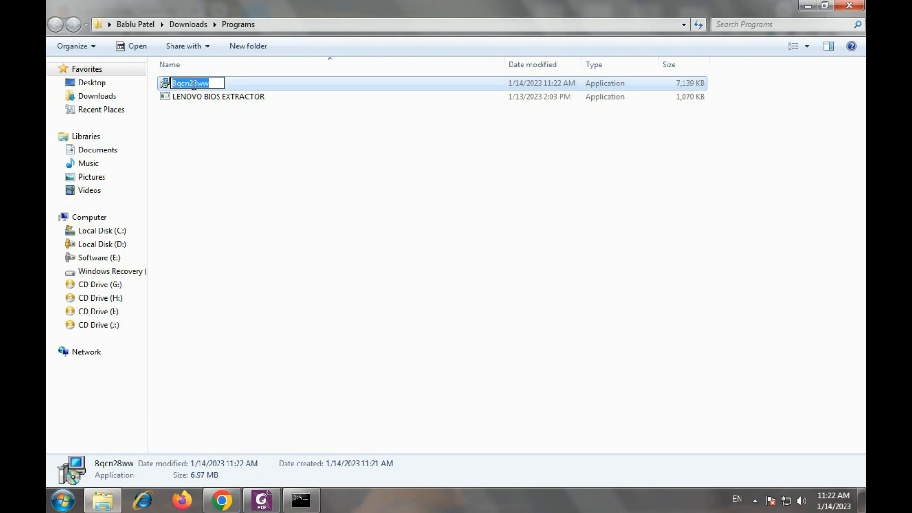
pyautogui.press('BackSpace')
pyautogui.write('len')
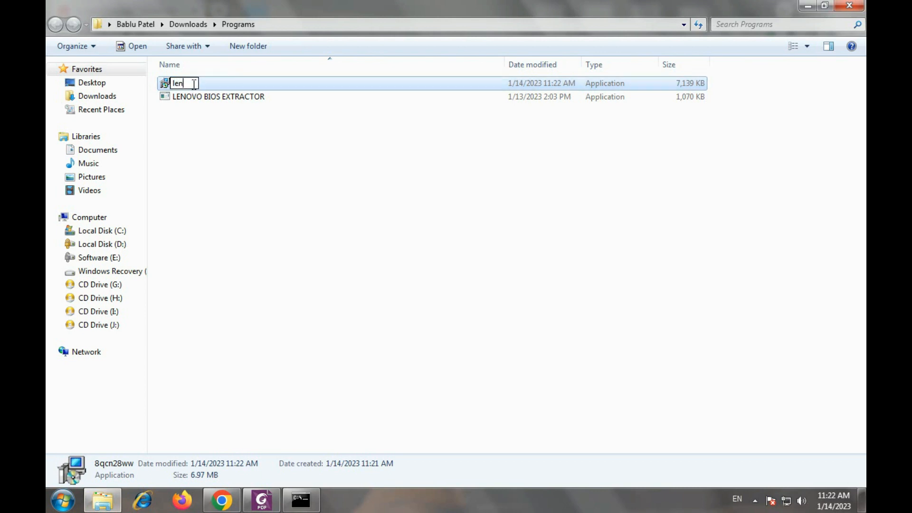
pyautogui.write('ovo idea')
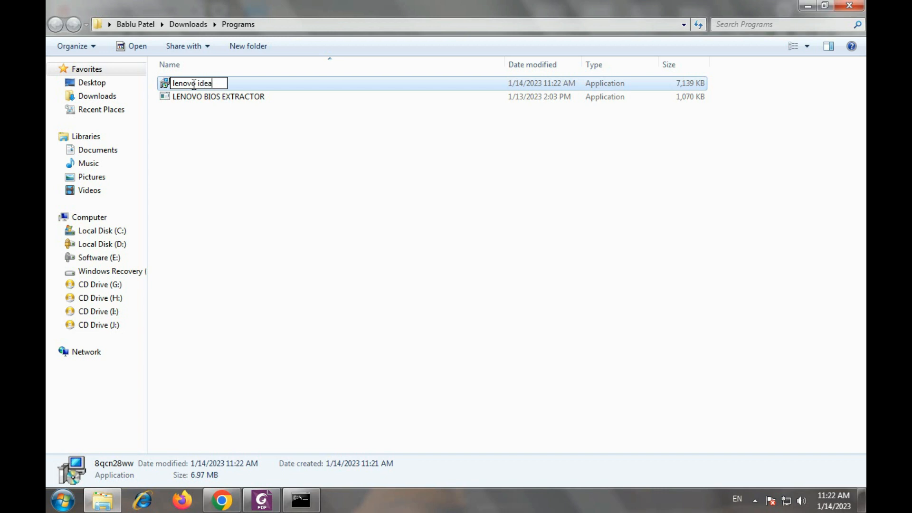
pyautogui.write('pad 130')
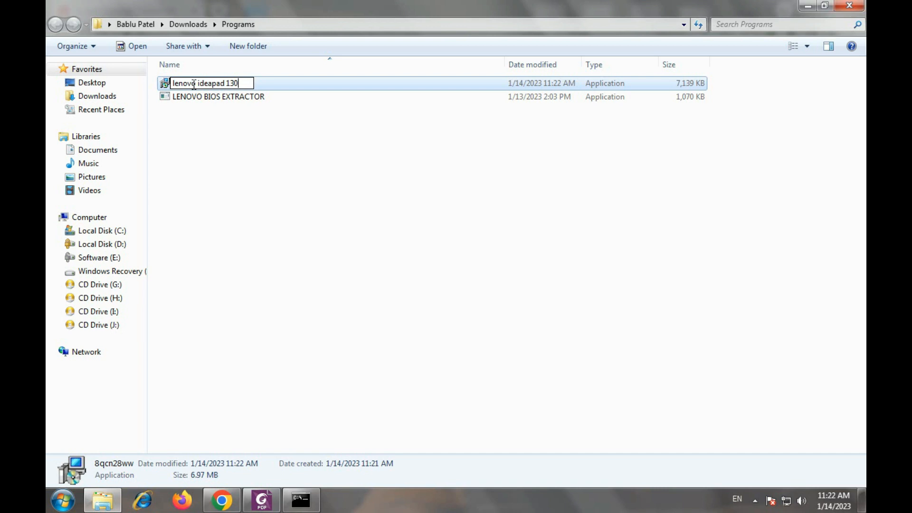
pyautogui.click(246, 156)
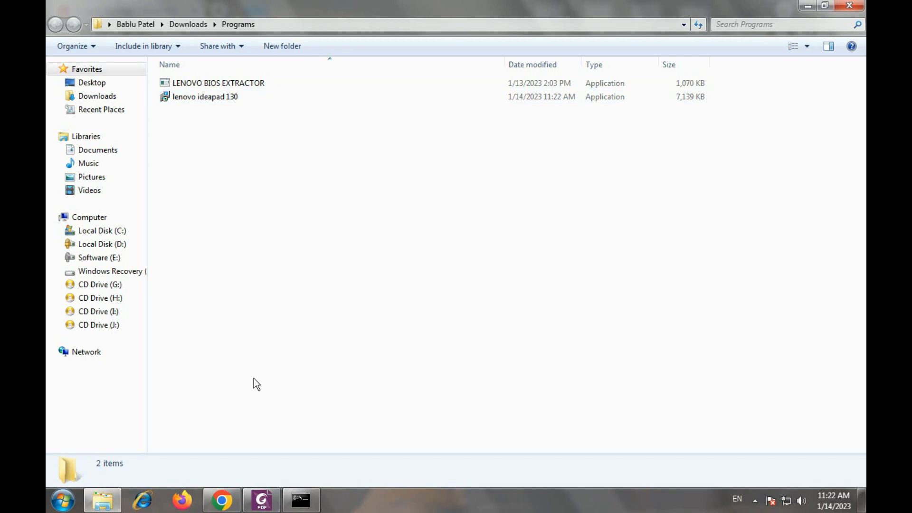
# - Check the conversion methods in biosexetobin1.pdf, and open a command prompt in the Programs folder by running cmd from its folder path
pyautogui.click(262, 499)
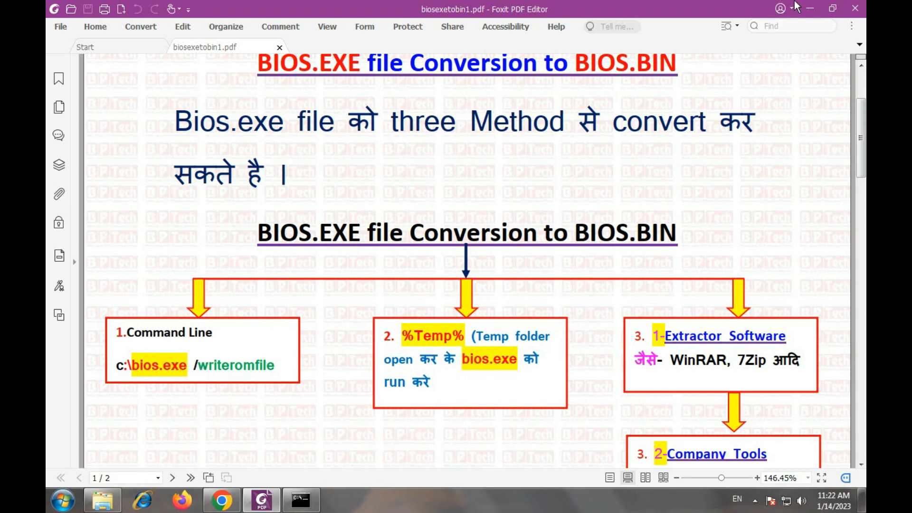
pyautogui.click(810, 8)
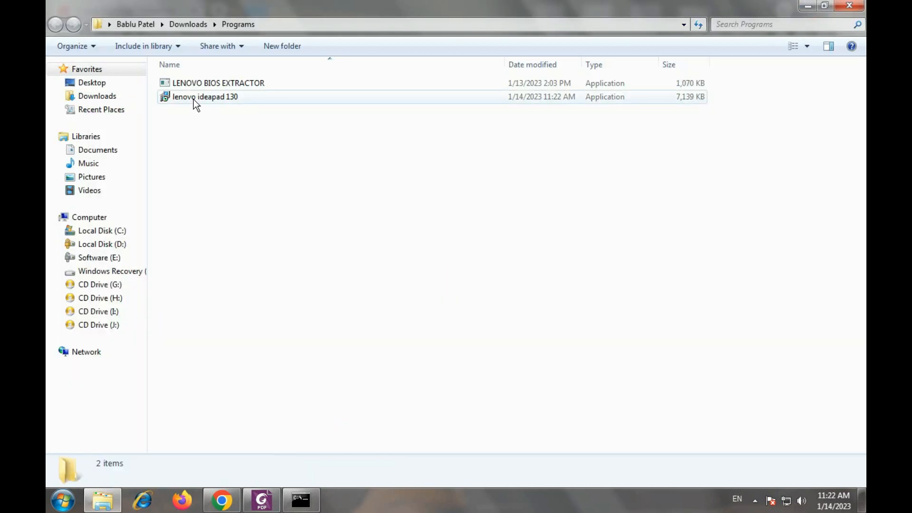
pyautogui.click(281, 24)
pyautogui.moveTo(280, 24); pyautogui.dragTo(57, 27)
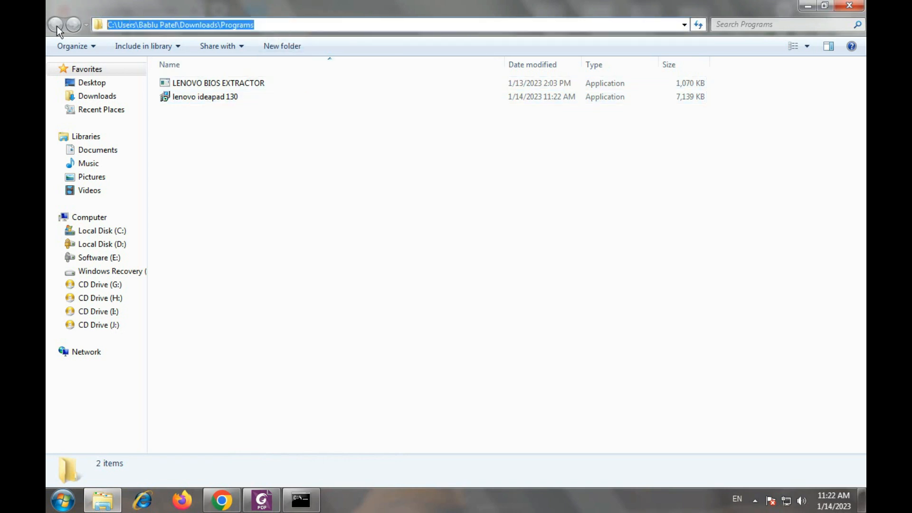
pyautogui.write('cmd')
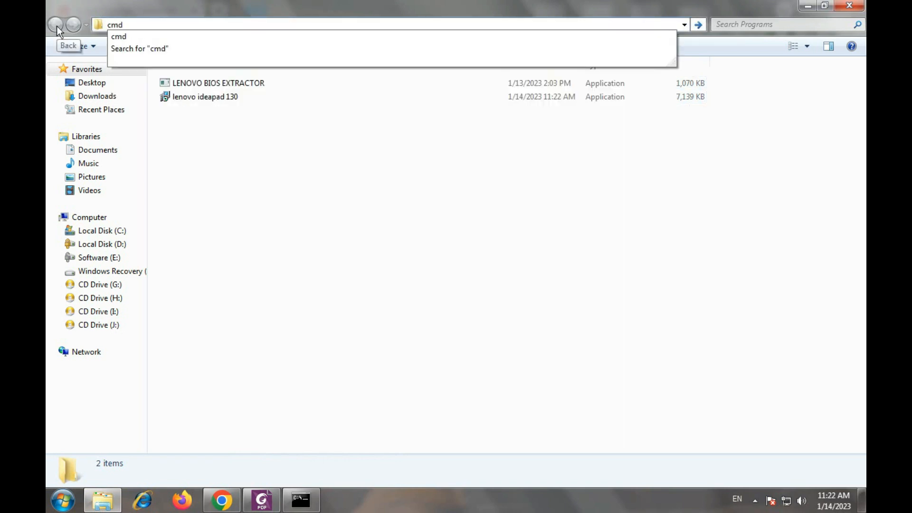
pyautogui.press('Return')
pyautogui.moveTo(178, 42); pyautogui.dragTo(391, 124)
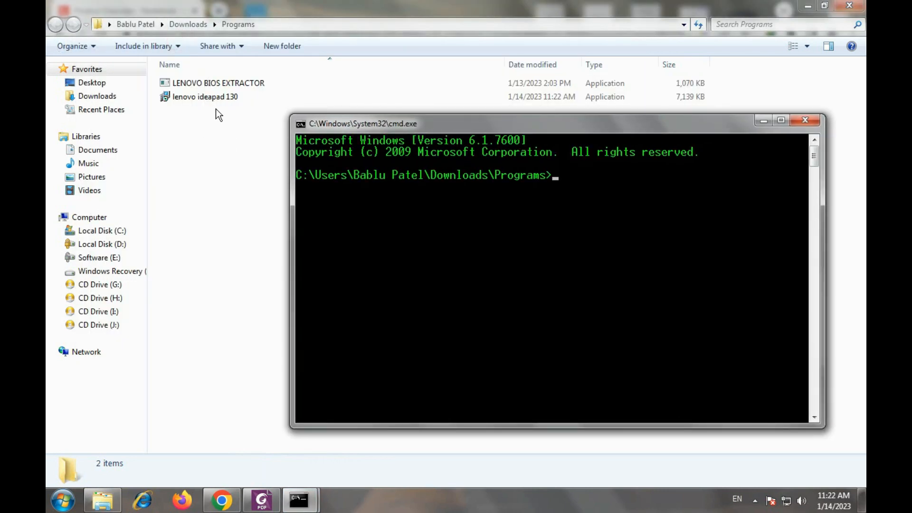
# - Try to extract the ROM file by running "lenovo ideapad 130 /writeromfile" in the command prompt, and close the prompt
pyautogui.write('lenovo ideapad')
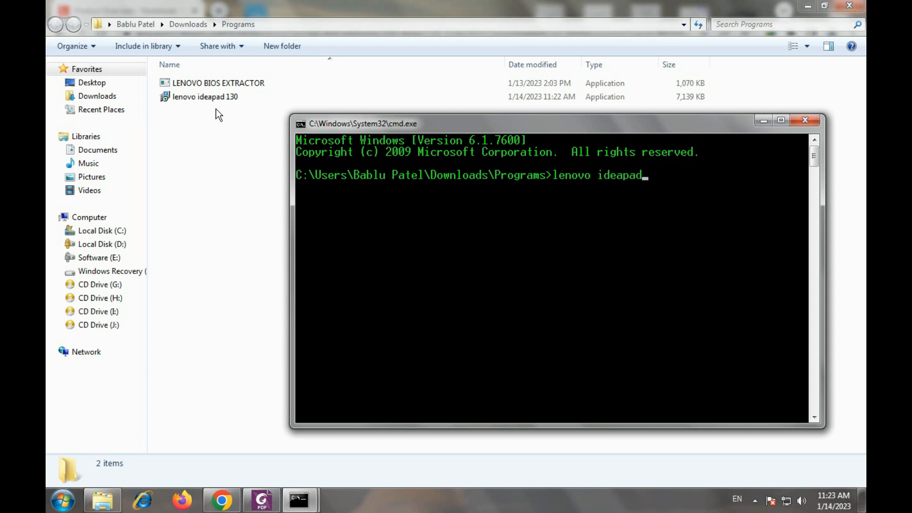
pyautogui.write(' 130 /writeromfile')
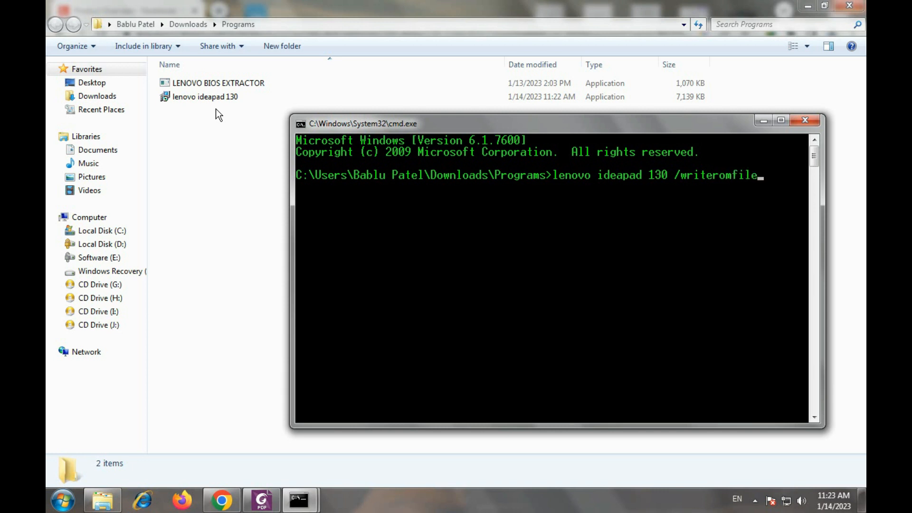
pyautogui.press('Return')
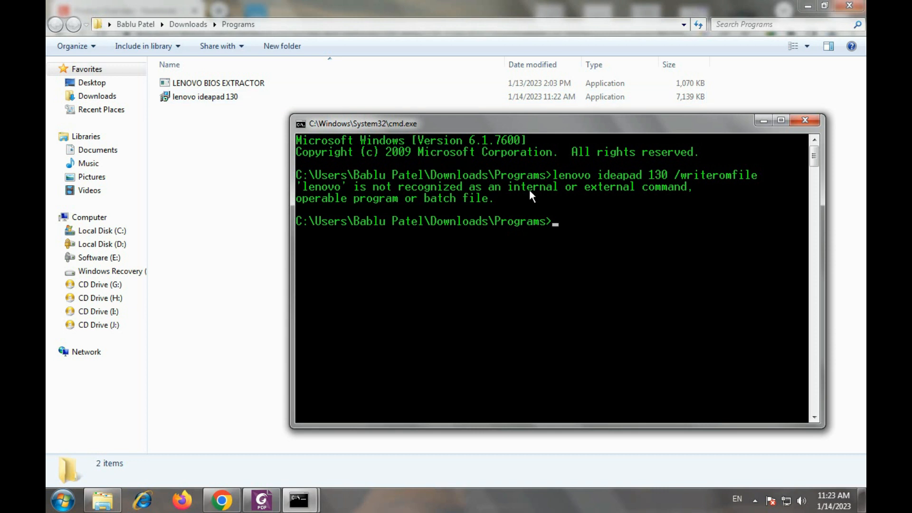
pyautogui.click(793, 120)
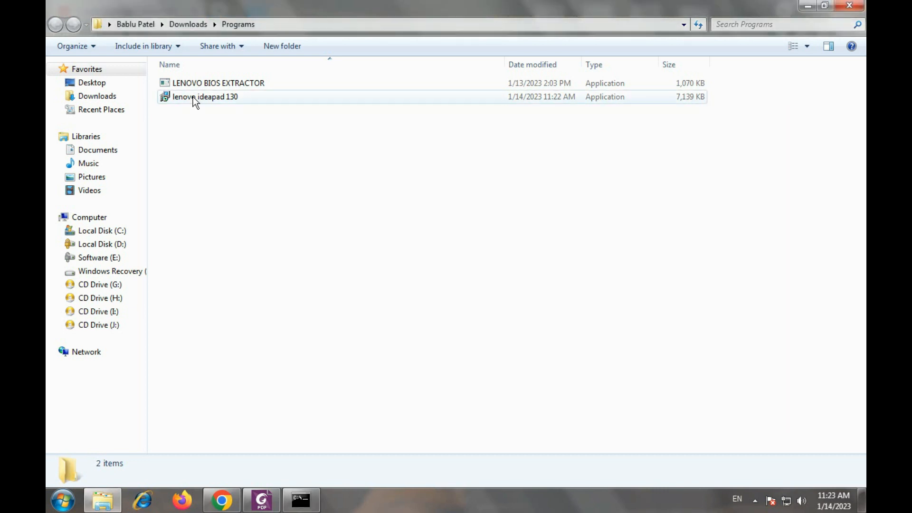
# - Rename the "lenovo ideapad 130" application to "lenovo130", without spaces
pyautogui.rightClick(192, 96)
pyautogui.click(229, 430)
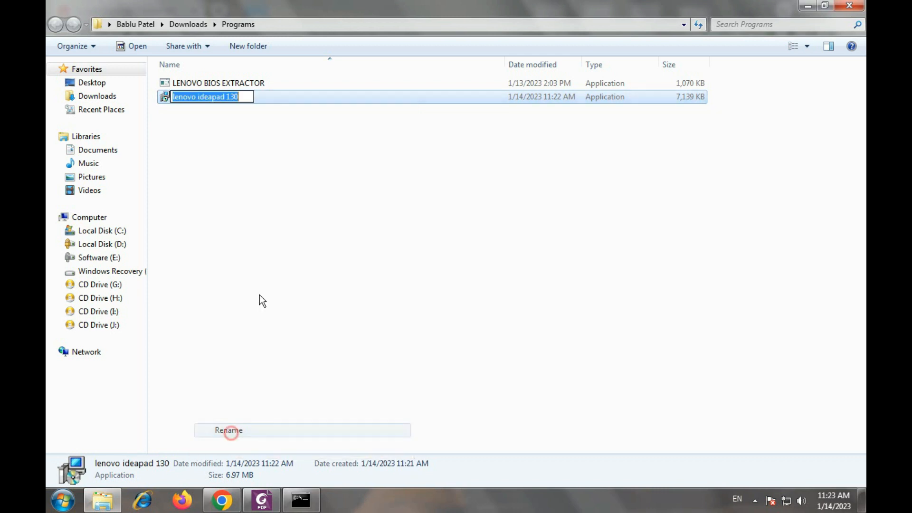
pyautogui.click(227, 98)
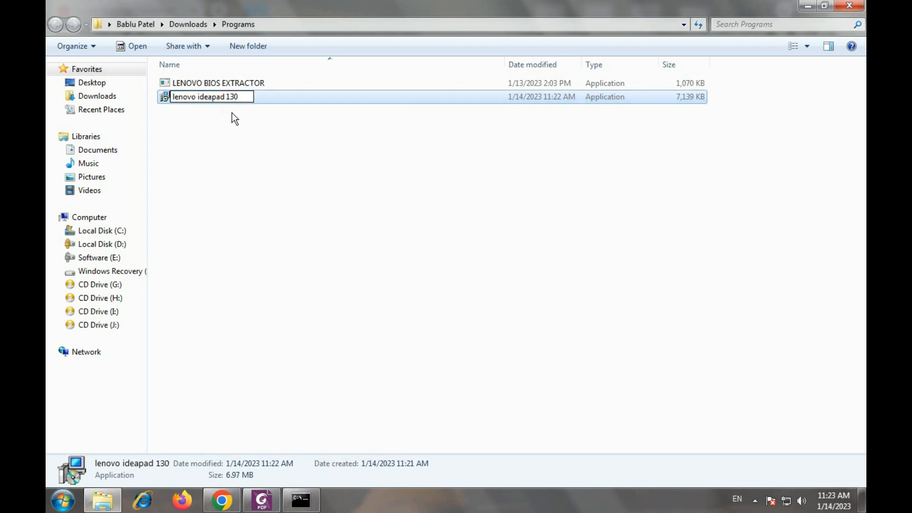
pyautogui.press('BackSpace')
pyautogui.press('BackSpace')
pyautogui.press('BackSpace')
pyautogui.press('BackSpace')
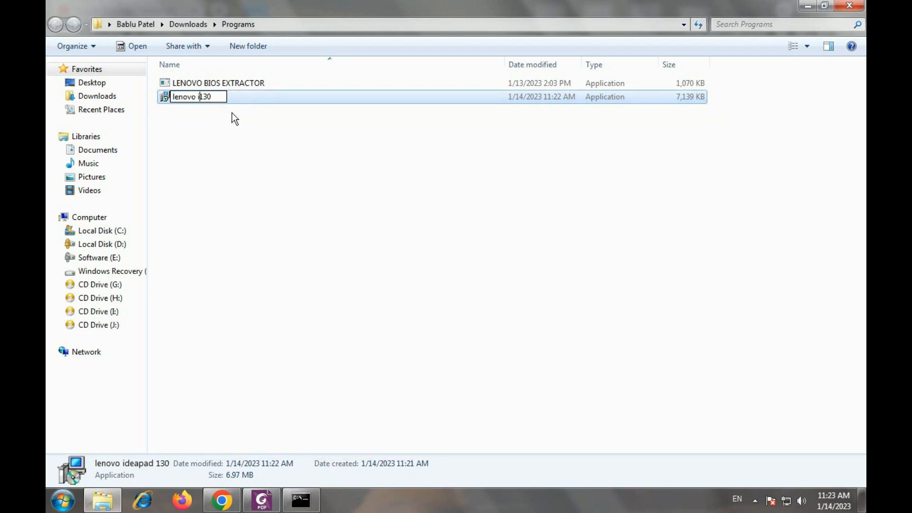
pyautogui.click(285, 160)
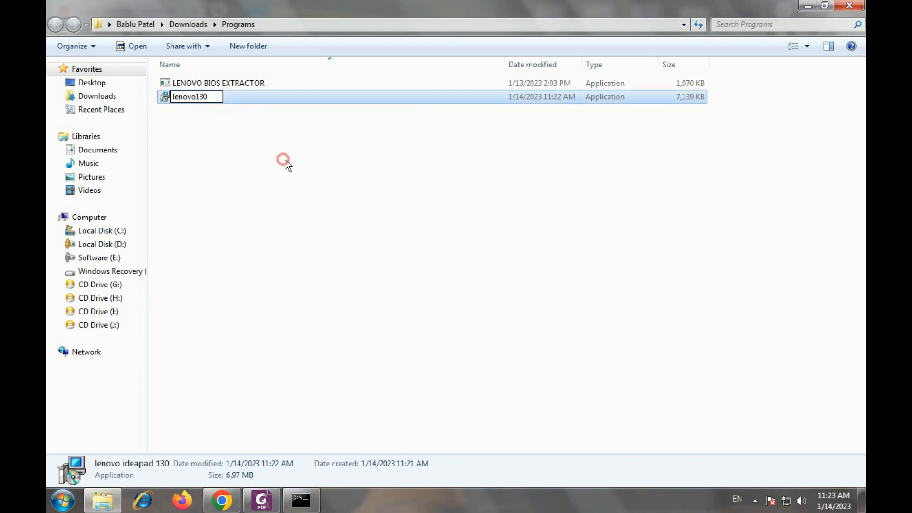
# - Open a command prompt in the Programs folder and try to extract the ROM by running "lenovo130 /writeromefile"
pyautogui.click(270, 24)
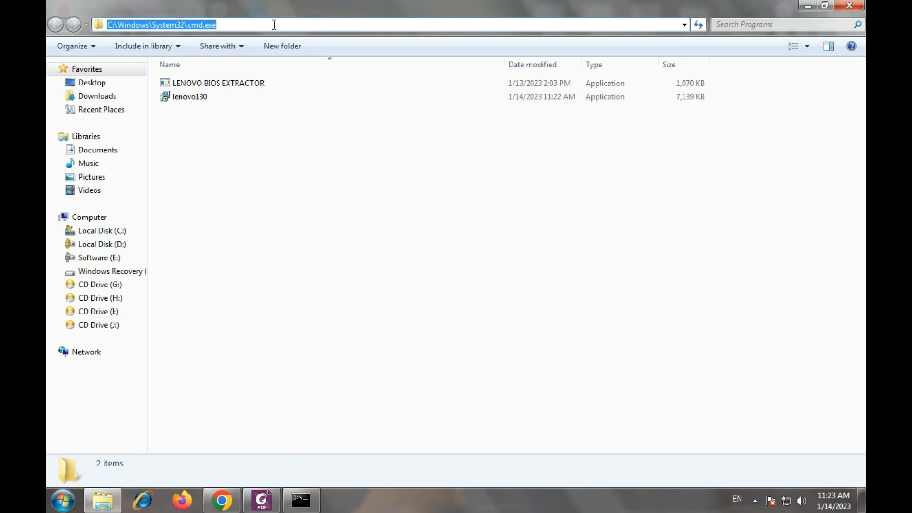
pyautogui.write('cmd')
pyautogui.press('Return')
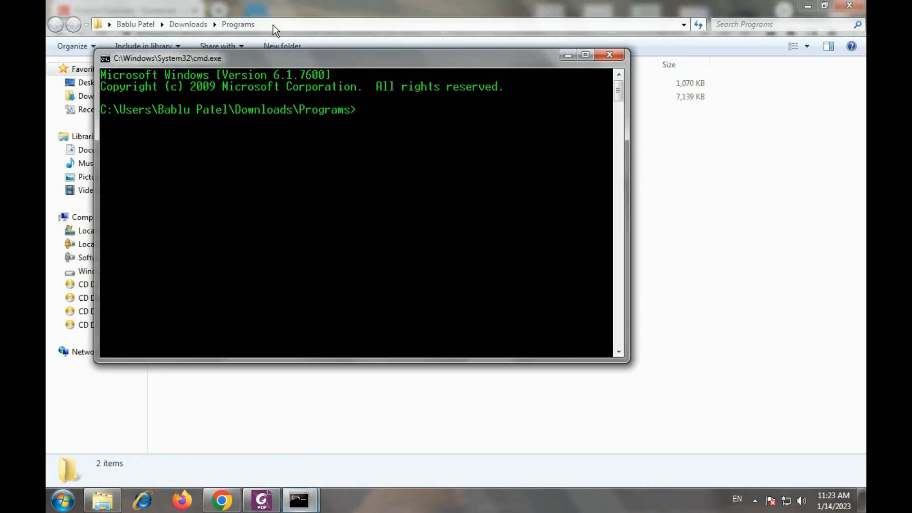
pyautogui.moveTo(255, 60); pyautogui.dragTo(504, 113)
pyautogui.write('l')
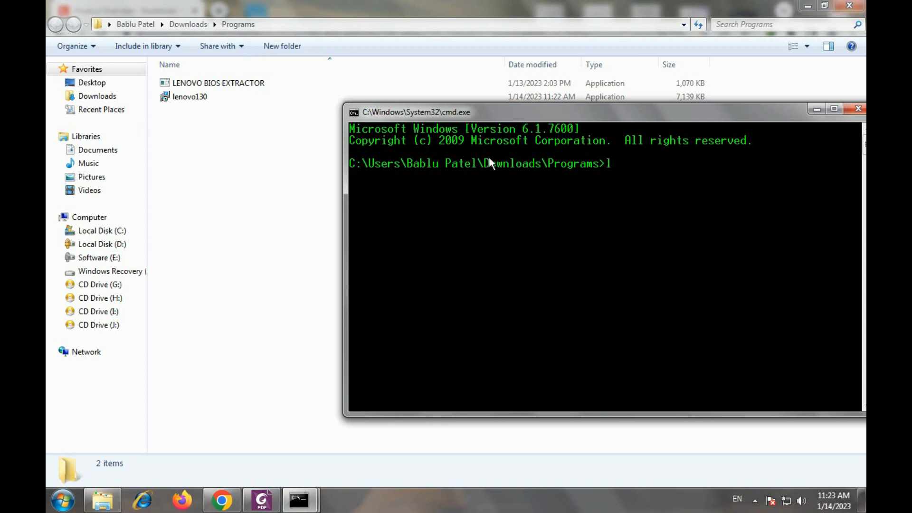
pyautogui.write('enovo130 /wri')
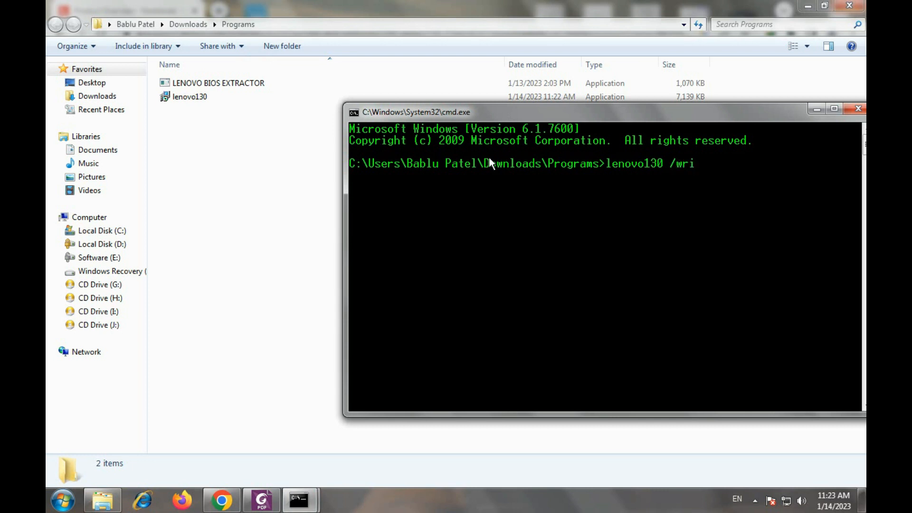
pyautogui.write('teromefile')
pyautogui.press('Return')
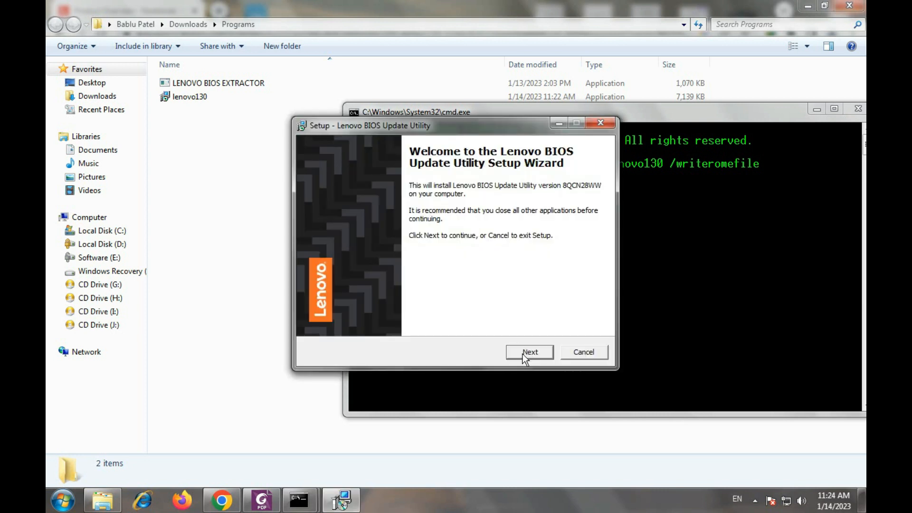
# - Exit the Lenovo BIOS Update Utility setup wizard without installing
pyautogui.moveTo(392, 134); pyautogui.dragTo(384, 136)
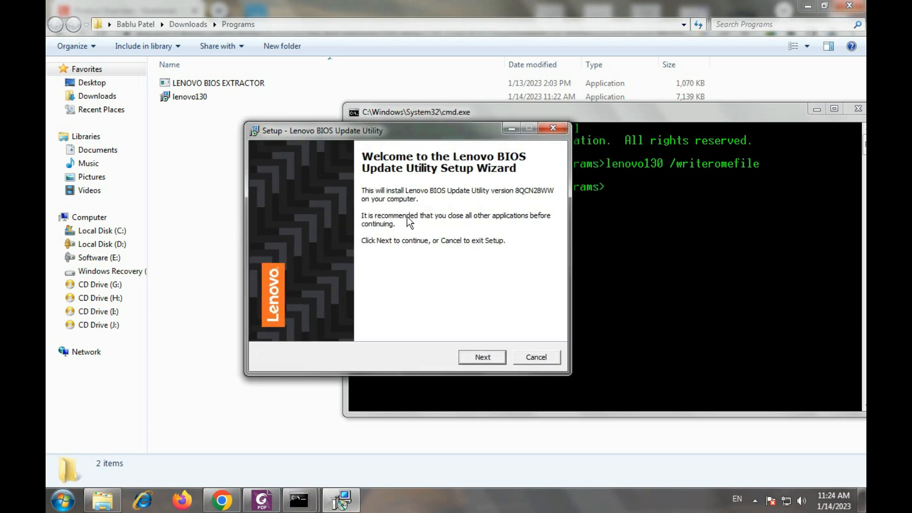
pyautogui.moveTo(334, 130); pyautogui.dragTo(334, 128)
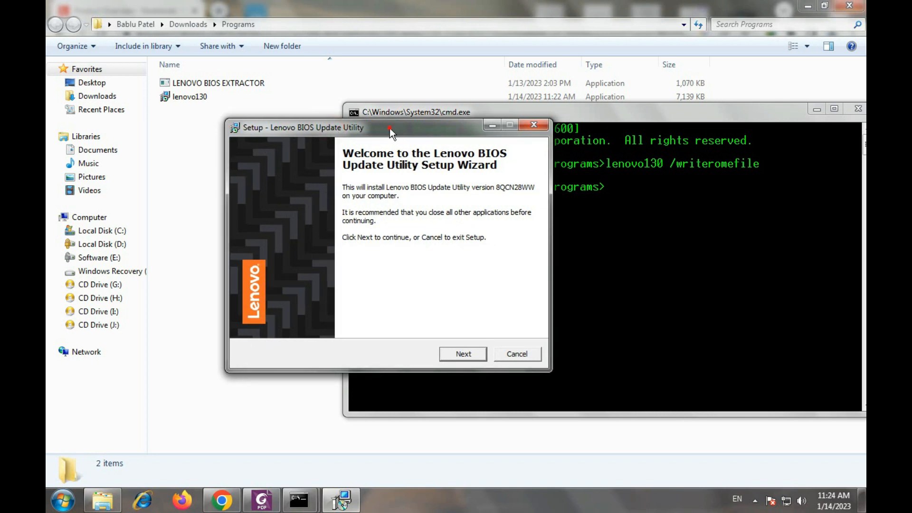
pyautogui.moveTo(390, 127); pyautogui.dragTo(369, 127)
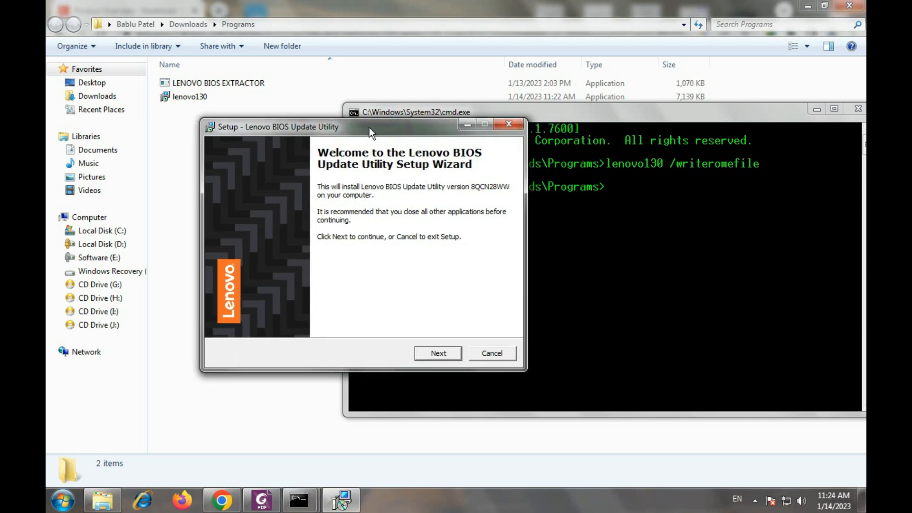
pyautogui.click(493, 355)
pyautogui.click(574, 306)
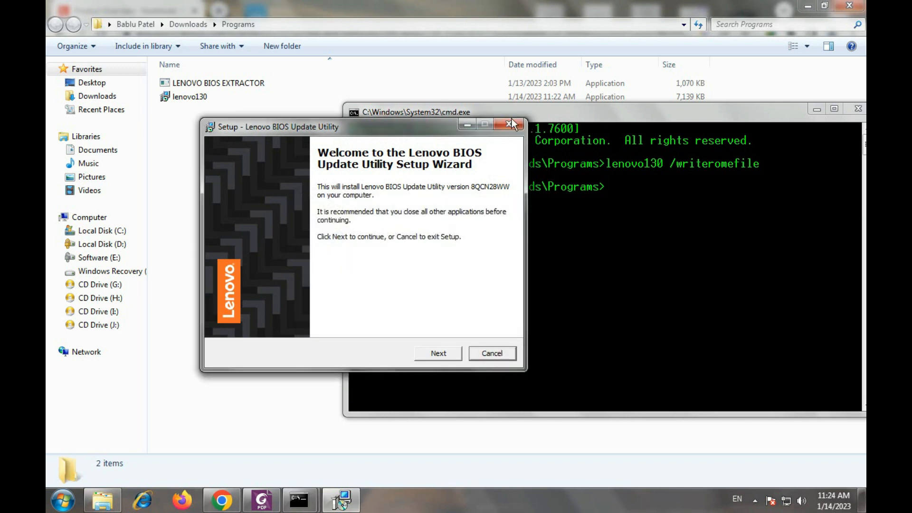
pyautogui.click(508, 124)
pyautogui.click(522, 309)
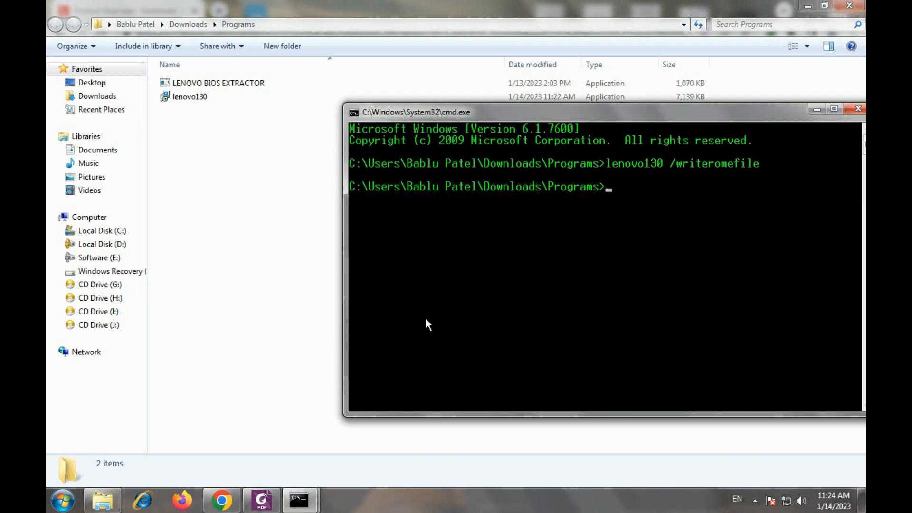
# - Check the conversion methods in biosexetobin1.pdf, and close the command prompt
pyautogui.click(261, 499)
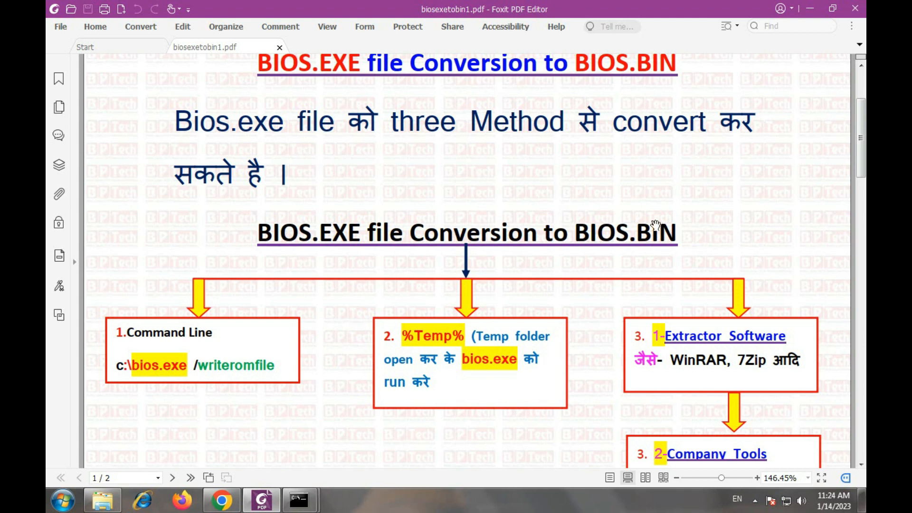
pyautogui.click(807, 9)
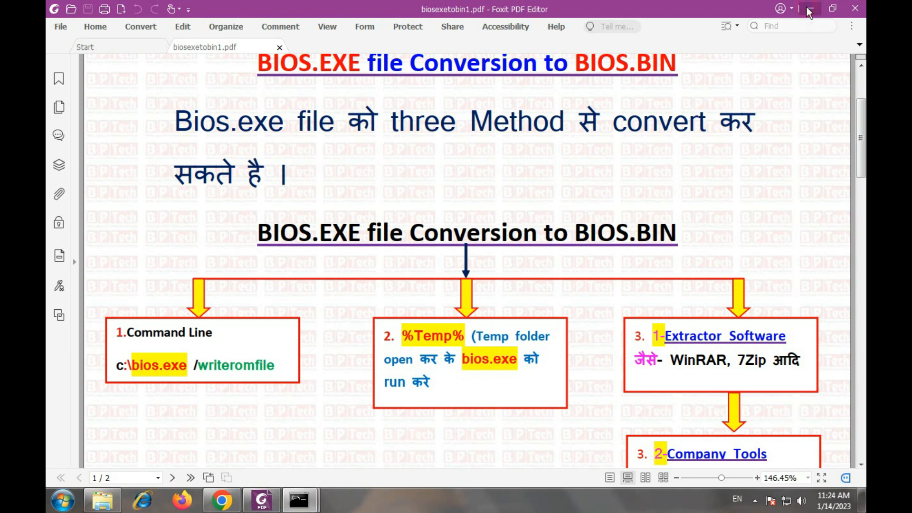
pyautogui.moveTo(592, 112); pyautogui.dragTo(386, 116)
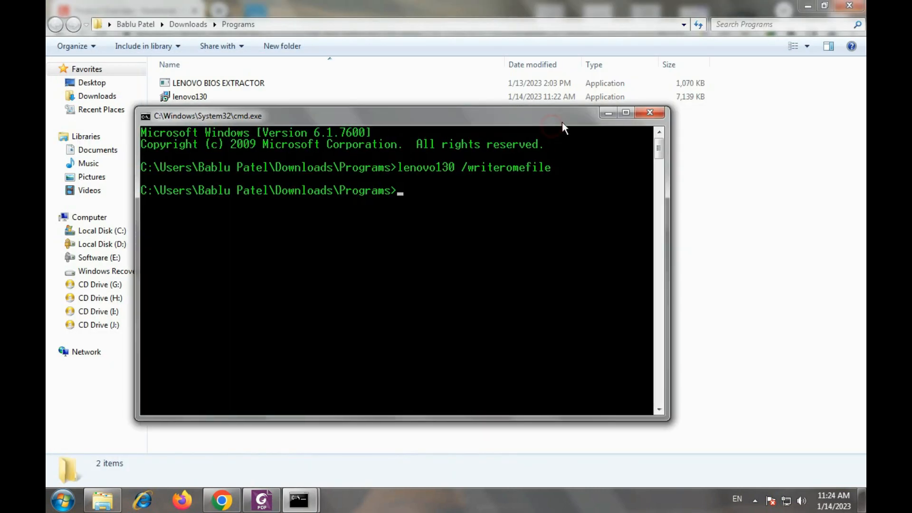
pyautogui.click(653, 113)
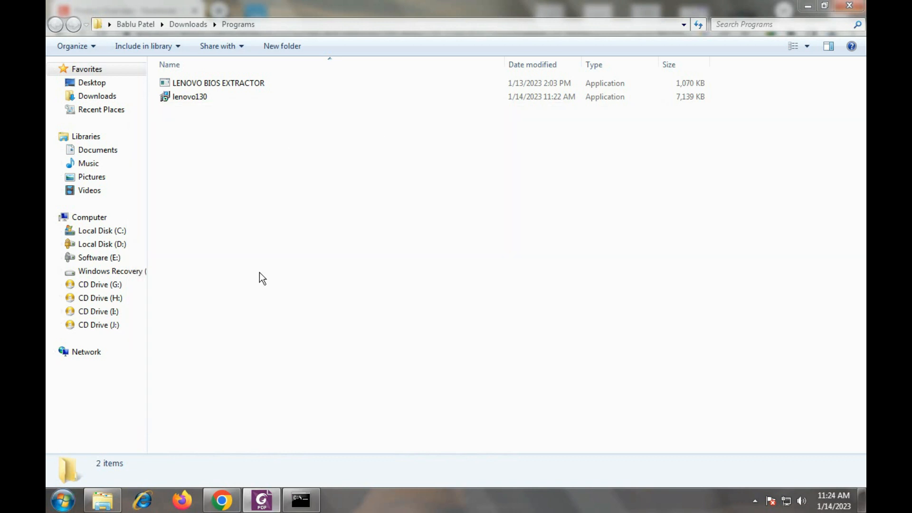
# - Open the Temp folder by running %temp%, and move its window beside the Programs file list
pyautogui.press('super+r')
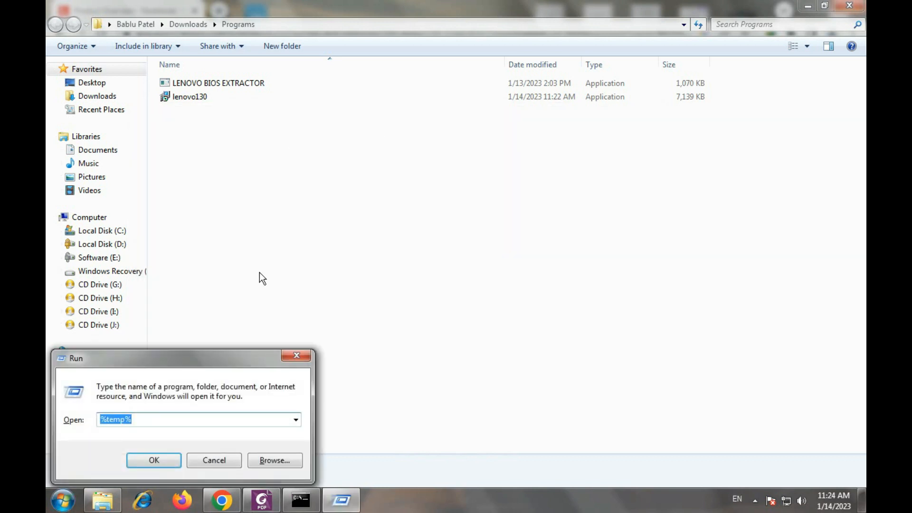
pyautogui.press('Return')
pyautogui.press('Return')
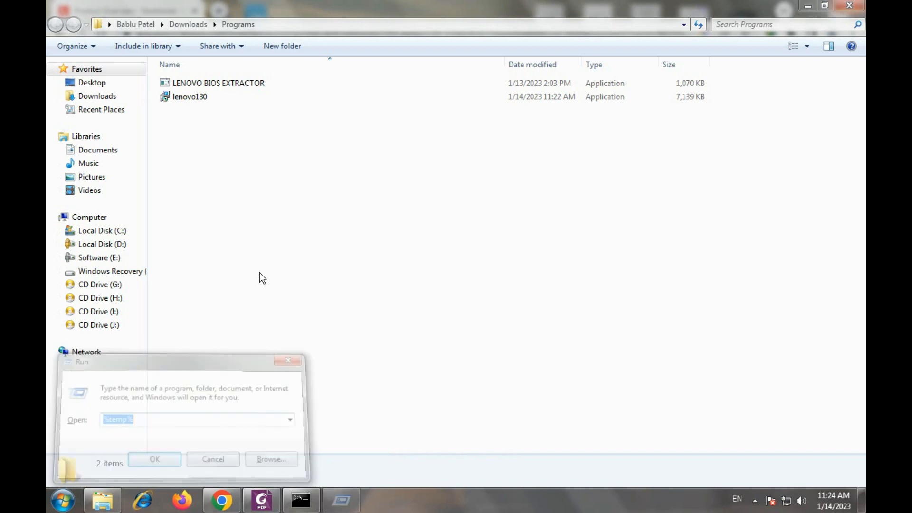
pyautogui.moveTo(236, 8); pyautogui.dragTo(619, 90)
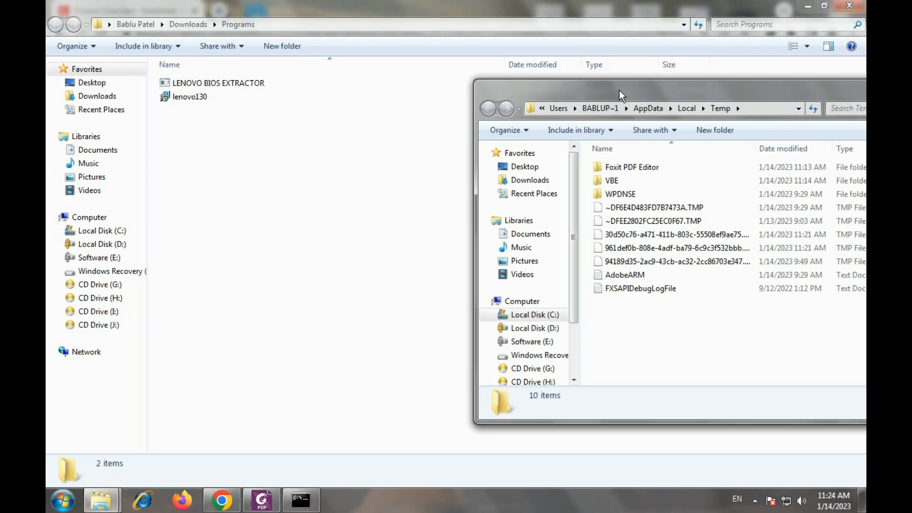
# - Run lenovo130, accept the license agreement, keep the Install option, and install the Lenovo BIOS Update Utility
pyautogui.click(173, 98)
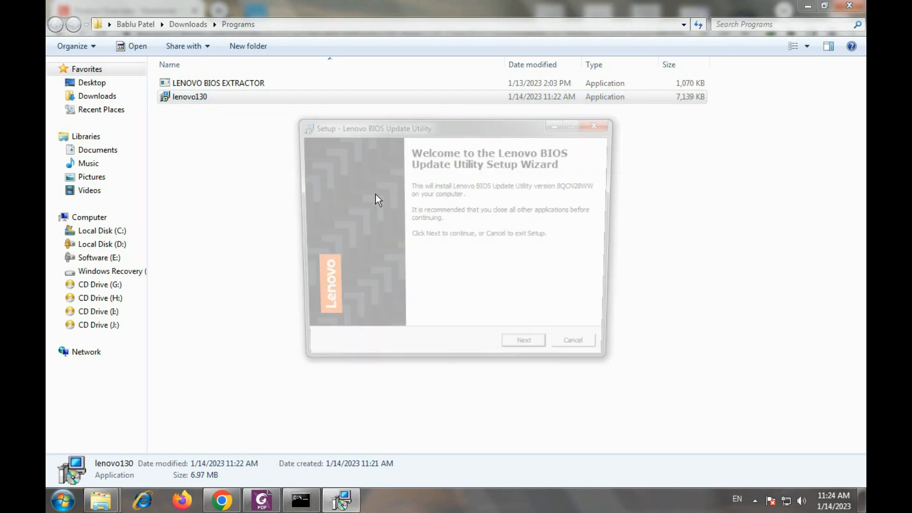
pyautogui.click(521, 354)
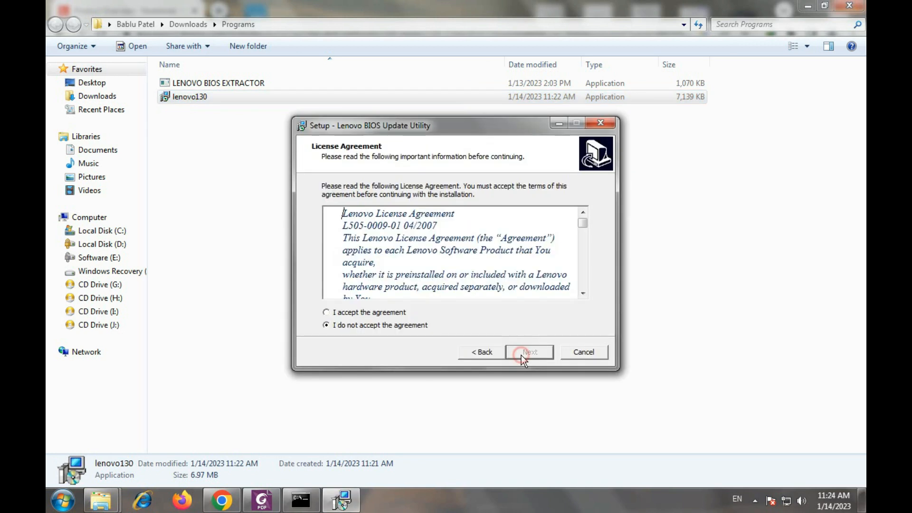
pyautogui.click(388, 312)
pyautogui.click(531, 350)
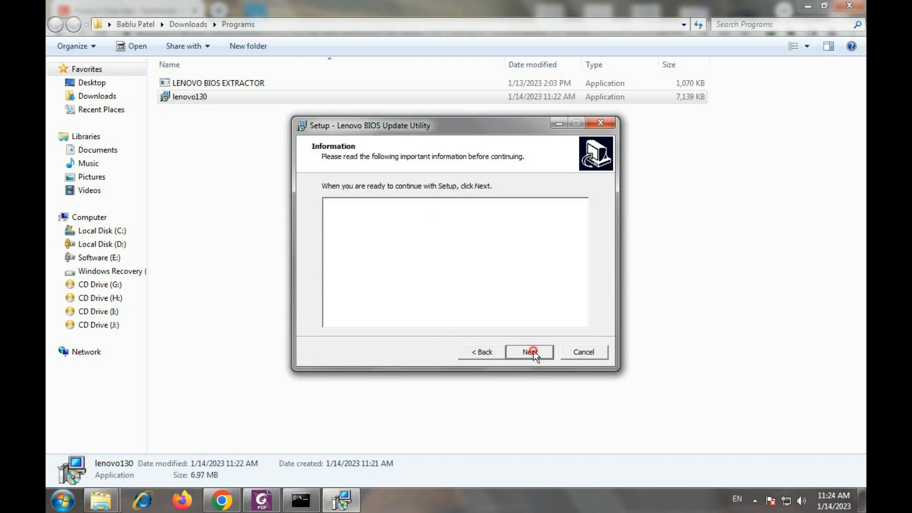
pyautogui.click(523, 351)
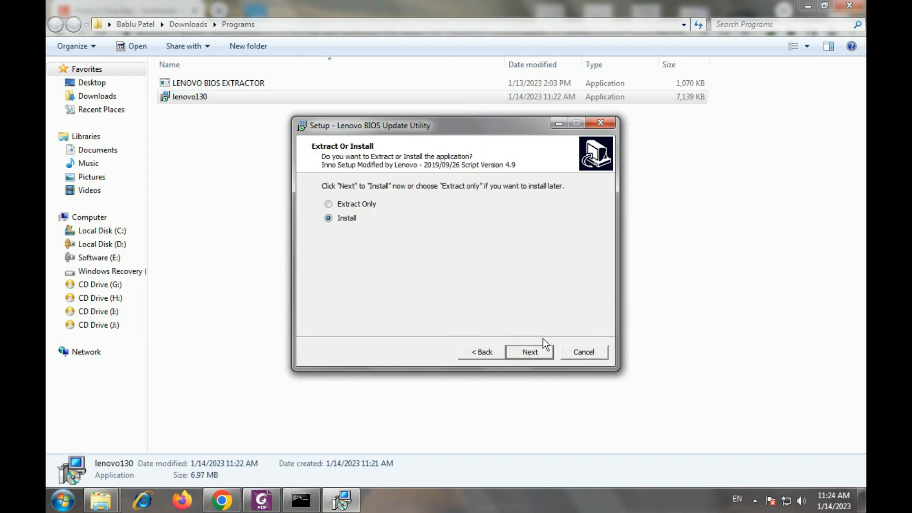
pyautogui.click(527, 353)
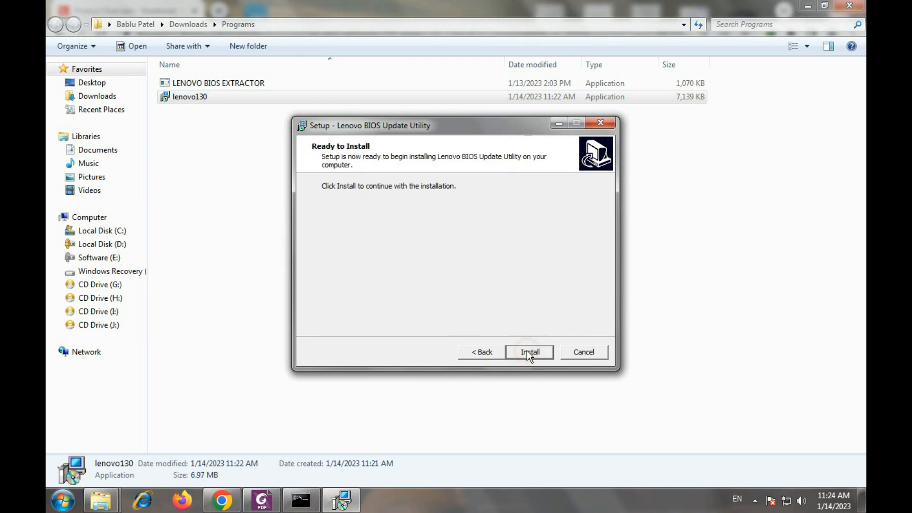
pyautogui.click(528, 352)
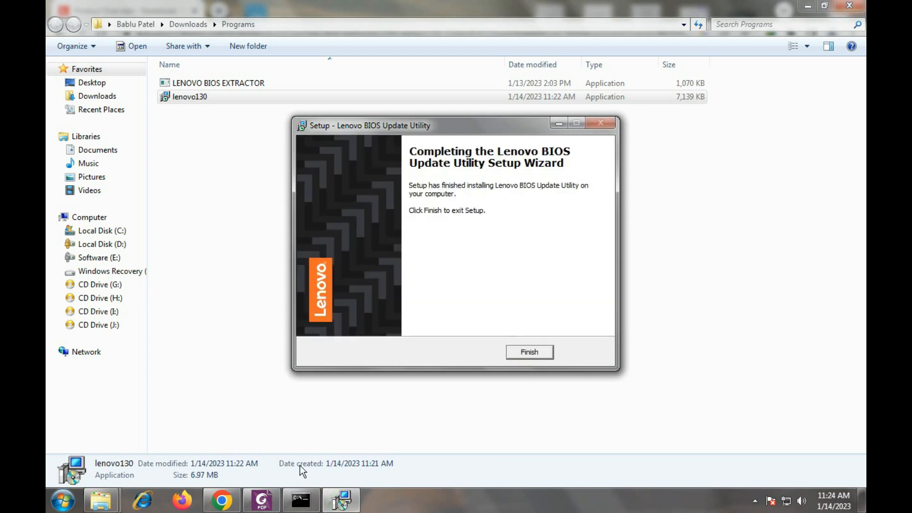
# - Show the Temp folder beside the Lenovo BIOS Update Utility setup wizard, check its WPDNSE subfolder, and finish the setup
pyautogui.moveTo(398, 126); pyautogui.dragTo(266, 105)
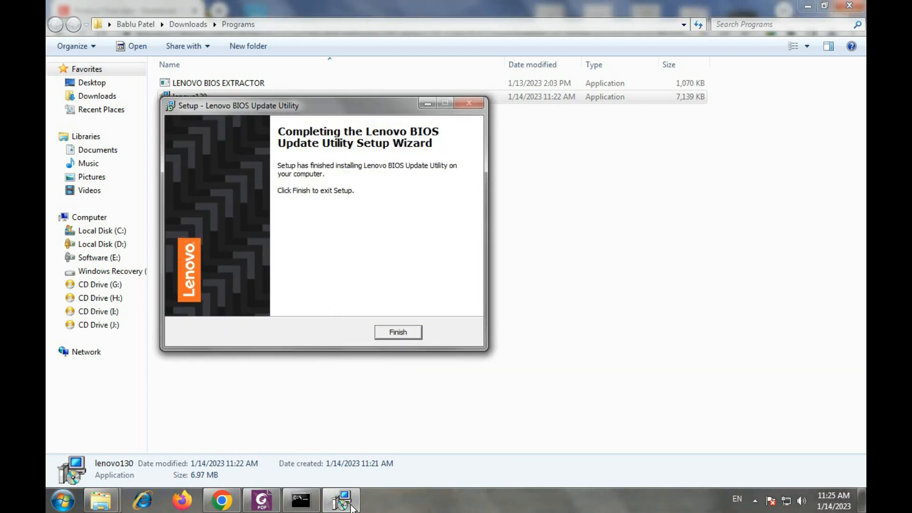
pyautogui.moveTo(100, 500)
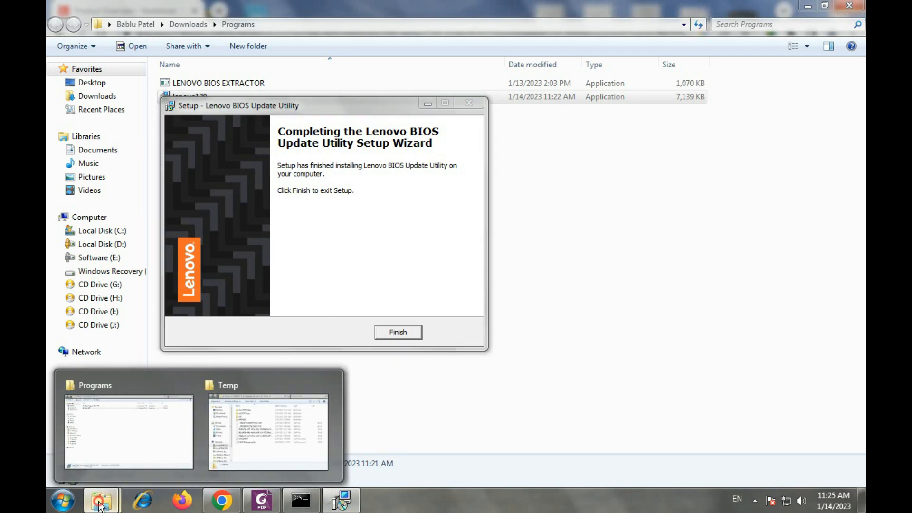
pyautogui.click(266, 438)
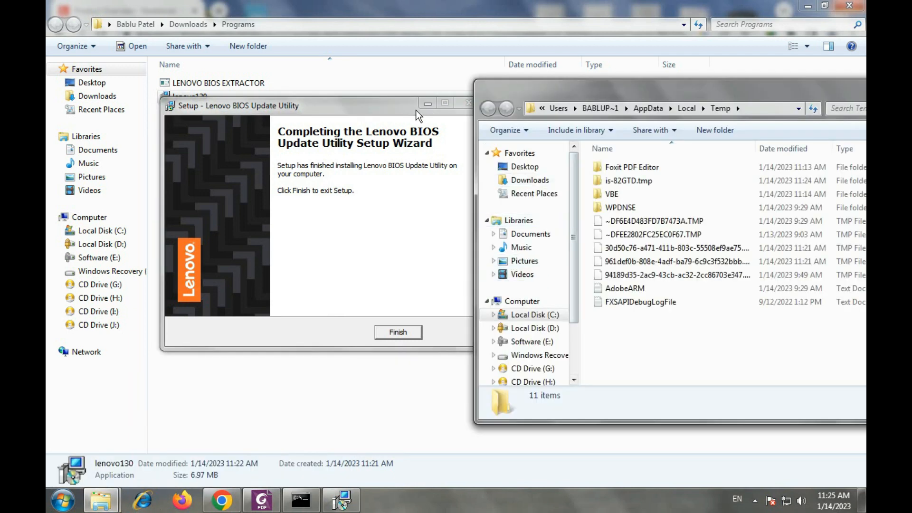
pyautogui.moveTo(340, 101); pyautogui.dragTo(199, 90)
pyautogui.doubleClick(620, 207)
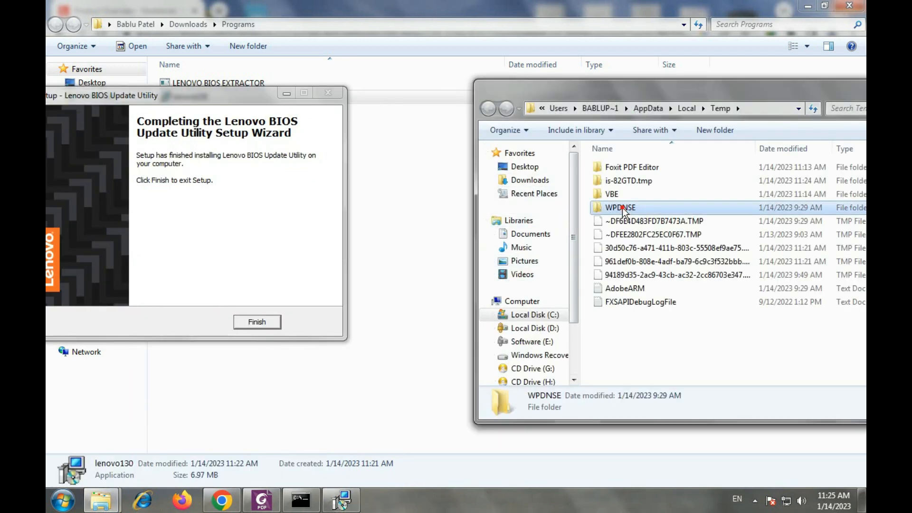
pyautogui.click(488, 108)
pyautogui.click(256, 321)
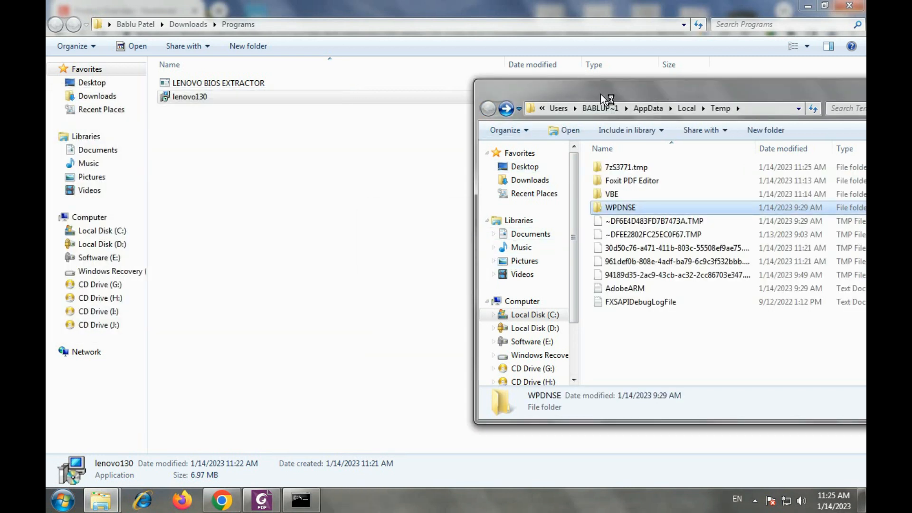
# - Open the 7zS3771.tmp folder inside the Temp folder, and move its window over the Programs file list
pyautogui.moveTo(605, 95); pyautogui.dragTo(506, 77)
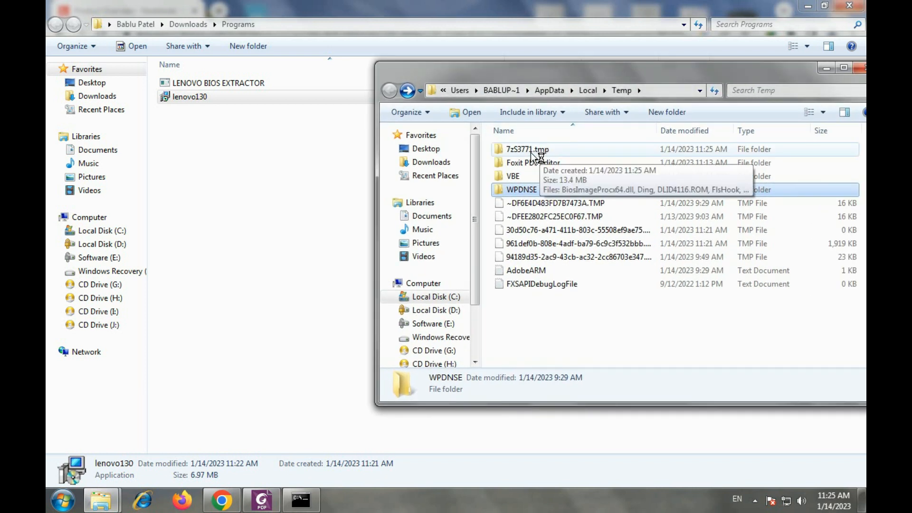
pyautogui.click(529, 150)
pyautogui.doubleClick(529, 151)
pyautogui.moveTo(514, 72); pyautogui.dragTo(367, 58)
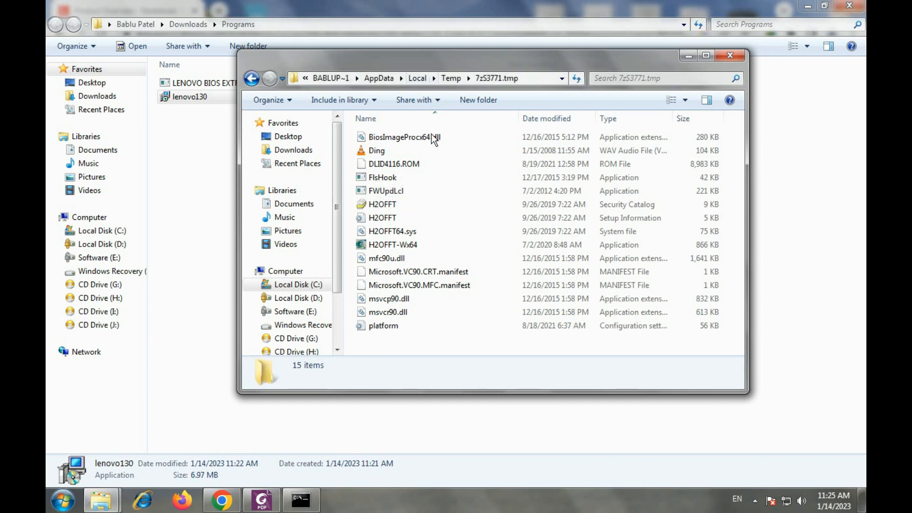
# - Copy DLID4116.ROM from the 7zS3771.tmp folder into the Programs folder
pyautogui.rightClick(383, 163)
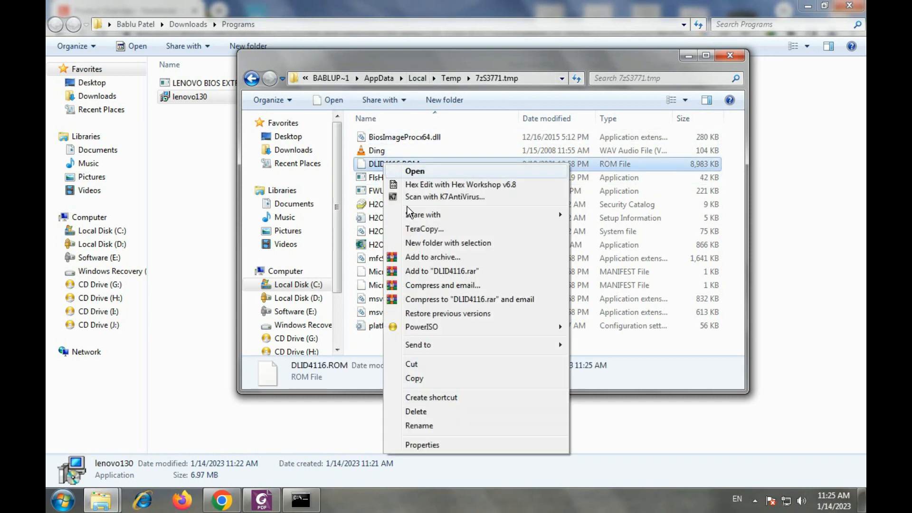
pyautogui.click(414, 379)
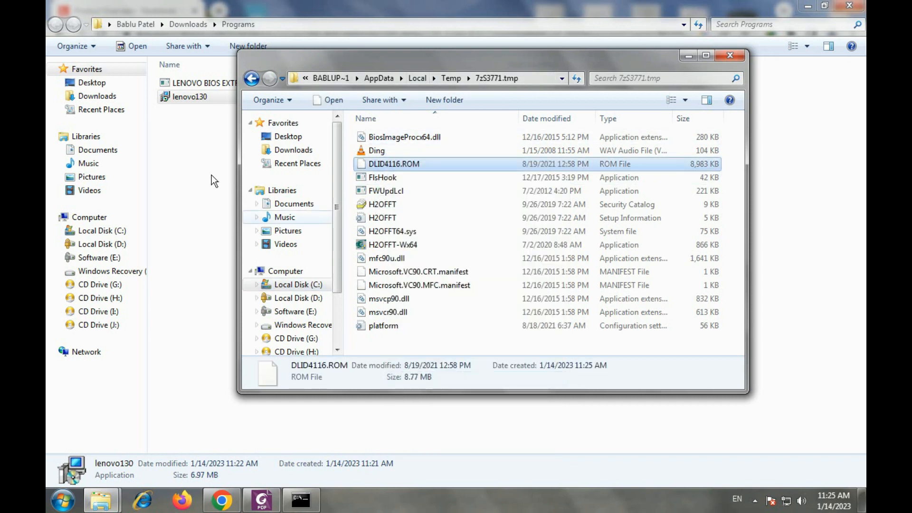
pyautogui.click(185, 142)
pyautogui.rightClick(185, 142)
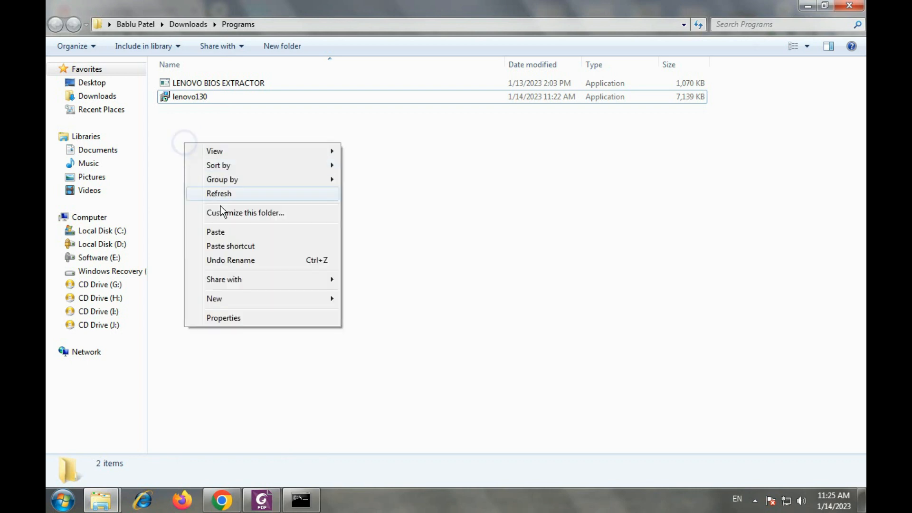
pyautogui.click(227, 231)
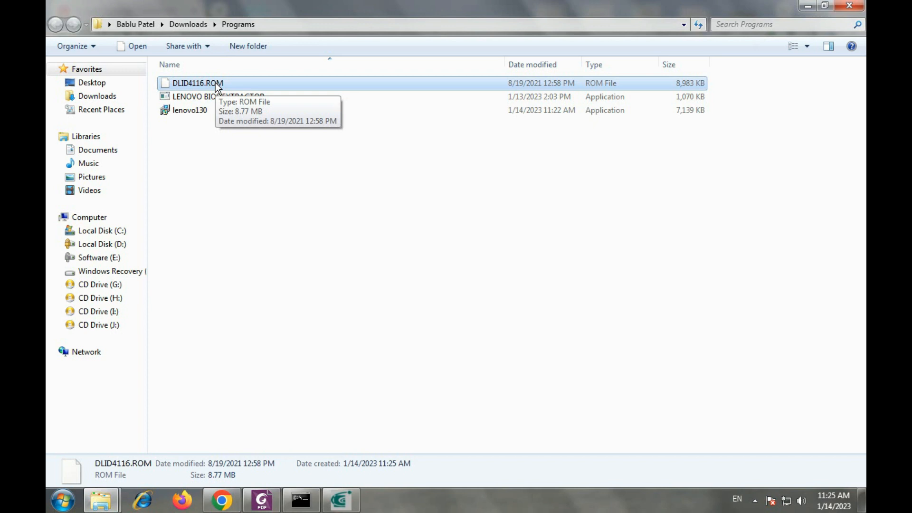
# - Dismiss the BIOS updater's error message, and close the 7zS3771.tmp folder window
pyautogui.click(339, 507)
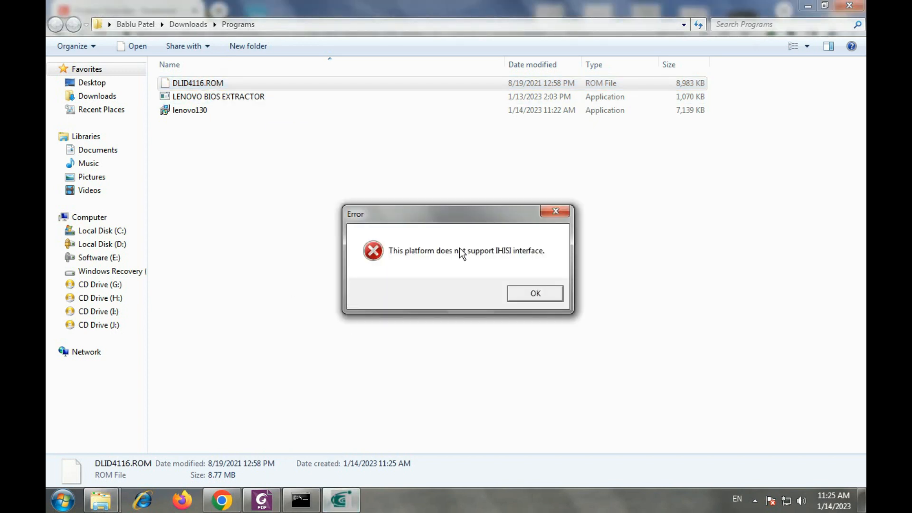
pyautogui.moveTo(412, 219); pyautogui.dragTo(360, 181)
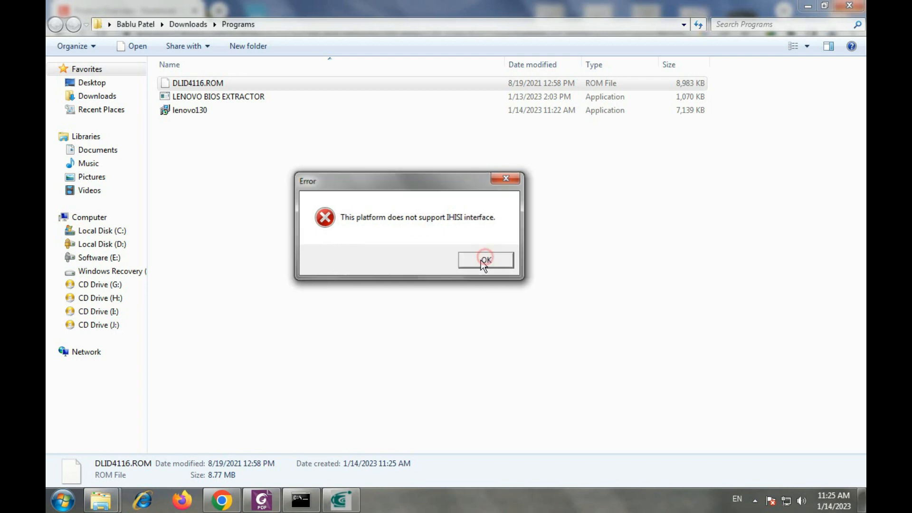
pyautogui.click(481, 262)
pyautogui.moveTo(110, 501)
pyautogui.click(268, 424)
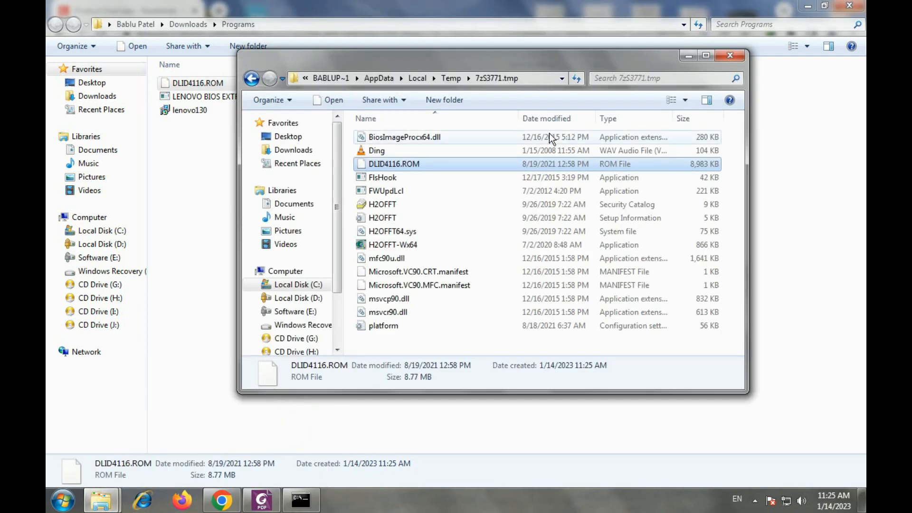
pyautogui.click(730, 55)
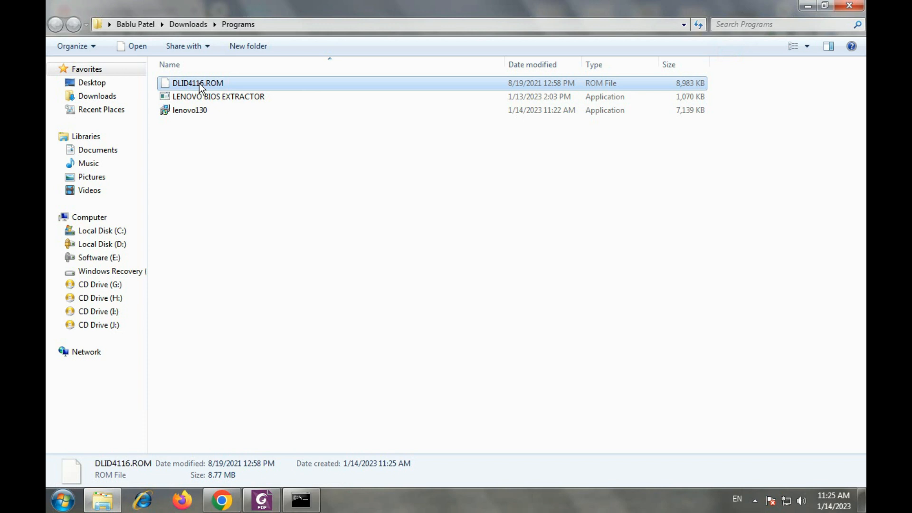
# - Delete DLID4116.ROM from the Programs folder
pyautogui.click(230, 149)
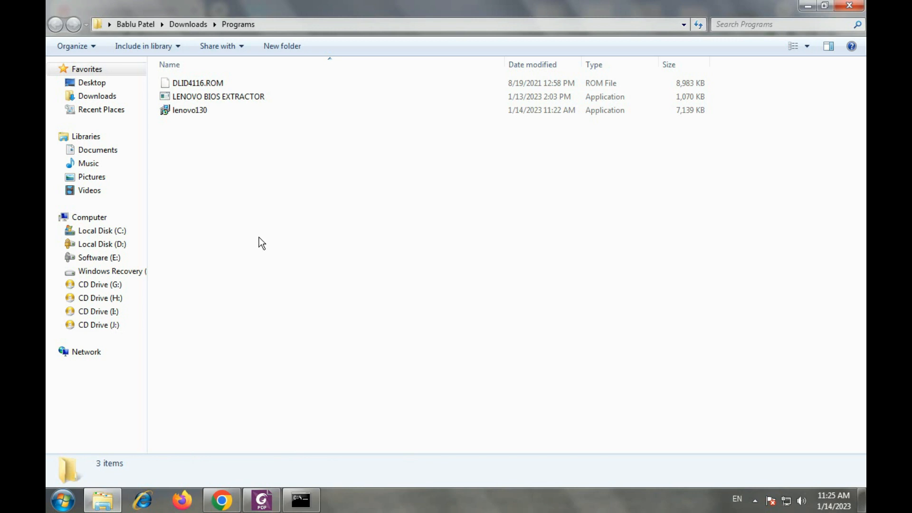
pyautogui.rightClick(197, 85)
pyautogui.click(230, 334)
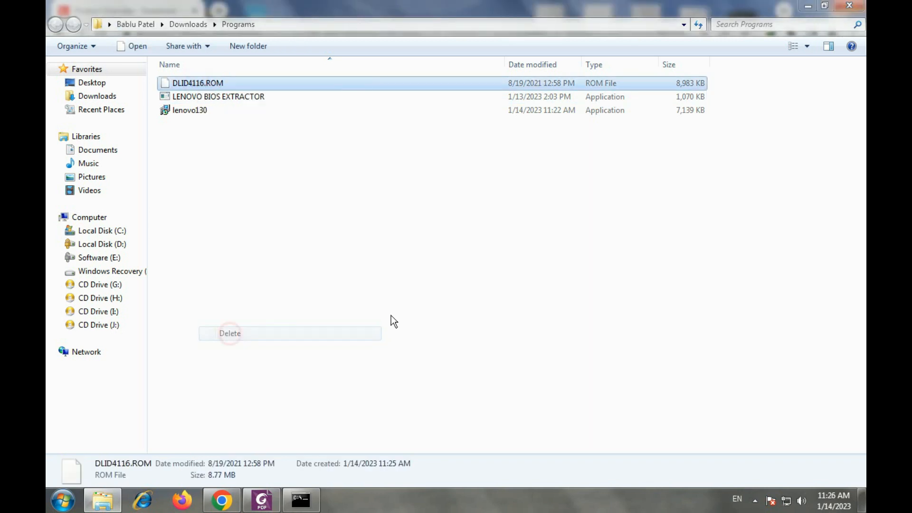
pyautogui.click(492, 304)
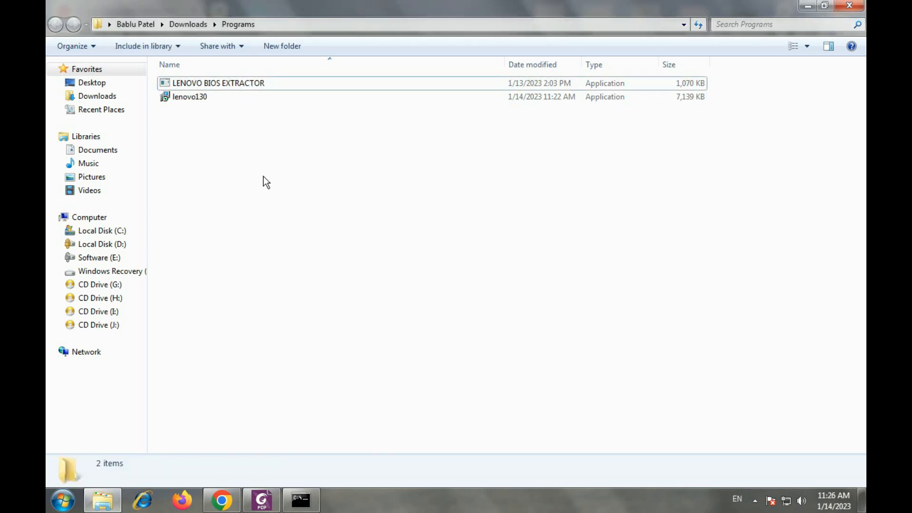
# - Unpack lenovo130 with LENOVO BIOS EXTRACTOR, and open the code$GetExtractPath folder
pyautogui.rightClick(186, 102)
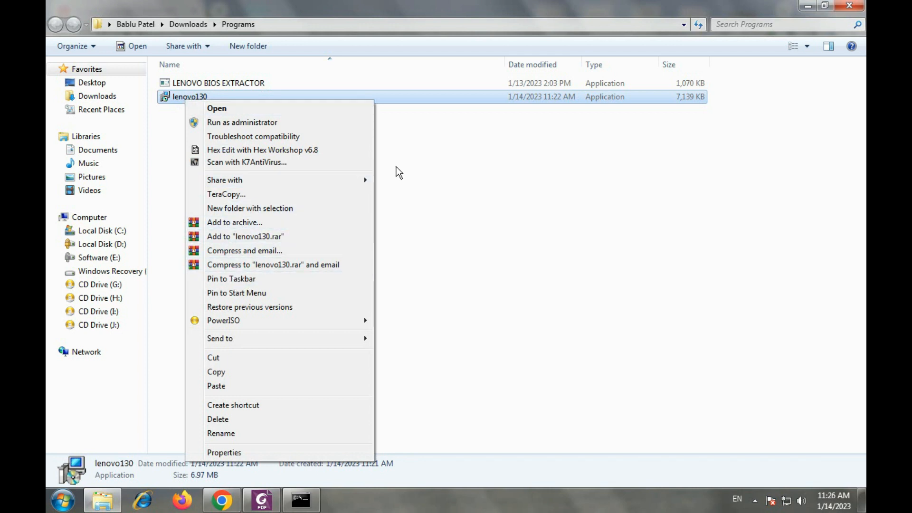
pyautogui.click(457, 157)
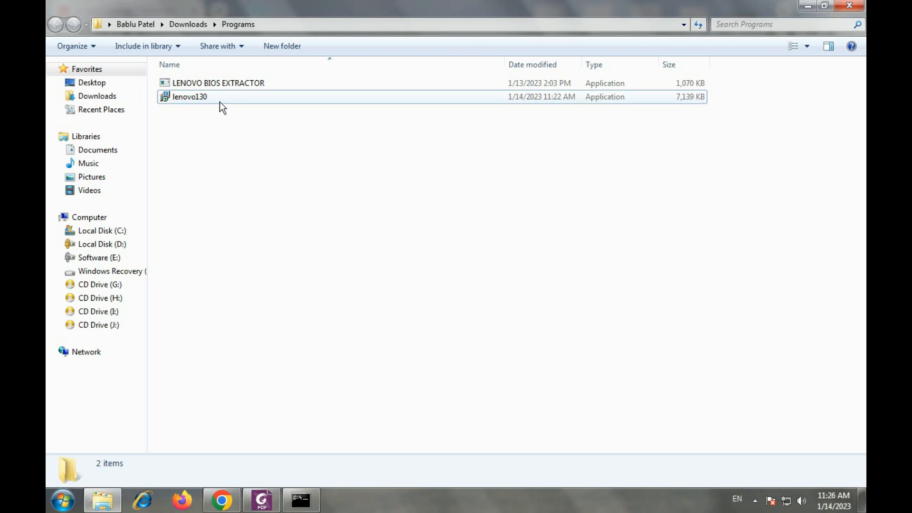
pyautogui.moveTo(194, 99); pyautogui.dragTo(192, 83)
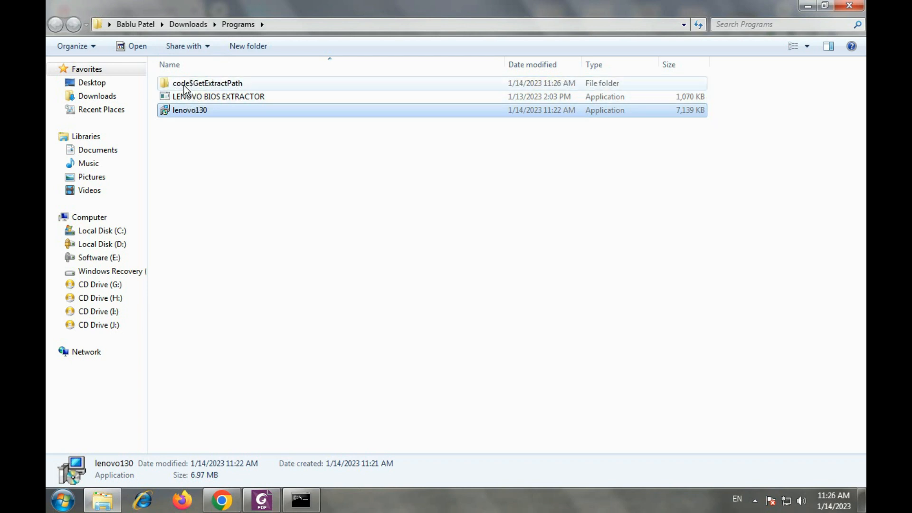
pyautogui.doubleClick(184, 84)
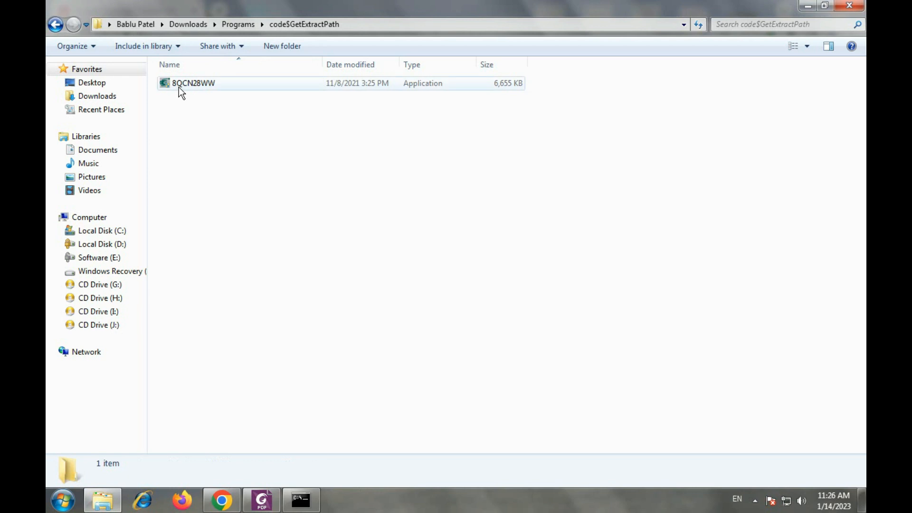
# - Extract the 8QCN28WW application with WinRAR into an 8QCN28WW folder, and open that folder
pyautogui.rightClick(177, 85)
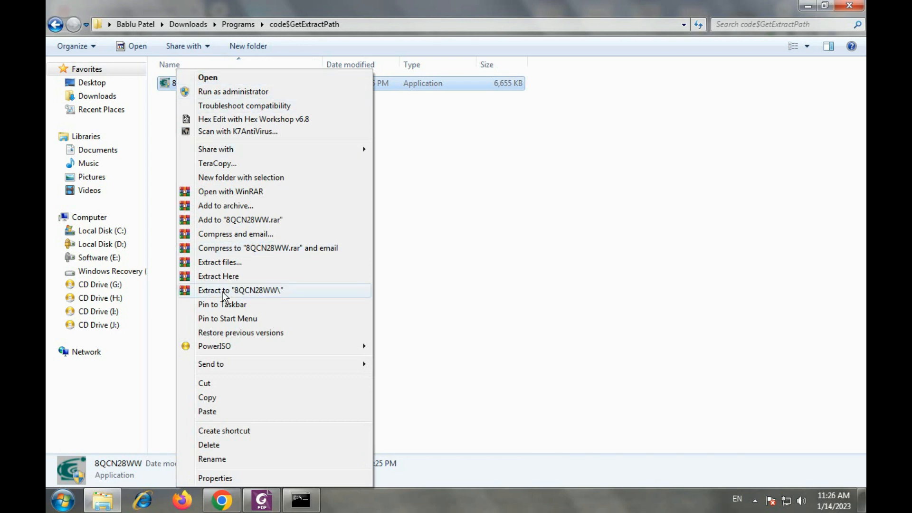
pyautogui.click(228, 289)
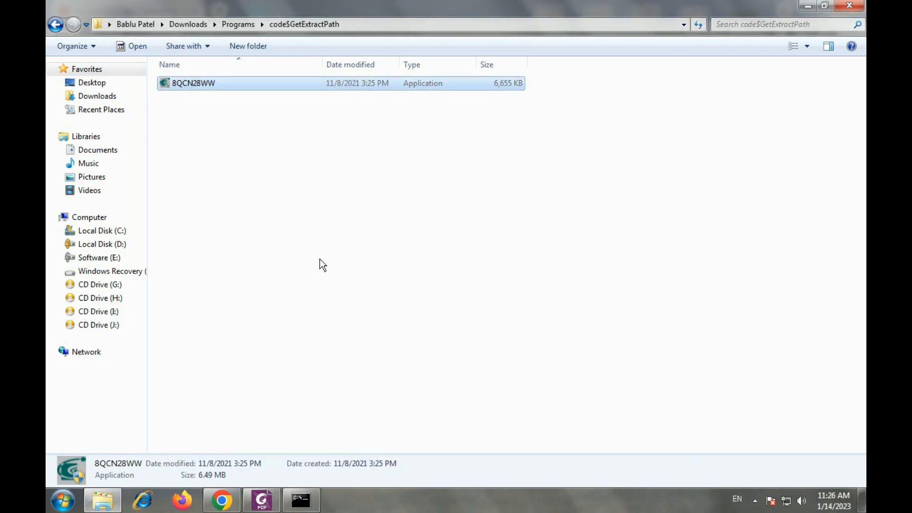
pyautogui.click(185, 86)
pyautogui.doubleClick(185, 86)
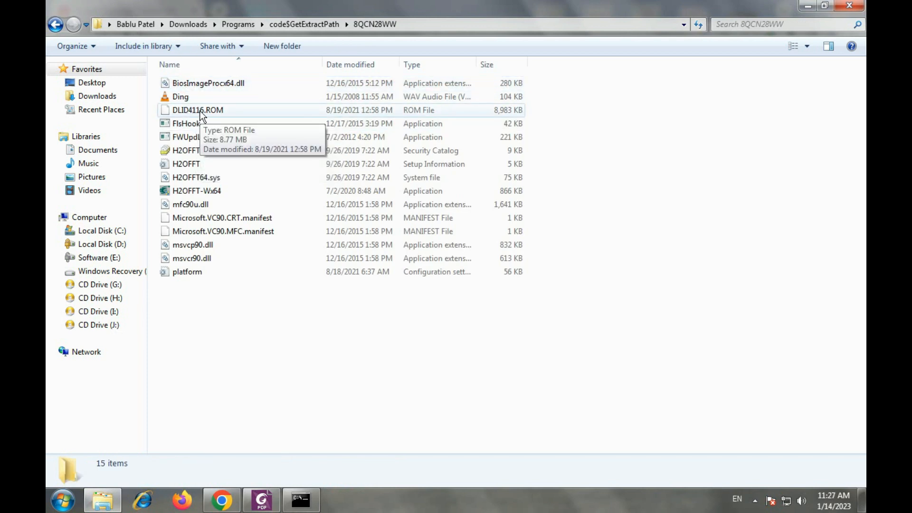
# - Check the extractor software and company tools methods in biosexetobin1.pdf, and return to the extracted files
pyautogui.click(261, 501)
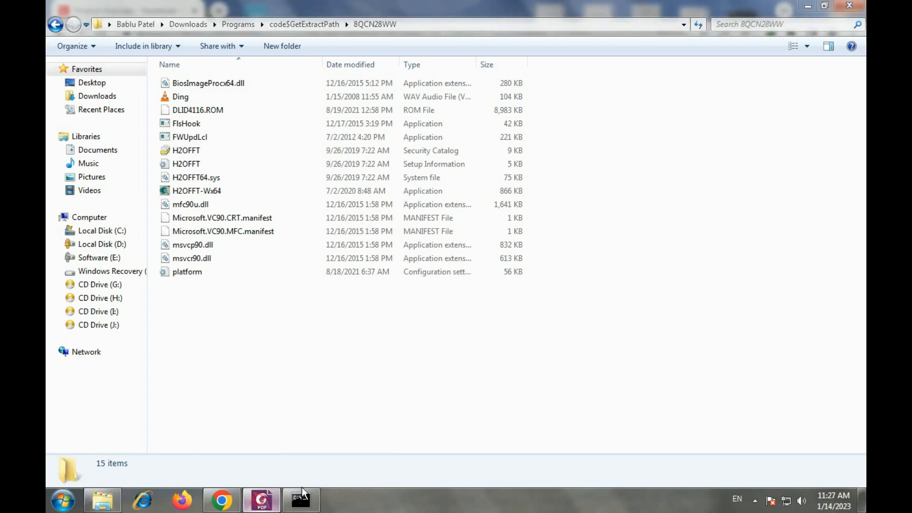
pyautogui.scroll(-3, 623, 172)
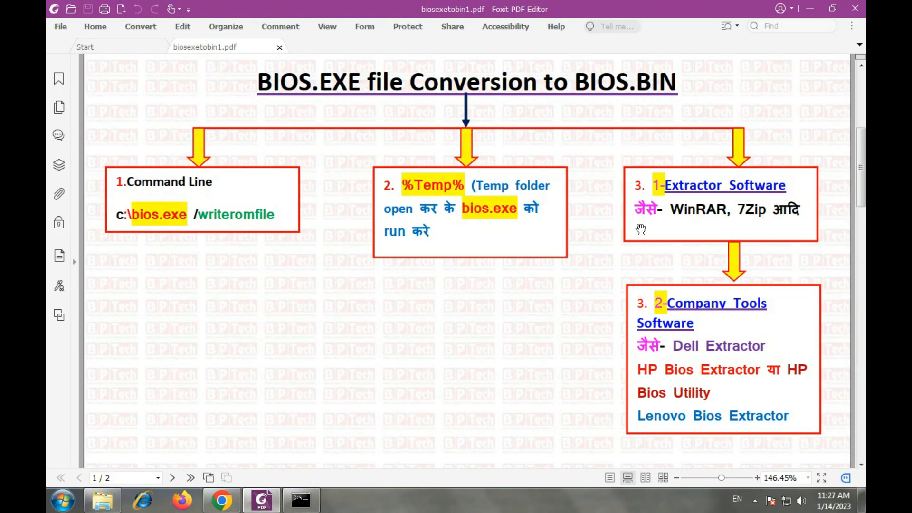
pyautogui.scroll(-1, 689, 193)
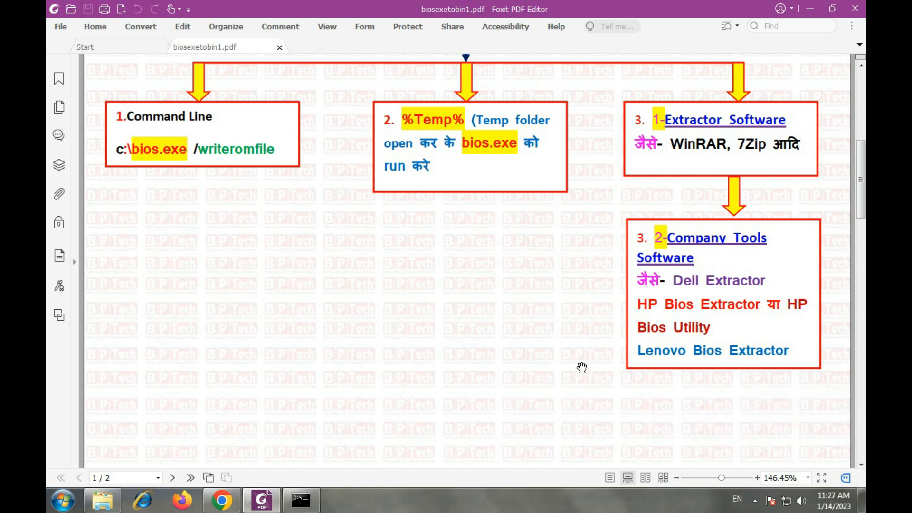
pyautogui.click(264, 504)
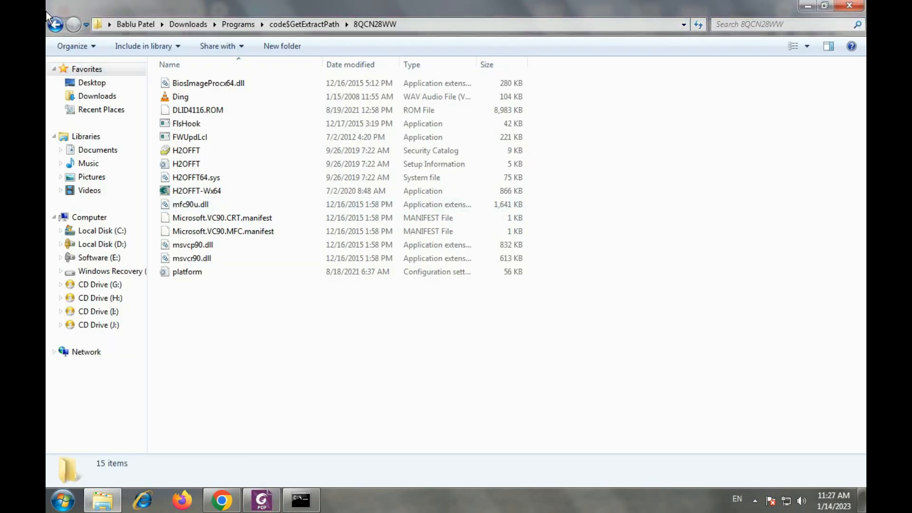
# - Copy DLID4116.ROM from the extracted 8QCN28WW folder into the Programs folder
pyautogui.click(179, 111)
pyautogui.rightClick(180, 112)
pyautogui.click(226, 329)
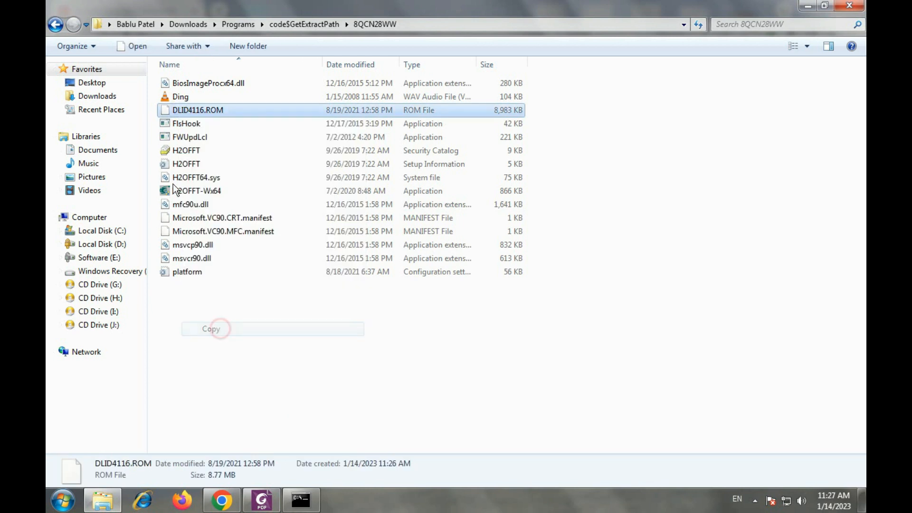
pyautogui.click(55, 25)
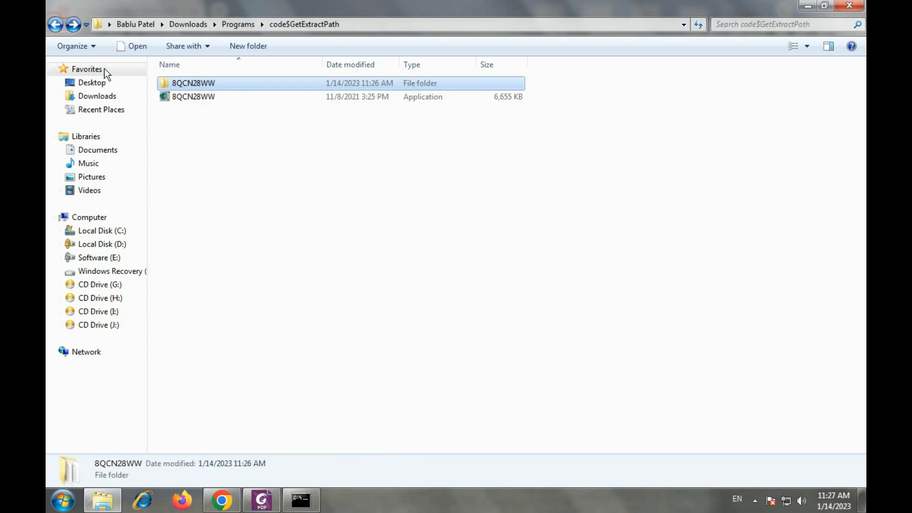
pyautogui.click(55, 24)
pyautogui.rightClick(227, 170)
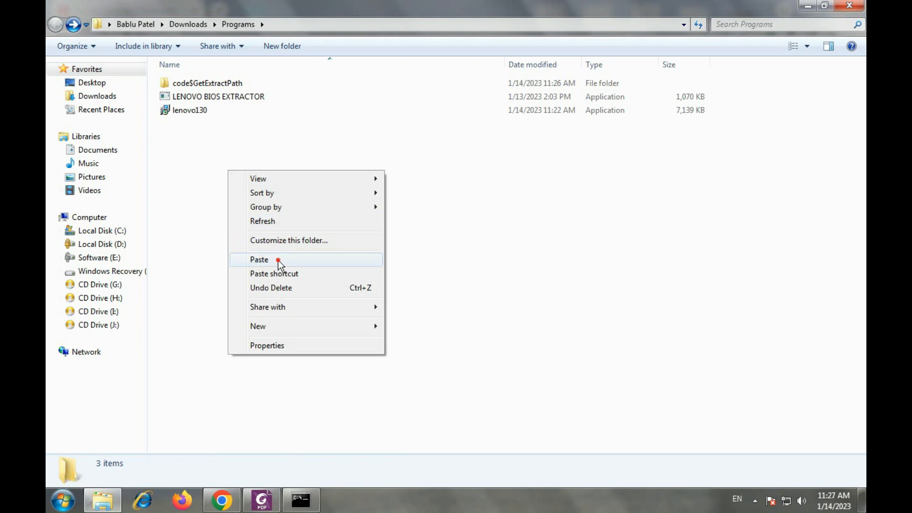
pyautogui.click(278, 260)
pyautogui.click(348, 302)
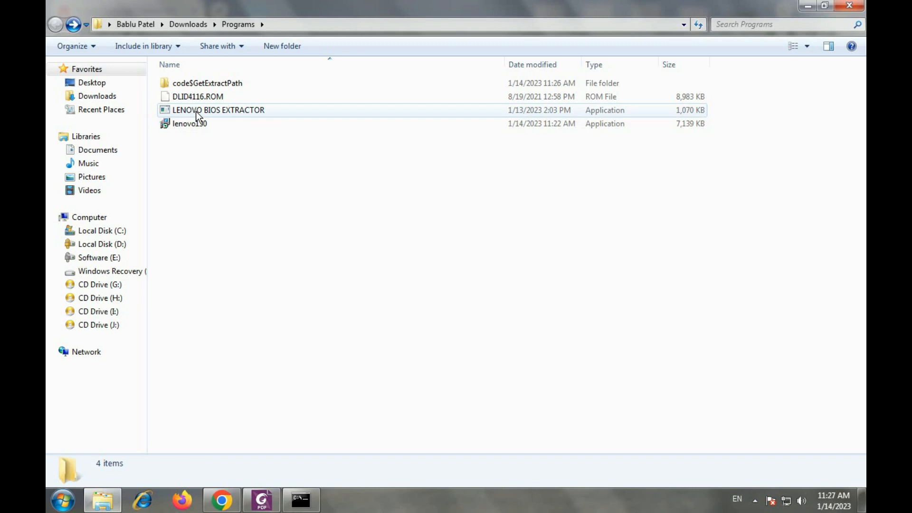
# - Review DLID4116.ROM in the 8QCN28WW folder inside code$GetExtractPath and the method chart in biosexetobin1.pdf, and return to the Programs folder
pyautogui.doubleClick(197, 86)
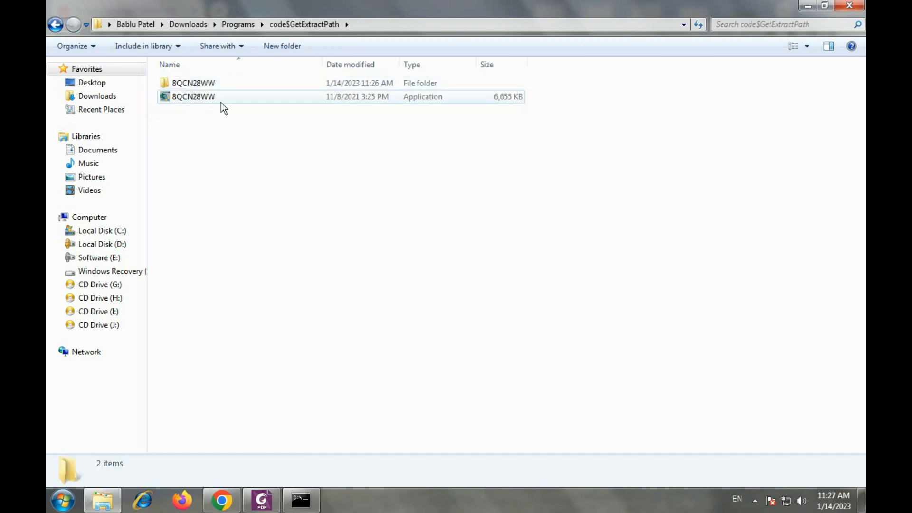
pyautogui.click(195, 95)
pyautogui.rightClick(195, 96)
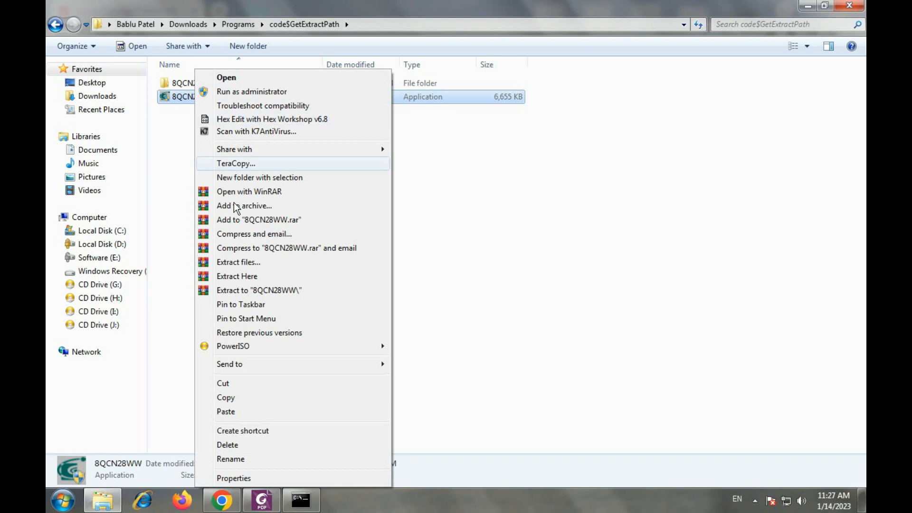
pyautogui.click(177, 84)
pyautogui.doubleClick(178, 86)
pyautogui.click(186, 110)
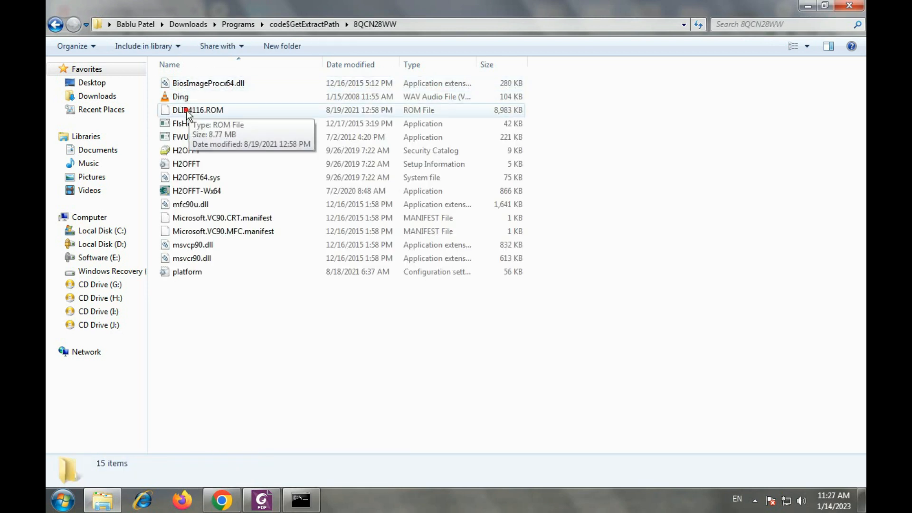
pyautogui.click(55, 25)
pyautogui.click(55, 25)
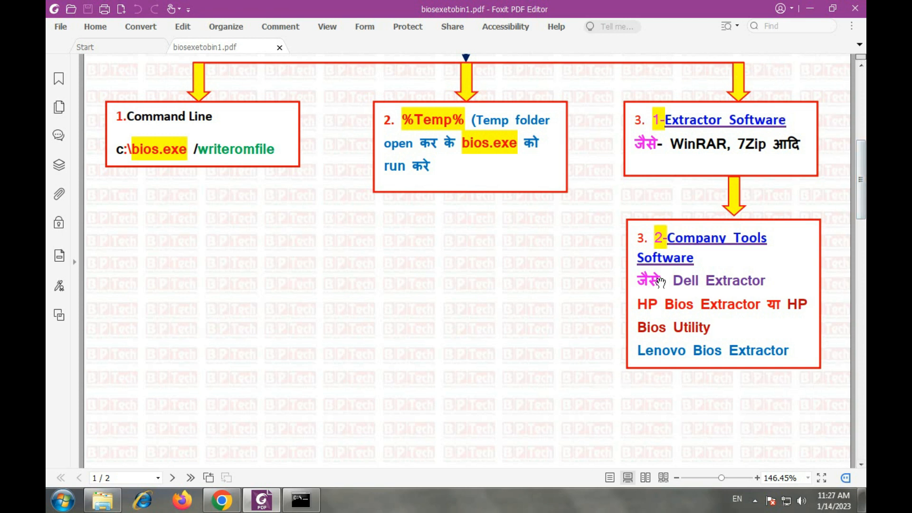
pyautogui.click(809, 8)
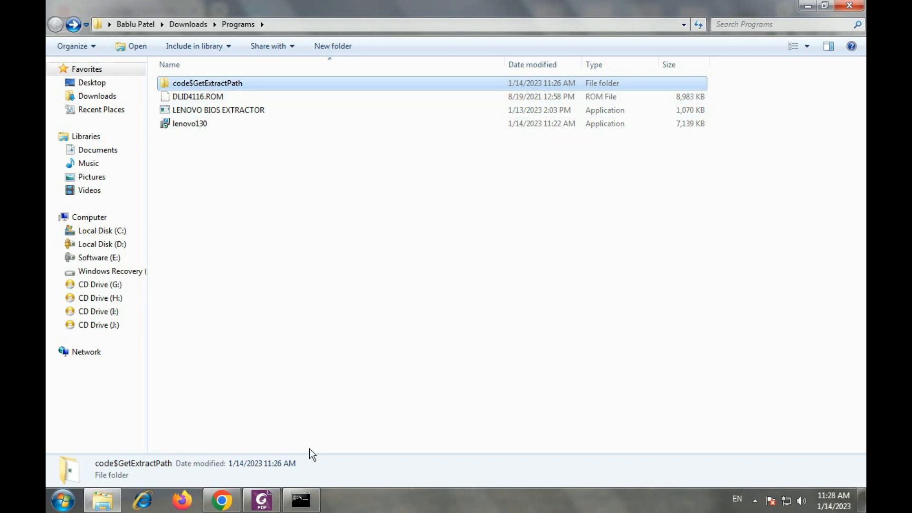
# - Switch to Chrome, decline Lenovo's feedback survey, and go back to the Google results for lenovo ideapad 130-15ikb
pyautogui.click(221, 499)
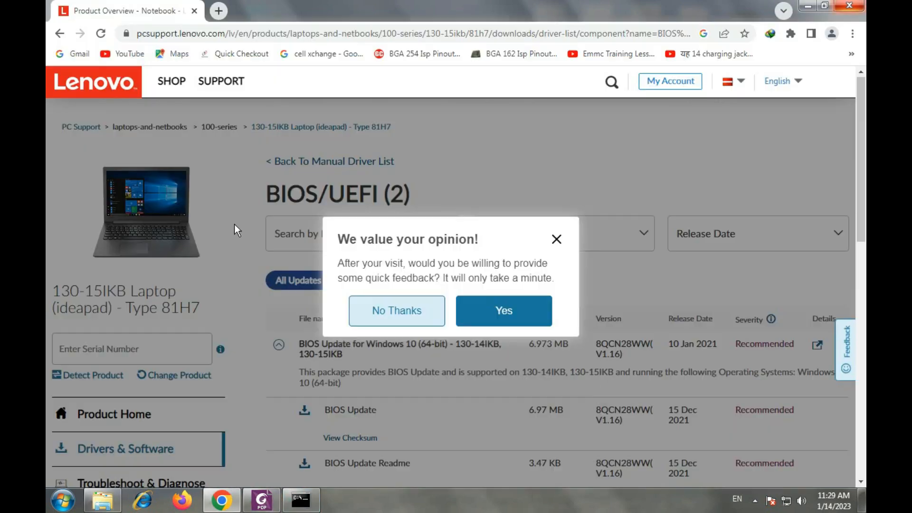
pyautogui.click(60, 34)
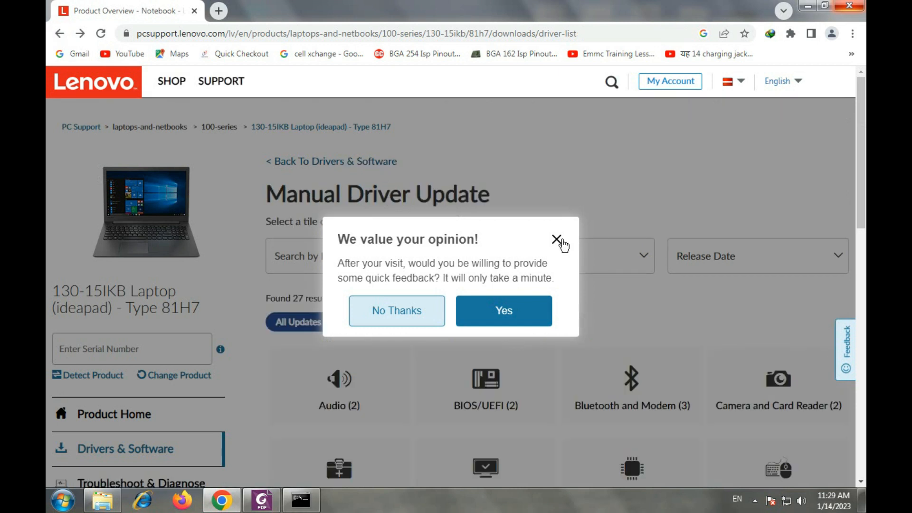
pyautogui.click(404, 317)
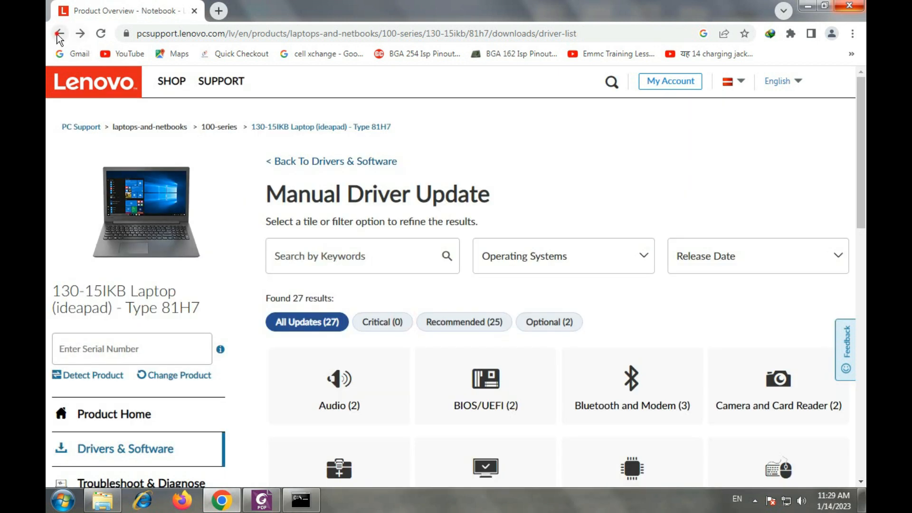
pyautogui.click(59, 34)
pyautogui.click(59, 34)
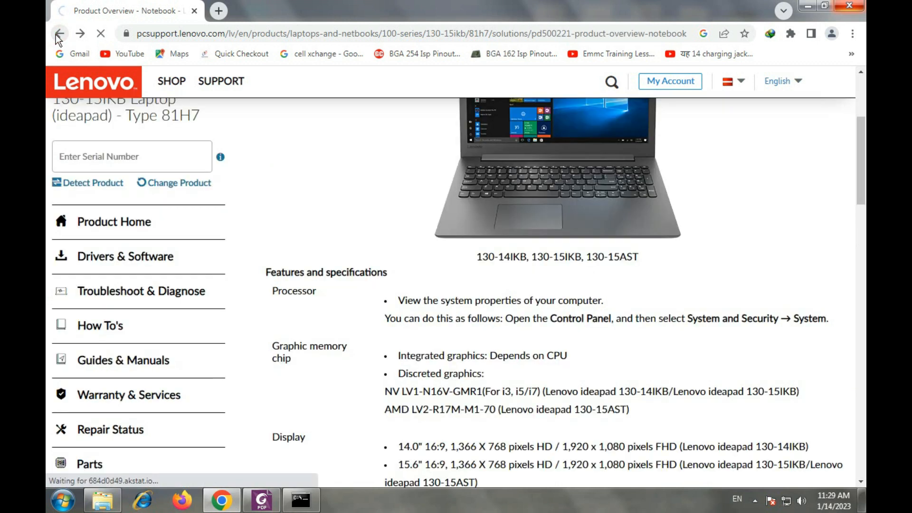
pyautogui.click(59, 34)
# - Search Google for lenovo ideapad 130-15ikb bios bin
pyautogui.click(353, 96)
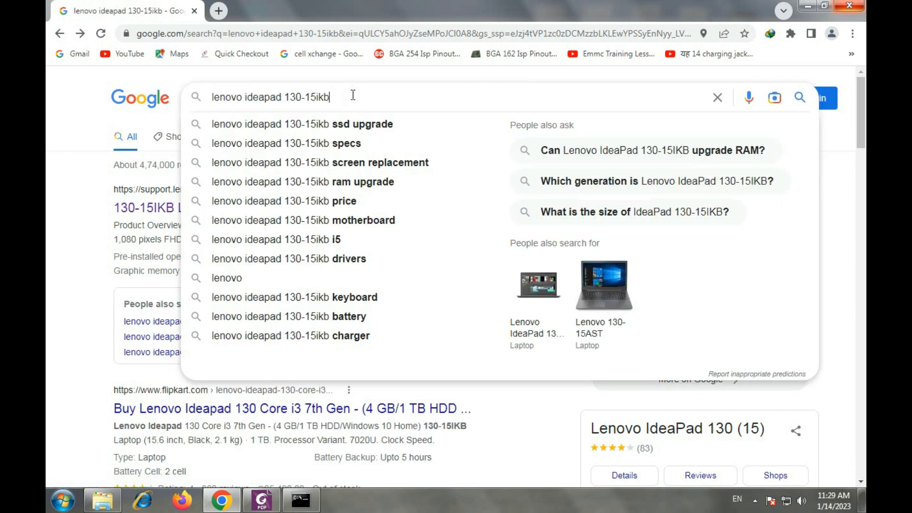
pyautogui.write('bi')
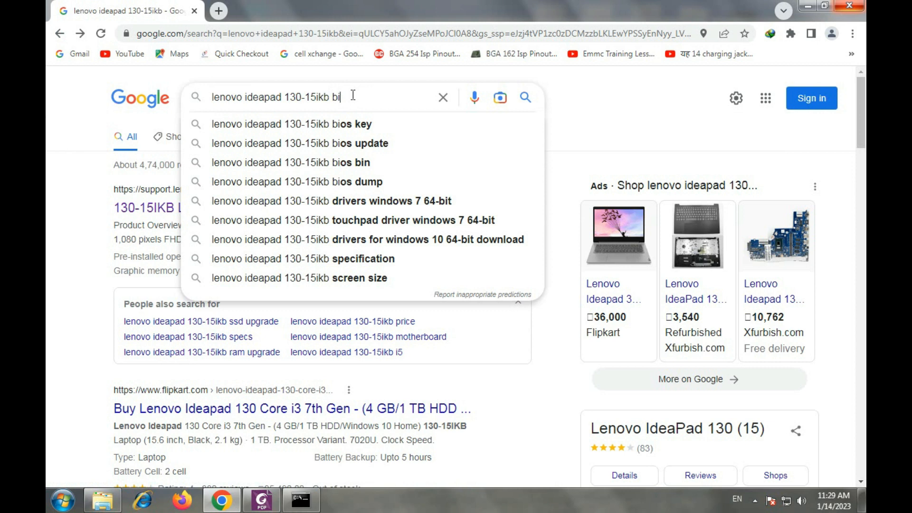
pyautogui.press('Down')
pyautogui.press('Down')
pyautogui.press('Down')
pyautogui.press('Return')
# - Open the alisaler.com page for the ideapad 130-14IKB 130-15IKB DLID4/D5 LA-G202P Rev:1.0 BIOS, and follow its download link to Google Drive
pyautogui.click(203, 208)
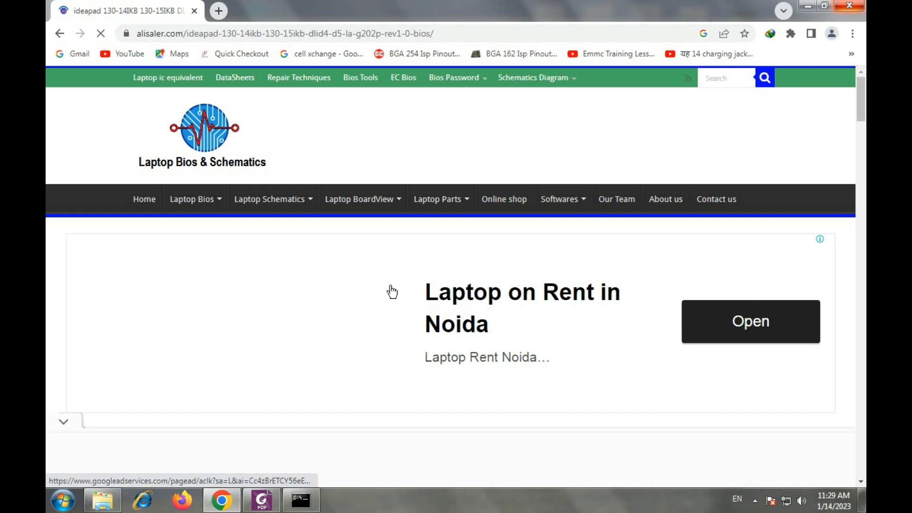
pyautogui.scroll(-15, 332, 284)
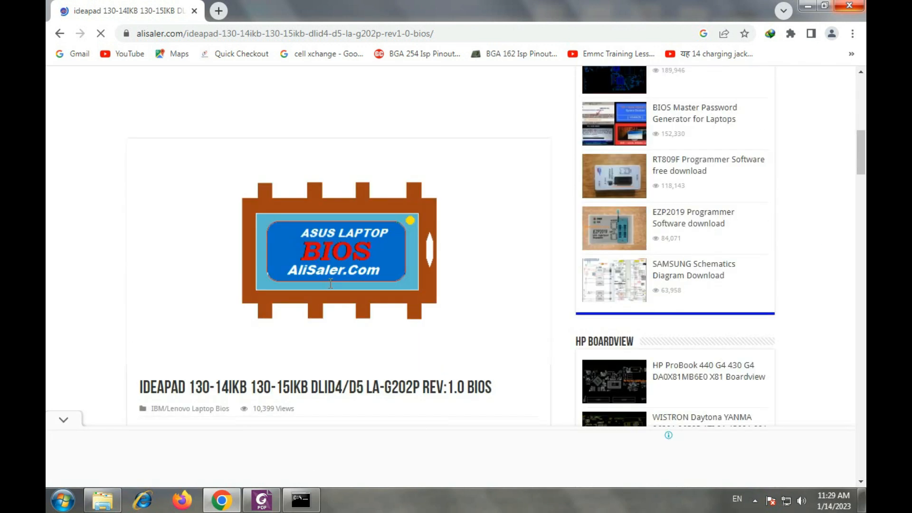
pyautogui.scroll(-10, 329, 287)
pyautogui.scroll(10, 329, 288)
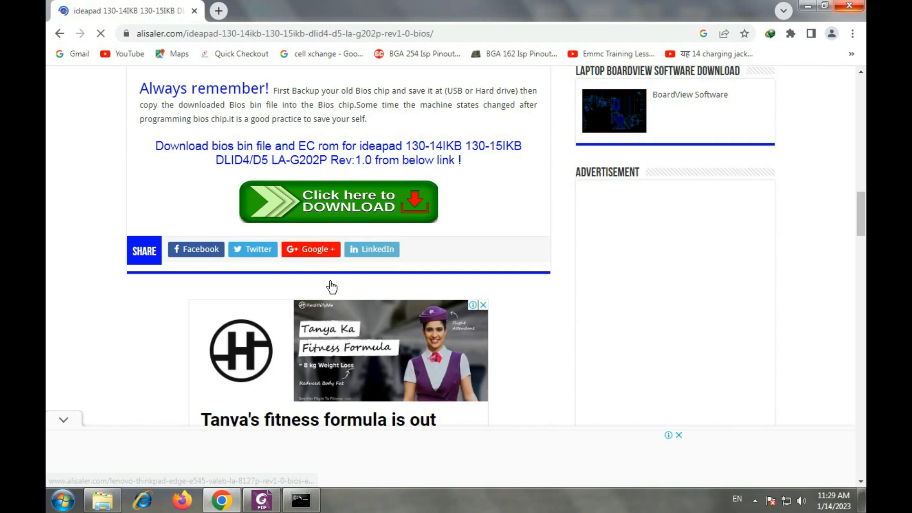
pyautogui.click(309, 338)
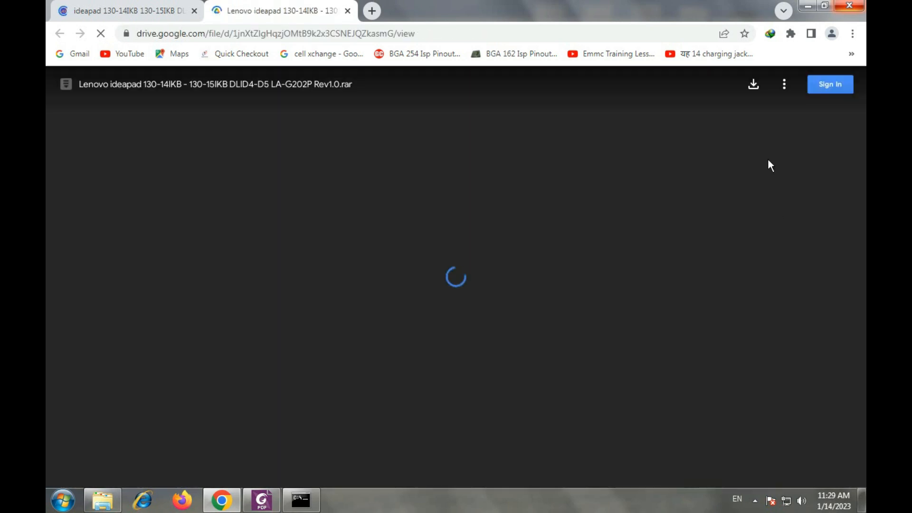
# - Download Lenovo ideapad 130-14IKB - 130-15IKB DLID4-D5 LA-G202P Rev1.0.rar into Downloads\Compressed, and open that folder maximized
pyautogui.click(754, 85)
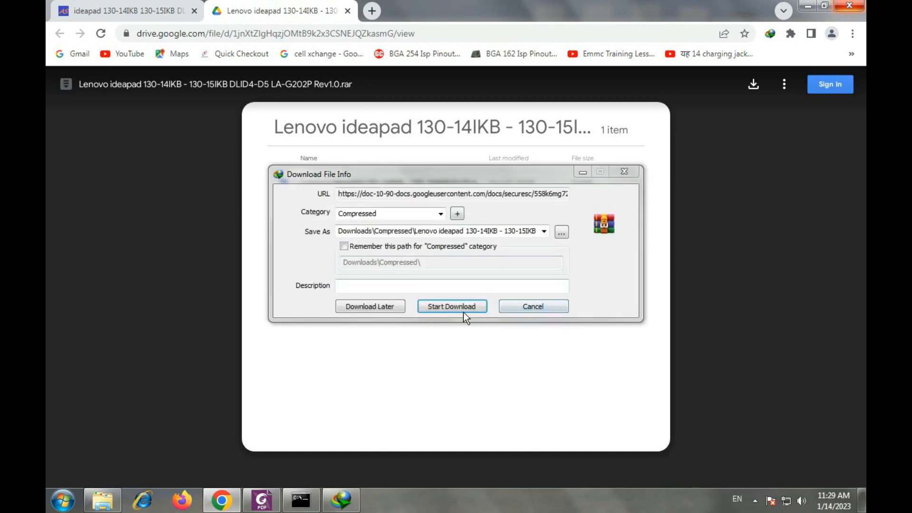
pyautogui.click(448, 306)
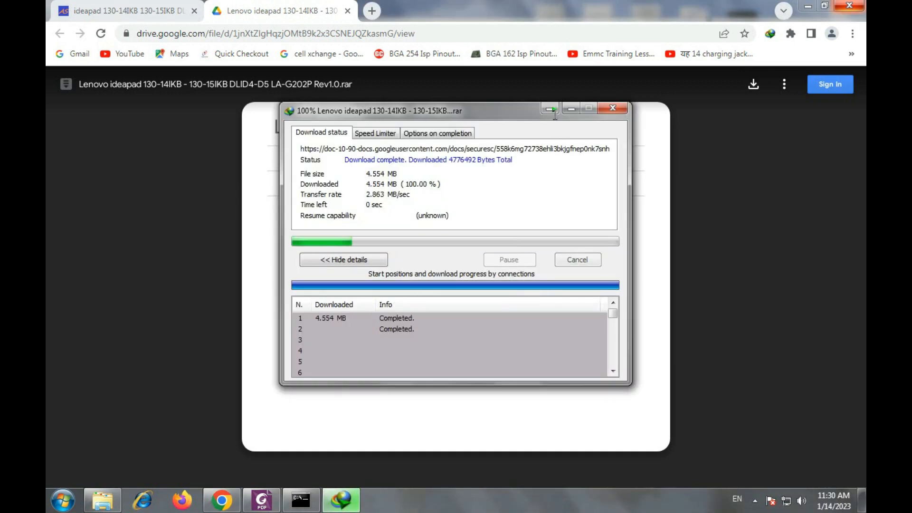
pyautogui.click(545, 170)
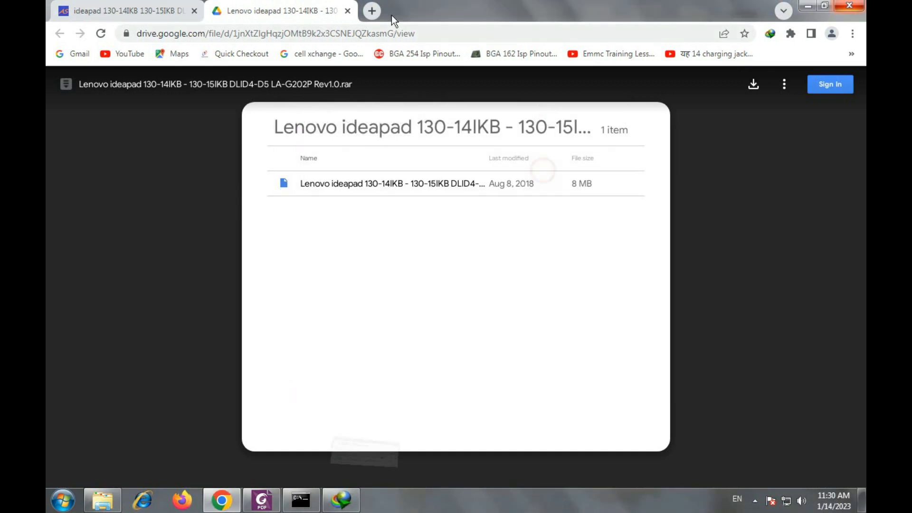
pyautogui.click(849, 7)
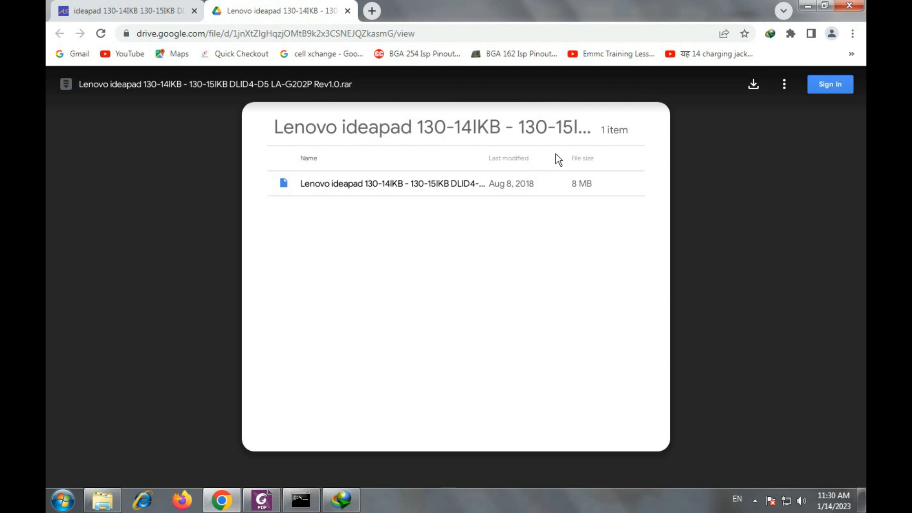
pyautogui.click(341, 500)
pyautogui.click(481, 290)
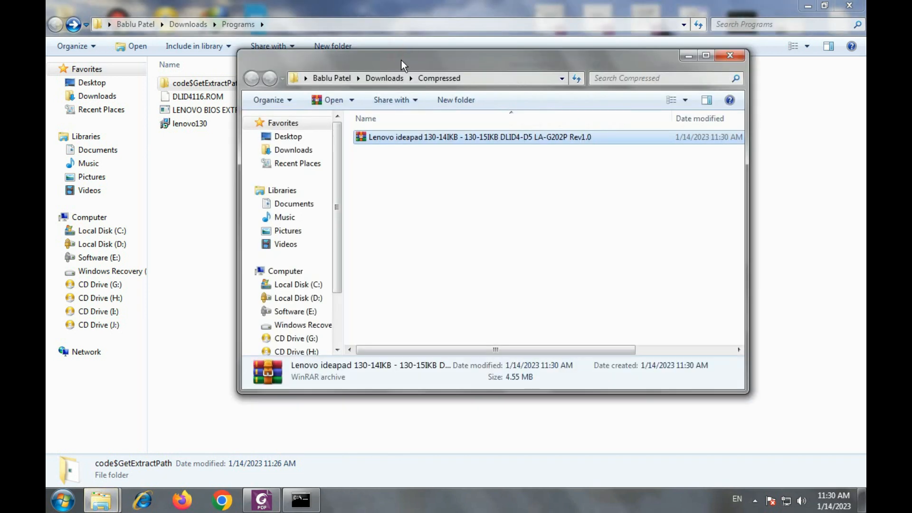
pyautogui.doubleClick(401, 59)
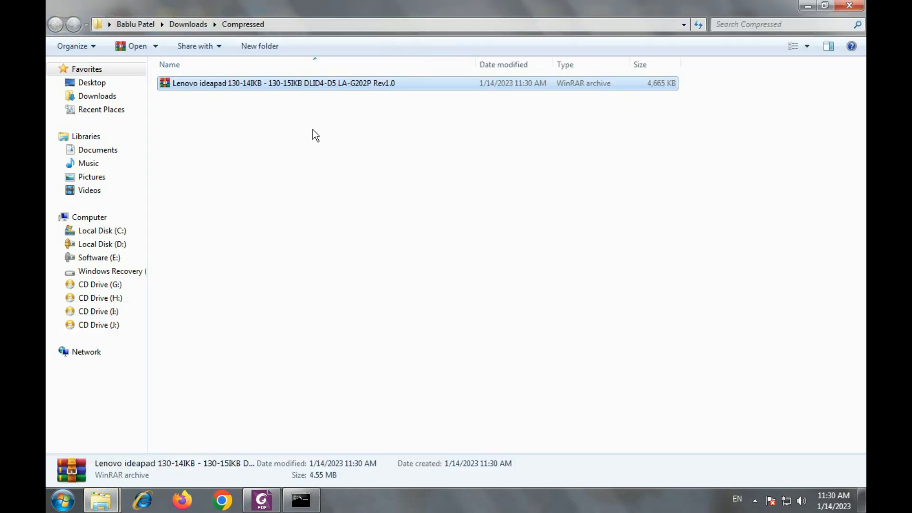
# - Extract the downloaded Lenovo ideapad archive into a folder of the same name, and open that folder
pyautogui.rightClick(276, 83)
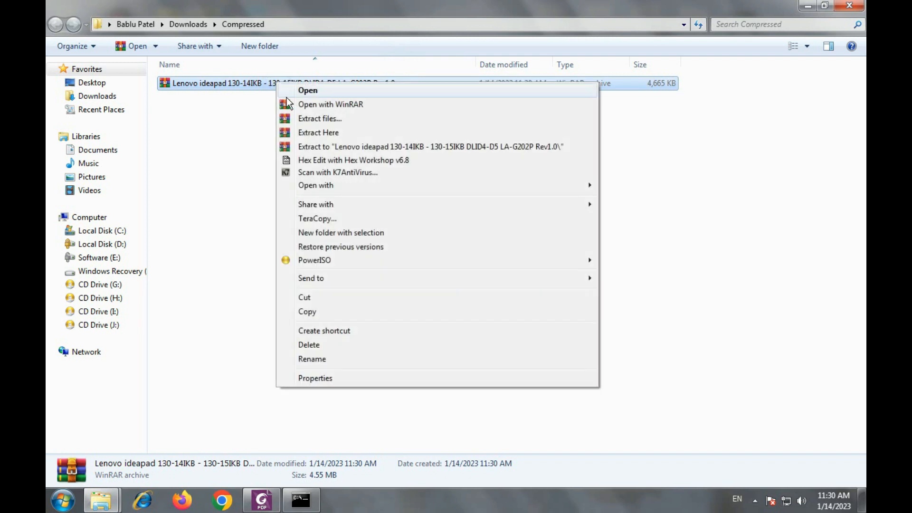
pyautogui.click(312, 146)
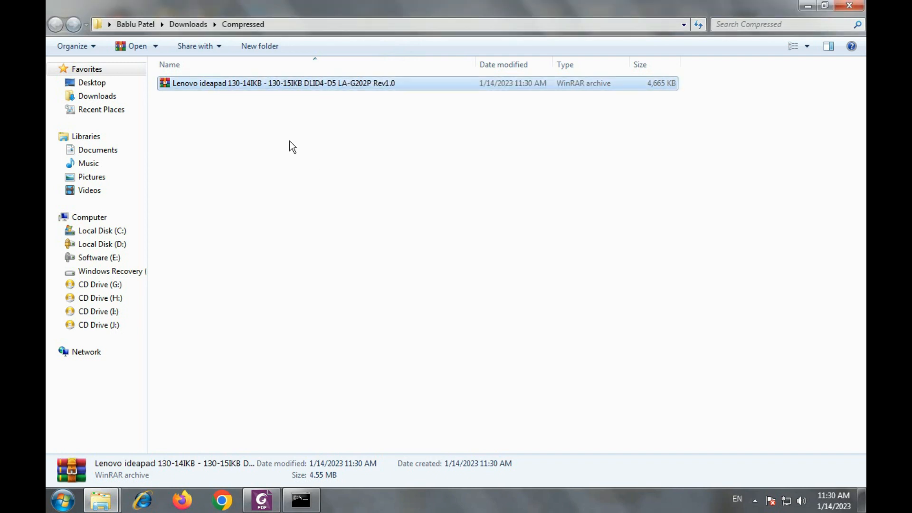
pyautogui.doubleClick(190, 84)
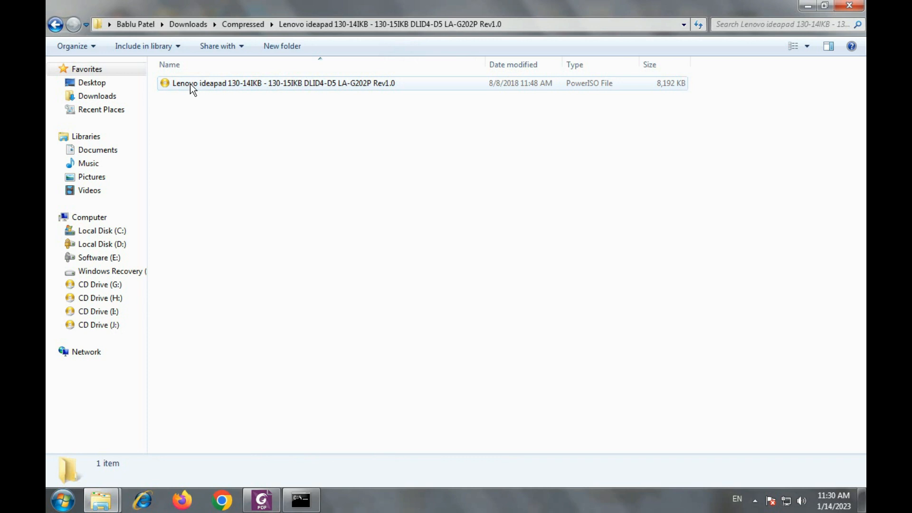
# - Copy the extracted Lenovo ideapad 130-14IKB - 130-15IKB BIOS file into the Programs folder under Downloads
pyautogui.rightClick(190, 84)
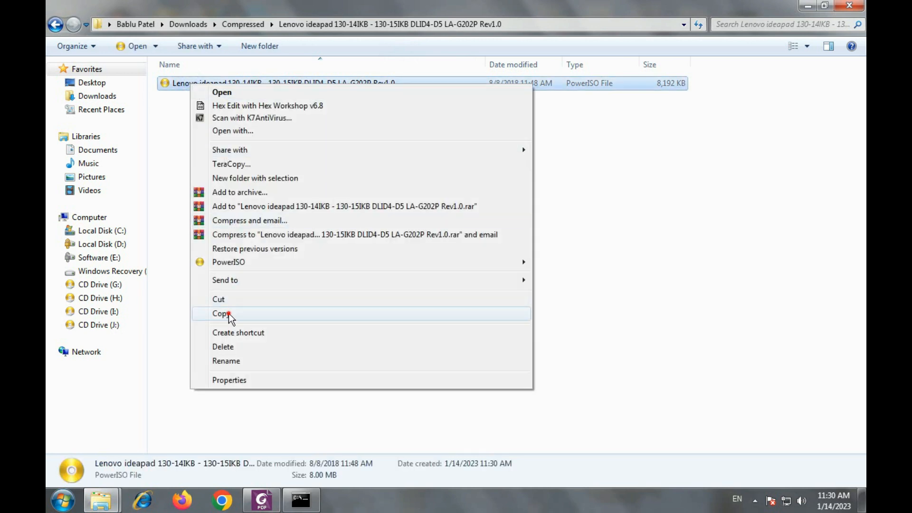
pyautogui.click(229, 313)
pyautogui.click(102, 95)
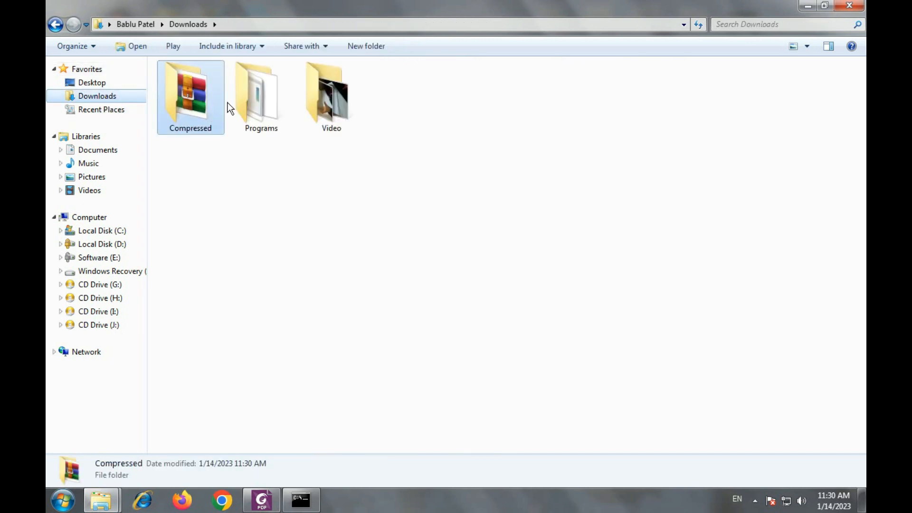
pyautogui.doubleClick(252, 85)
pyautogui.rightClick(190, 180)
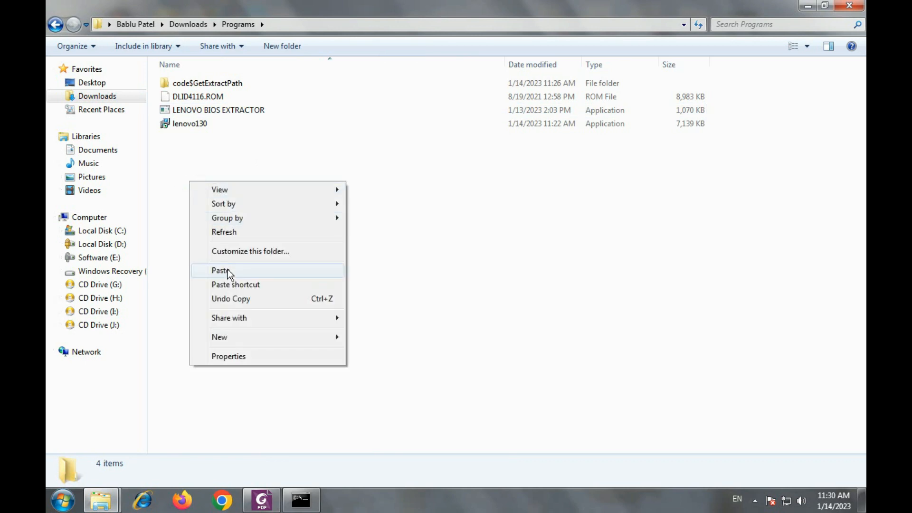
pyautogui.click(227, 269)
pyautogui.click(278, 307)
pyautogui.click(307, 209)
# - Rename the copied Lenovo ideapad BIOS file in the Programs folder as Lenovo ideapad 130 backup
pyautogui.click(239, 125)
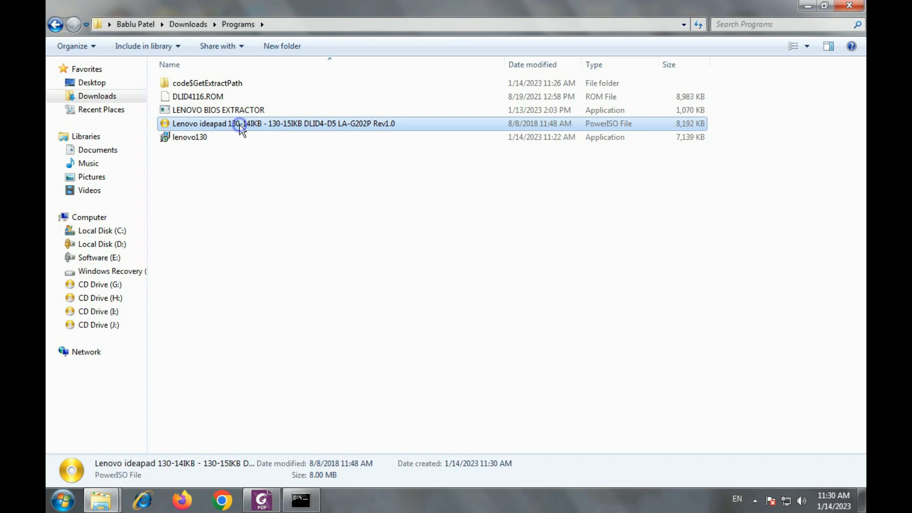
pyautogui.rightClick(240, 124)
pyautogui.click(283, 403)
pyautogui.click(404, 125)
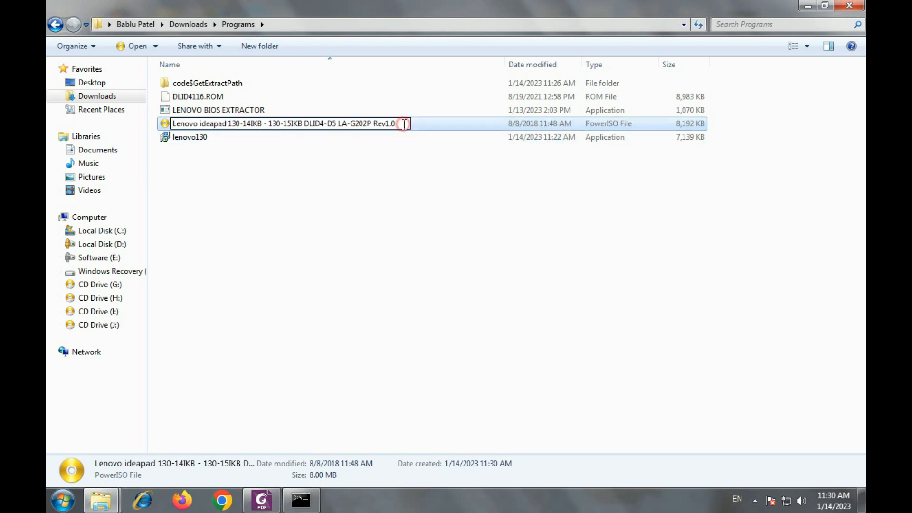
pyautogui.press('BackSpace')
pyautogui.press('BackSpace')
pyautogui.press('BackSpace')
pyautogui.press('BackSpace')
pyautogui.press('BackSpace')
pyautogui.press('BackSpace')
pyautogui.press('BackSpace')
pyautogui.press('BackSpace')
pyautogui.press('BackSpace')
pyautogui.press('BackSpace')
pyautogui.press('BackSpace')
pyautogui.press('BackSpace')
pyautogui.press('BackSpace')
pyautogui.press('BackSpace')
pyautogui.press('BackSpace')
pyautogui.press('BackSpace')
pyautogui.press('BackSpace')
pyautogui.press('BackSpace')
pyautogui.press('BackSpace')
pyautogui.press('BackSpace')
pyautogui.press('BackSpace')
pyautogui.press('BackSpace')
pyautogui.press('BackSpace')
pyautogui.press('BackSpace')
pyautogui.press('BackSpace')
pyautogui.press('BackSpace')
pyautogui.press('BackSpace')
pyautogui.press('BackSpace')
pyautogui.press('BackSpace')
pyautogui.press('BackSpace')
pyautogui.press('BackSpace')
pyautogui.press('BackSpace')
pyautogui.press('BackSpace')
pyautogui.press('BackSpace')
pyautogui.press('BackSpace')
pyautogui.press('BackSpace')
pyautogui.press('BackSpace')
pyautogui.press('BackSpace')
pyautogui.press('BackSpace')
pyautogui.press('BackSpace')
pyautogui.press('BackSpace')
pyautogui.press('BackSpace')
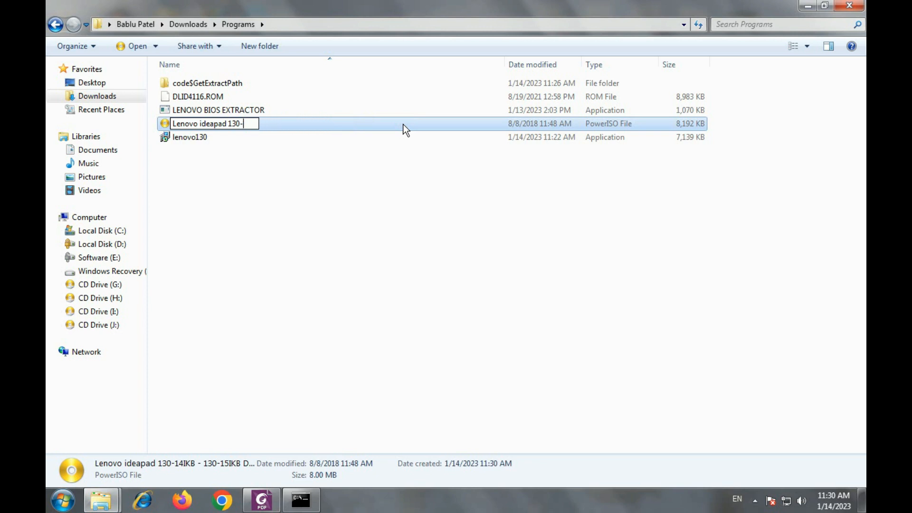
pyautogui.write('backup')
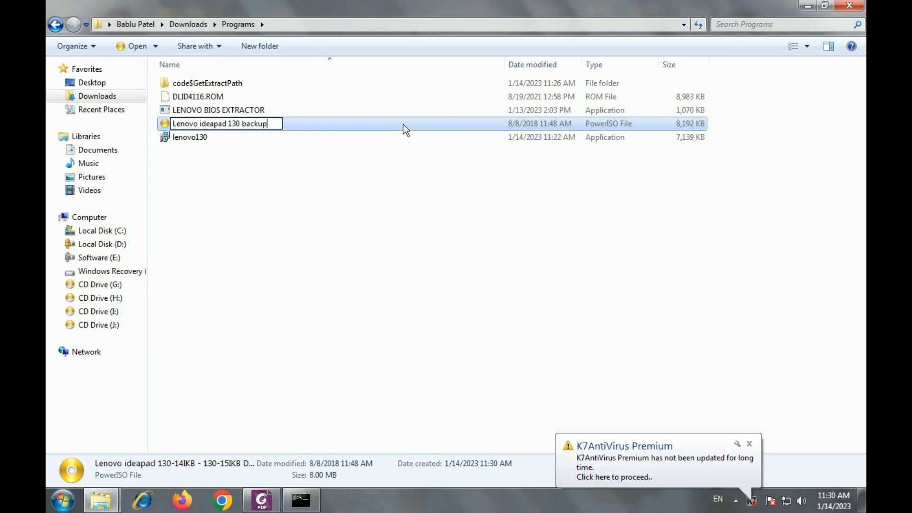
pyautogui.click(385, 229)
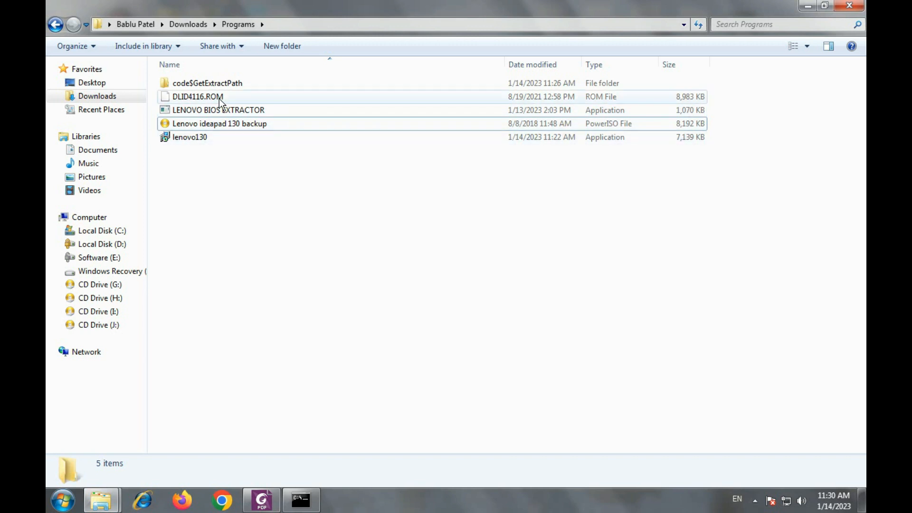
# - Compare the file sizes of DLID4116.ROM and Lenovo ideapad 130 backup, and restore the Programs window clear of the desktop icons
pyautogui.click(684, 96)
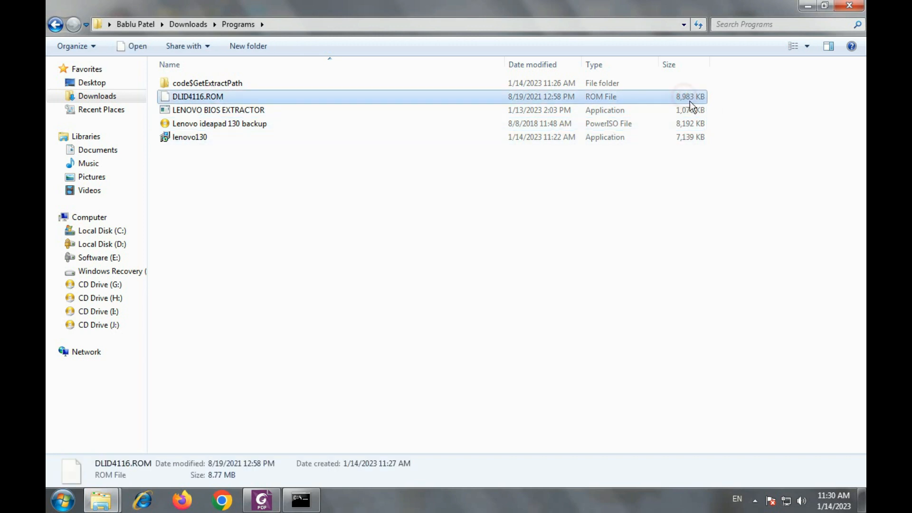
pyautogui.click(687, 126)
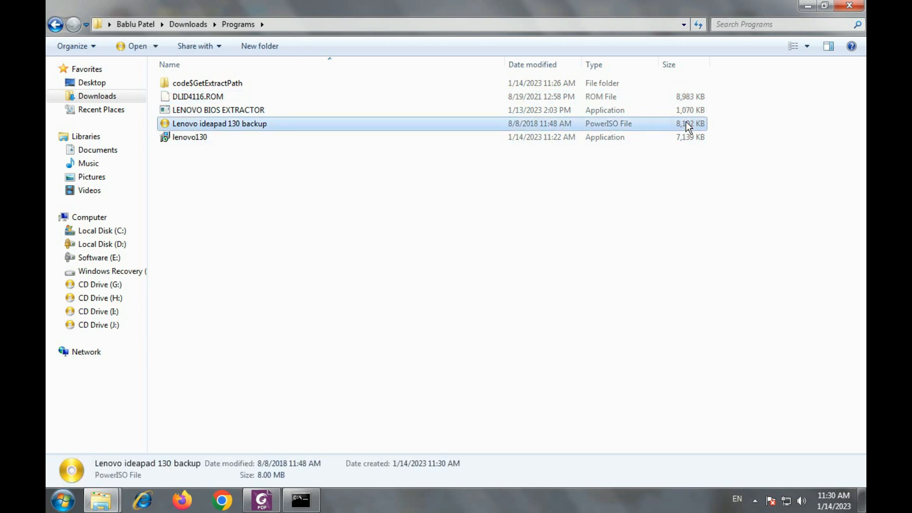
pyautogui.moveTo(438, 3); pyautogui.dragTo(668, 82)
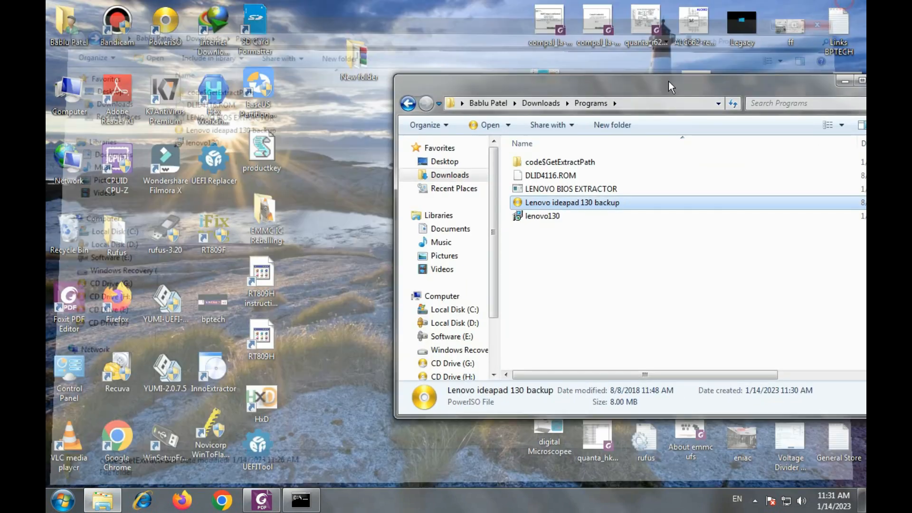
# - Switch to Hex Workshop with its window maximized, and minimize the Programs folder window
pyautogui.moveTo(561, 84); pyautogui.dragTo(603, 47)
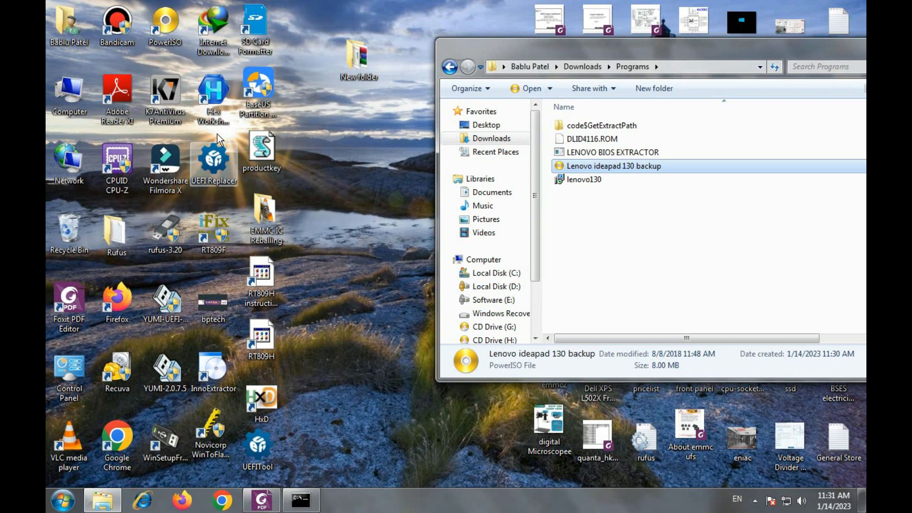
pyautogui.click(213, 96)
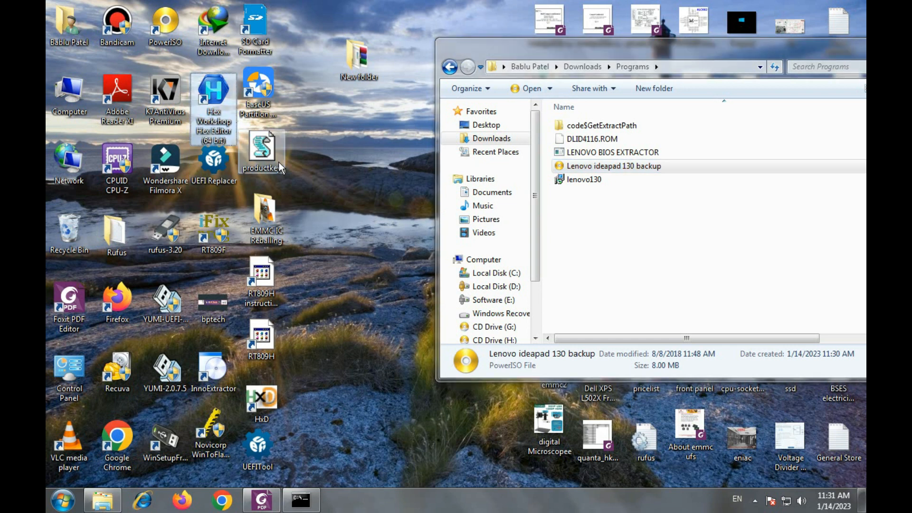
pyautogui.moveTo(528, 52); pyautogui.dragTo(454, 47)
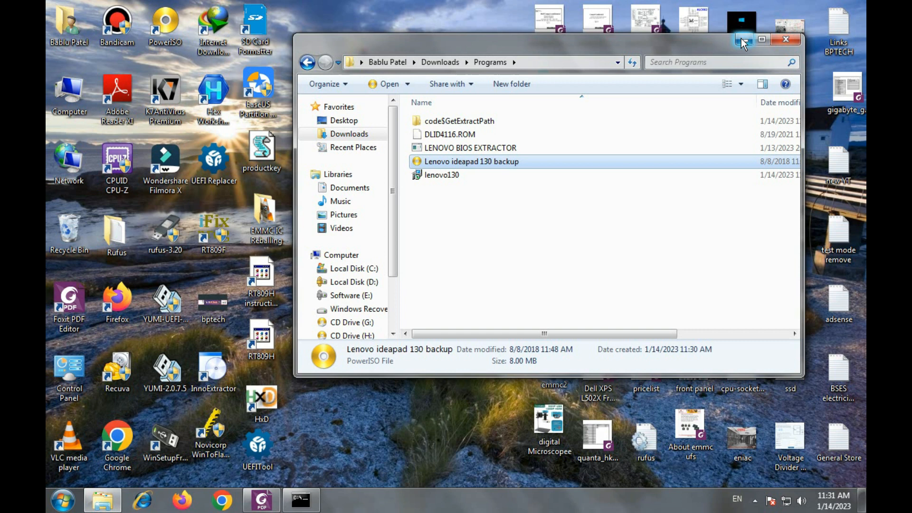
pyautogui.doubleClick(473, 51)
pyautogui.click(807, 6)
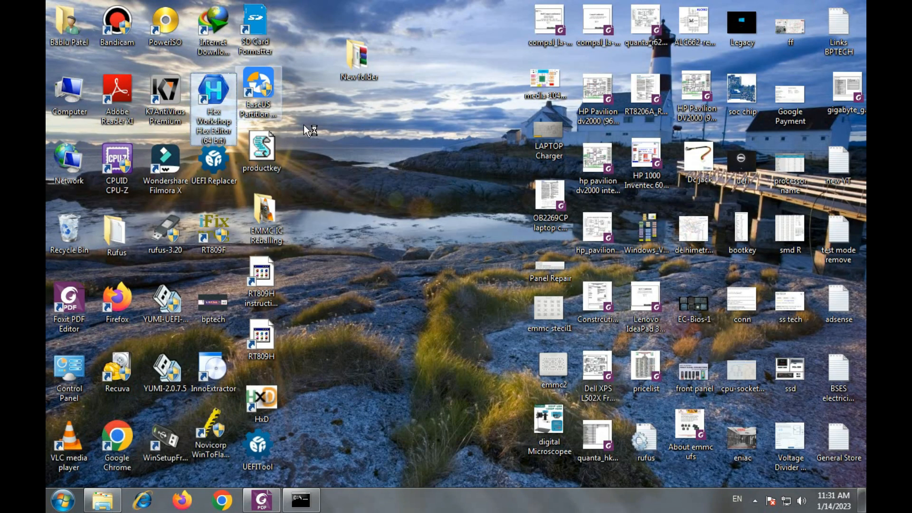
pyautogui.click(491, 248)
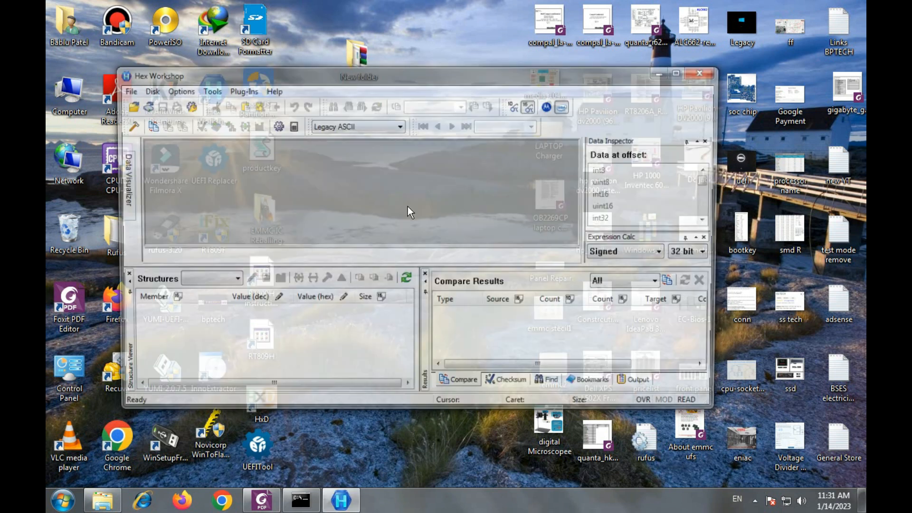
pyautogui.doubleClick(385, 74)
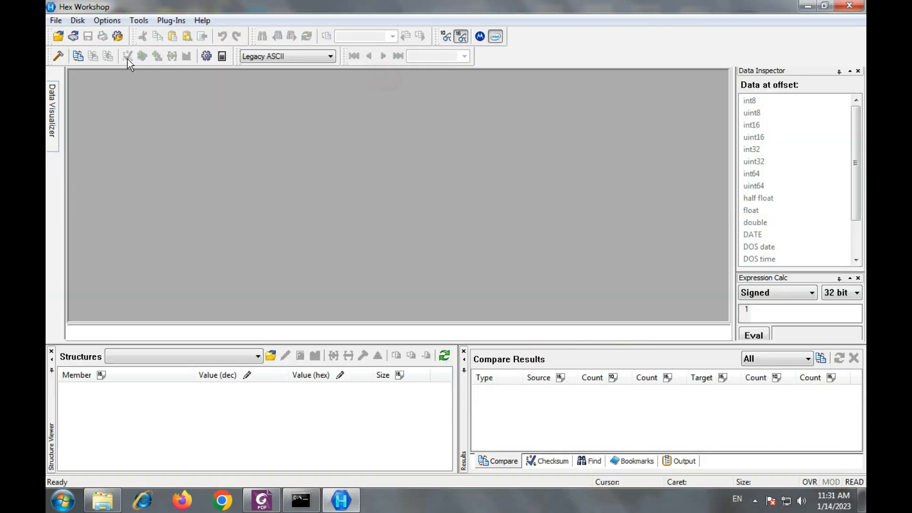
# - Open the Lenovo ideapad 130 backup file from the Programs folder under Downloads for hex editing
pyautogui.click(56, 20)
pyautogui.click(86, 48)
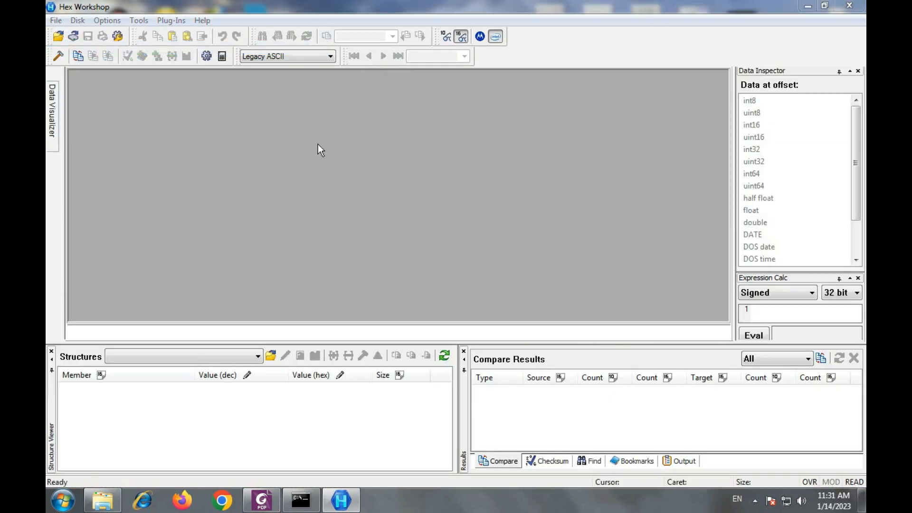
pyautogui.scroll(-1, 144, 141)
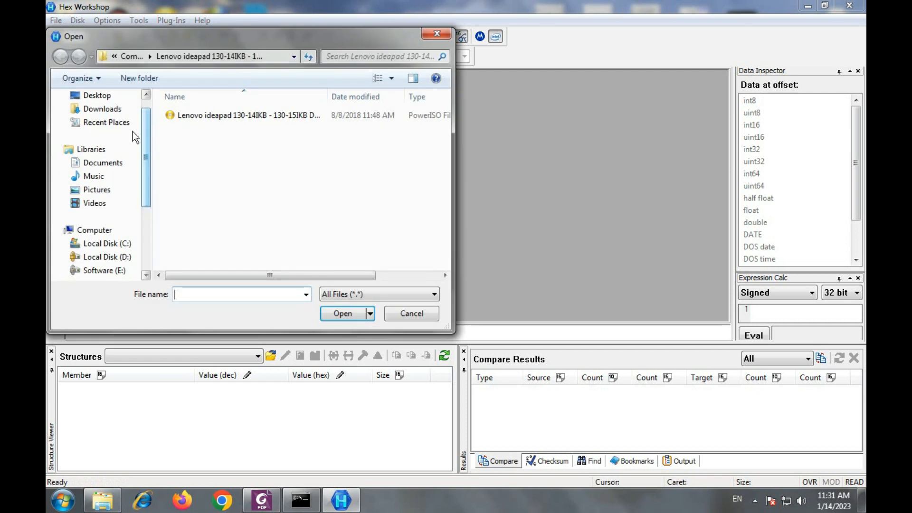
pyautogui.click(97, 108)
pyautogui.doubleClick(263, 121)
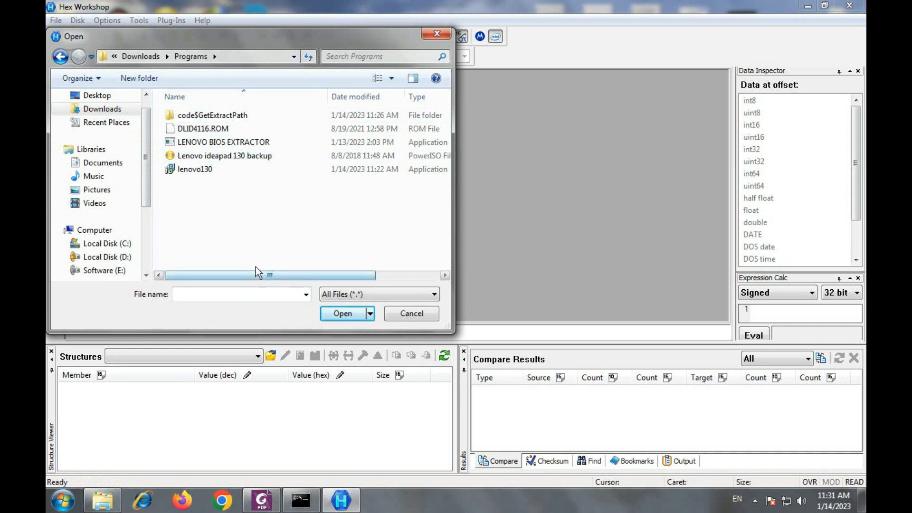
pyautogui.moveTo(261, 272); pyautogui.dragTo(216, 279)
pyautogui.click(239, 155)
pyautogui.click(343, 314)
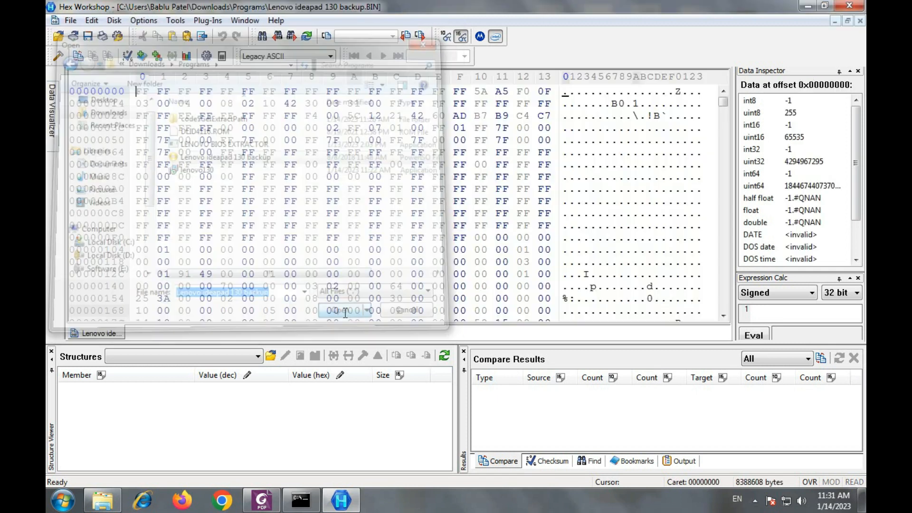
# - Open DLID4116.ROM from the same Programs folder as a second document
pyautogui.click(69, 20)
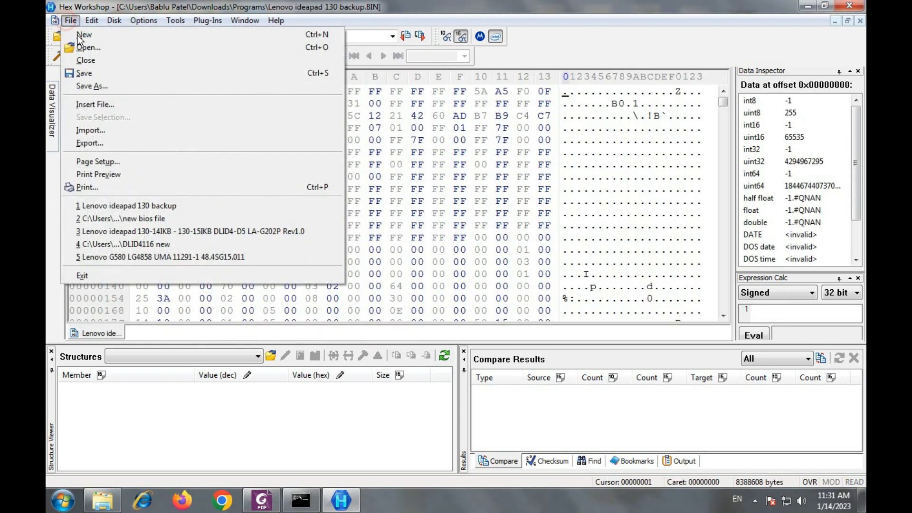
pyautogui.click(90, 47)
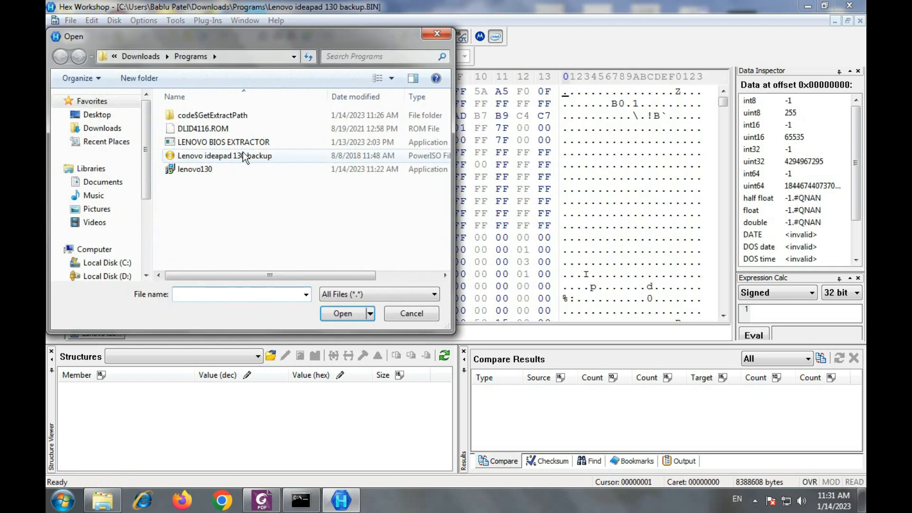
pyautogui.click(203, 128)
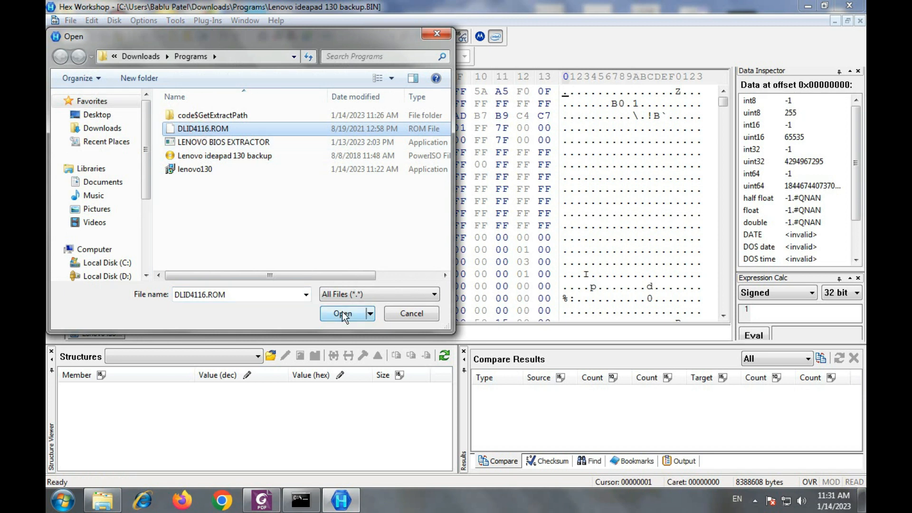
pyautogui.click(342, 314)
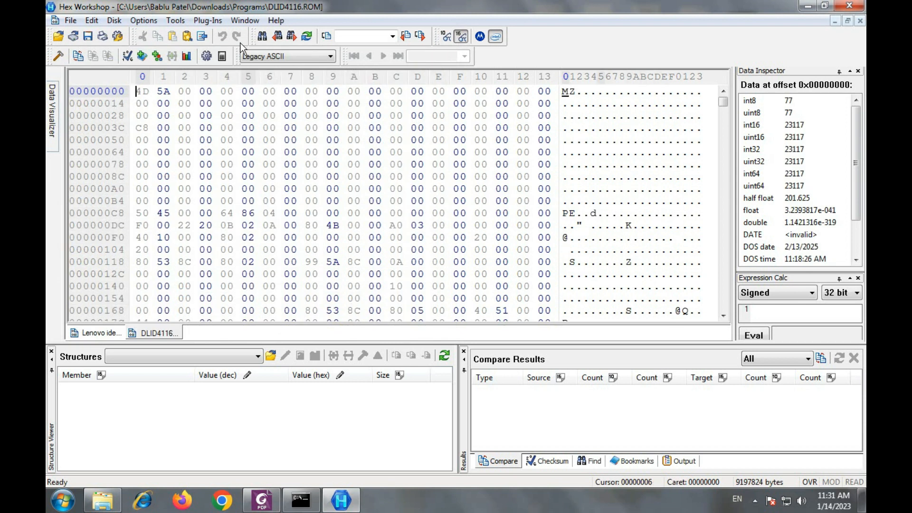
# - Tile the two open files vertically side by side and make the Lenovo ideapad 130 backup the active document
pyautogui.click(235, 21)
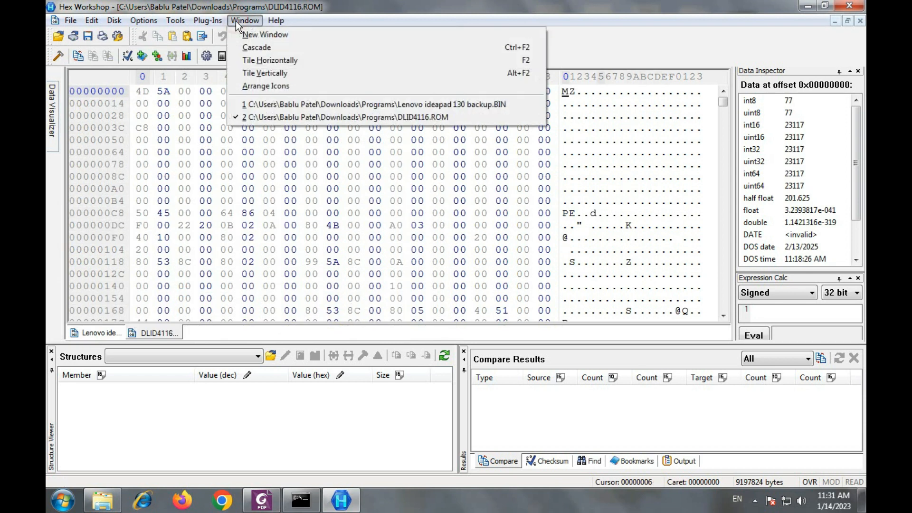
pyautogui.click(263, 74)
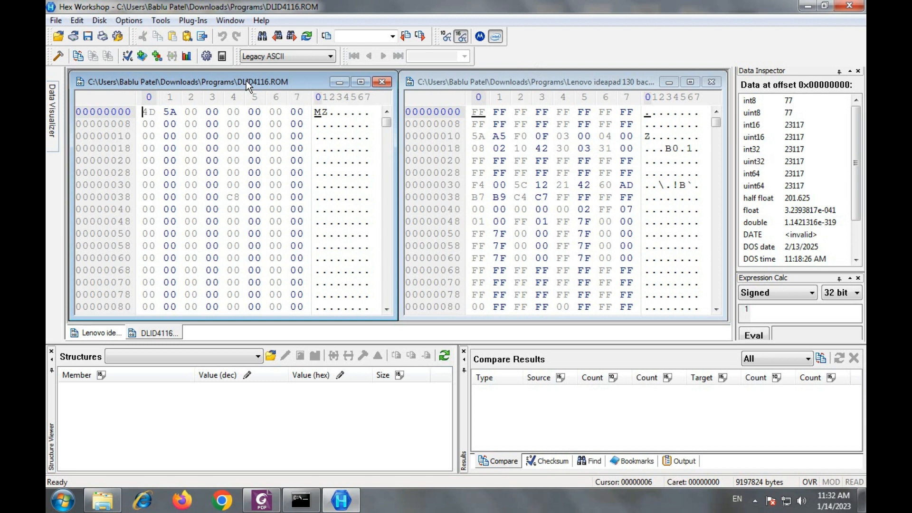
pyautogui.moveTo(246, 81); pyautogui.dragTo(235, 80)
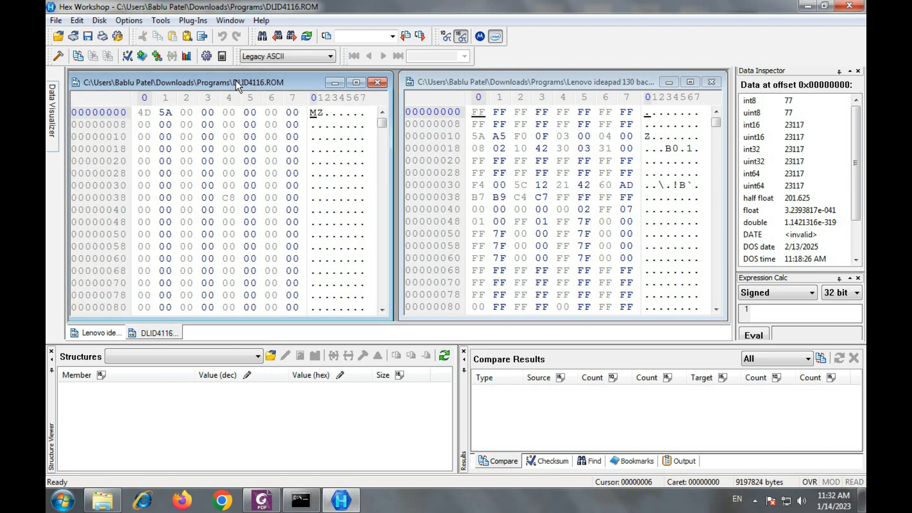
pyautogui.click(519, 77)
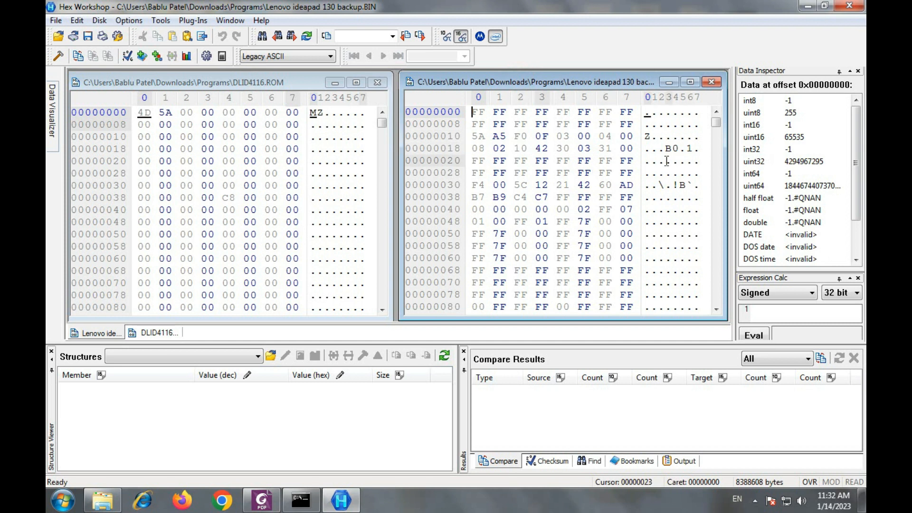
# - Copy the backup file's opening bytes, from offset 00000000 through the 5A byte at offset 00000010
pyautogui.click(647, 112)
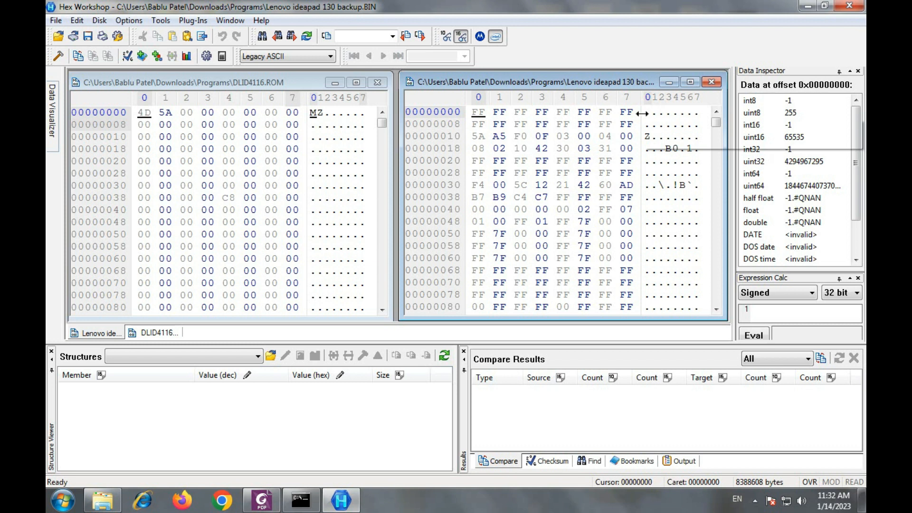
pyautogui.moveTo(646, 113); pyautogui.dragTo(654, 137)
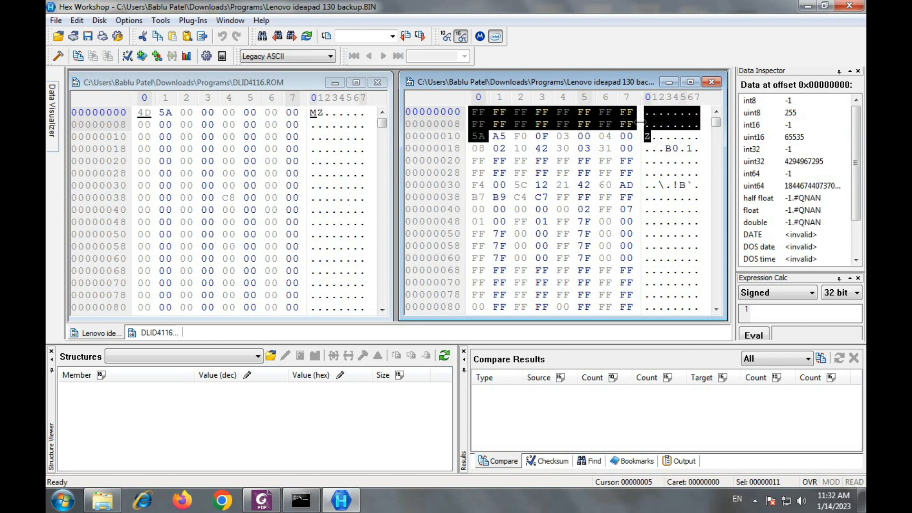
pyautogui.rightClick(549, 117)
pyautogui.click(575, 138)
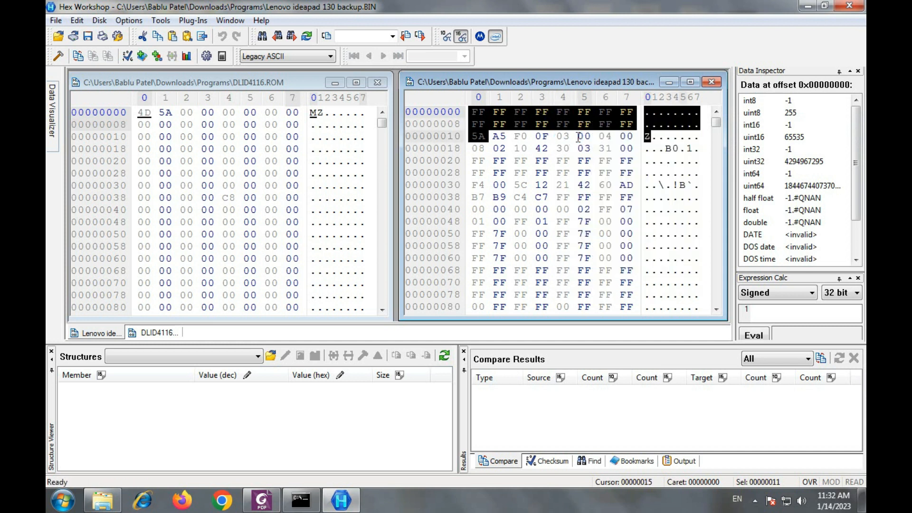
# - Search DLID4116.ROM for the copied hex values FFFFFFFFFFFFFFFFFFFFFFFFFFFFFFFF5A, continuing the upward search from the end of the document
pyautogui.click(312, 112)
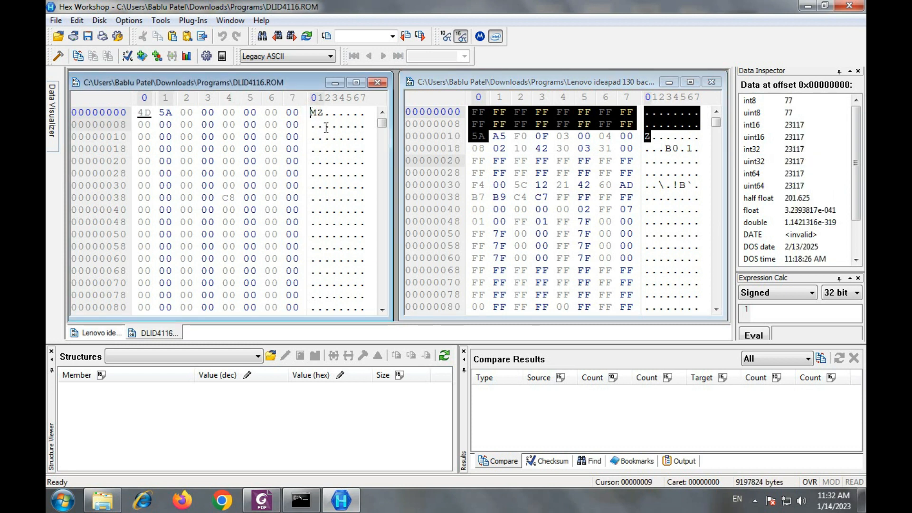
pyautogui.click(263, 37)
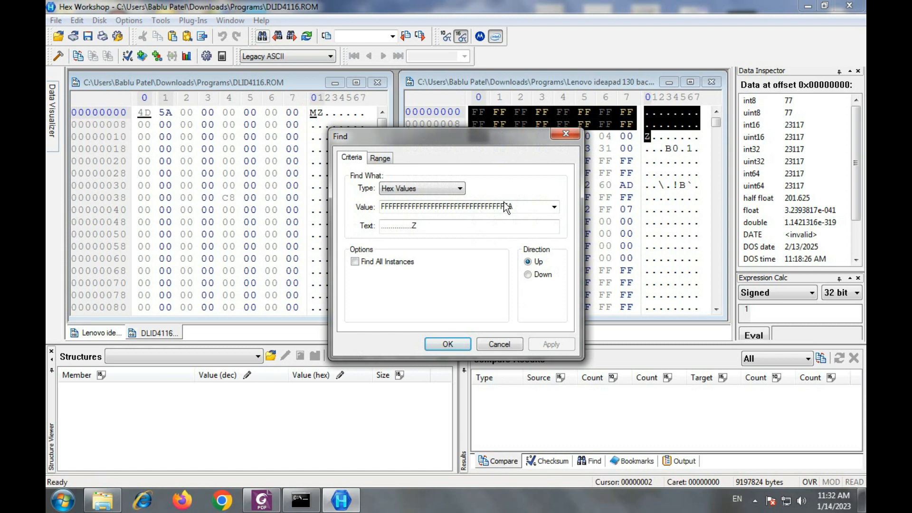
pyautogui.click(411, 190)
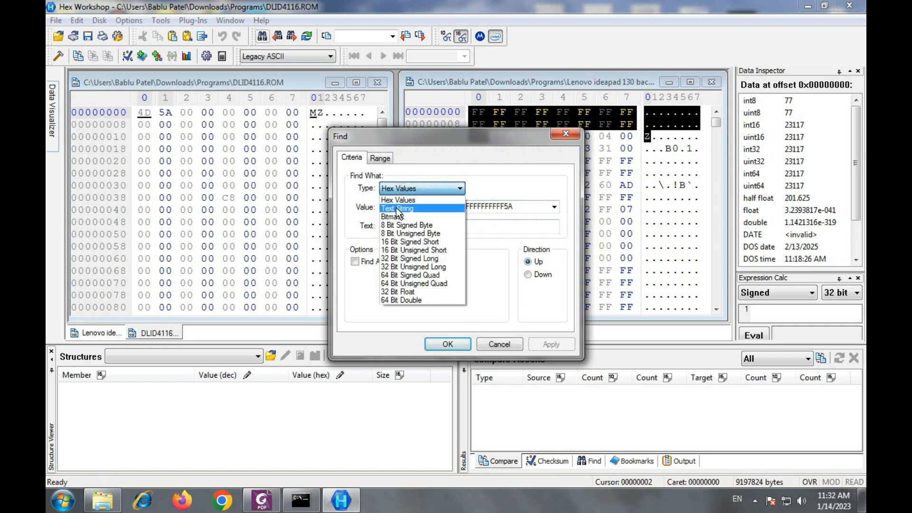
pyautogui.click(391, 200)
pyautogui.doubleClick(512, 207)
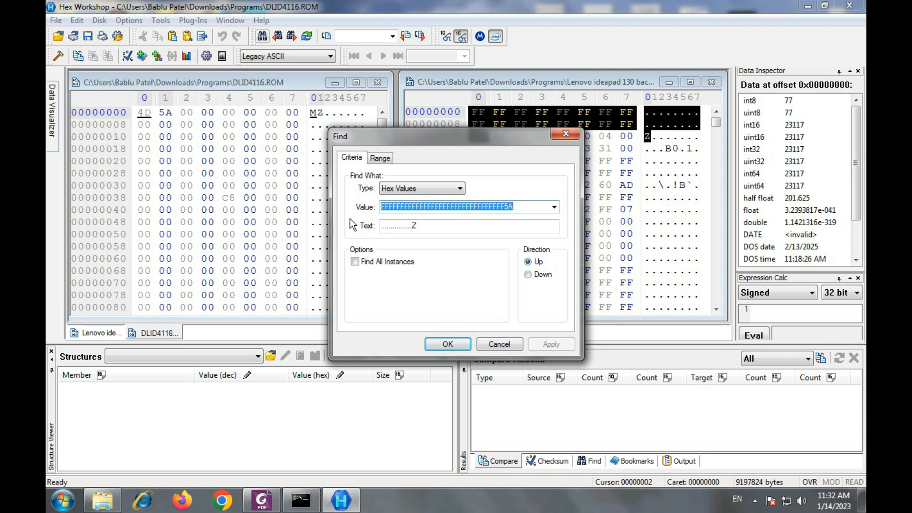
pyautogui.hotkey('ctrl', 'v')
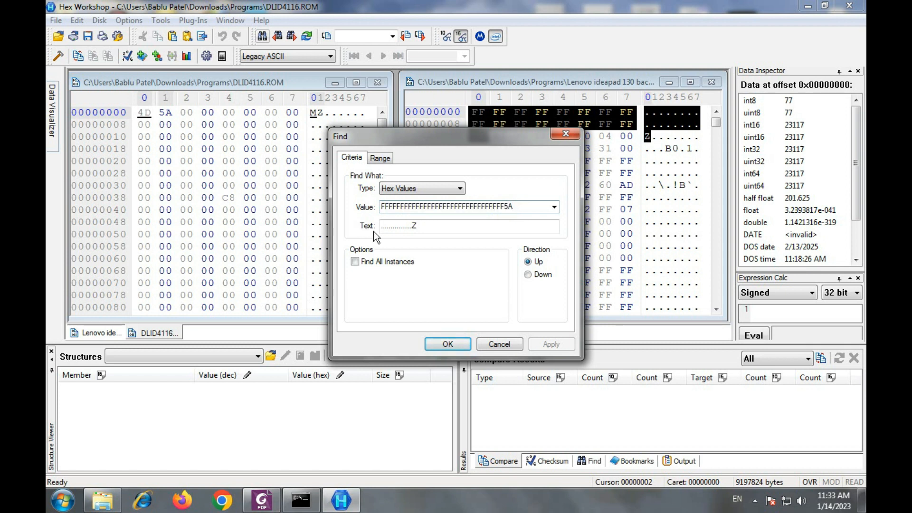
pyautogui.click(448, 344)
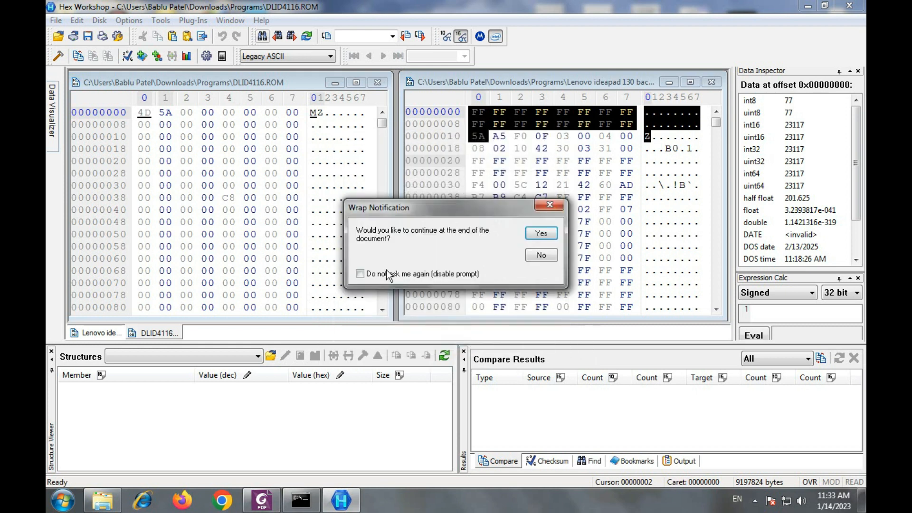
pyautogui.click(532, 229)
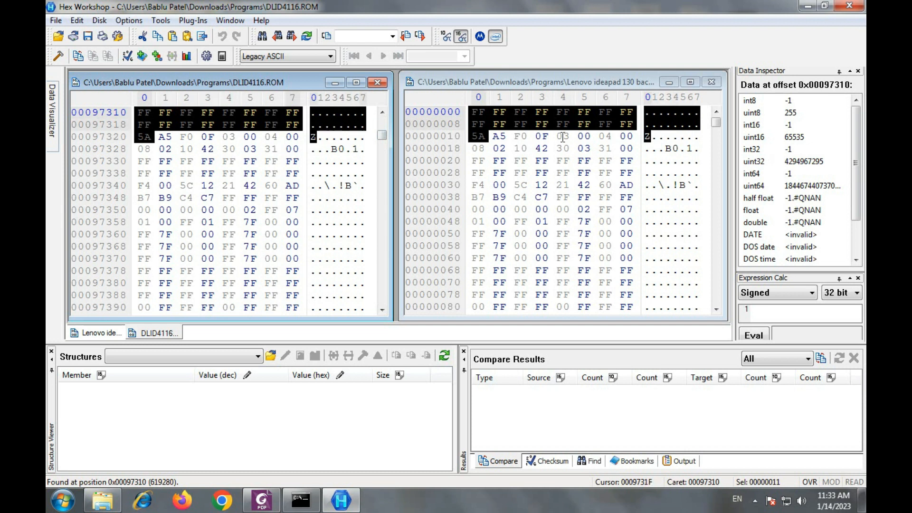
# - Delete all bytes of DLID4116.ROM from the start of the file up to offset 00097310, continuing despite the undo buffer limit
pyautogui.click(382, 113)
pyautogui.click(381, 113)
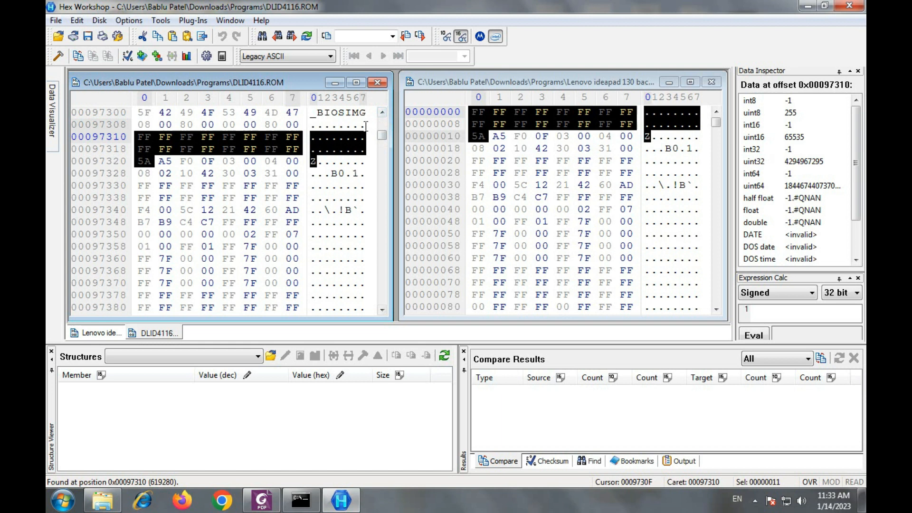
pyautogui.click(311, 139)
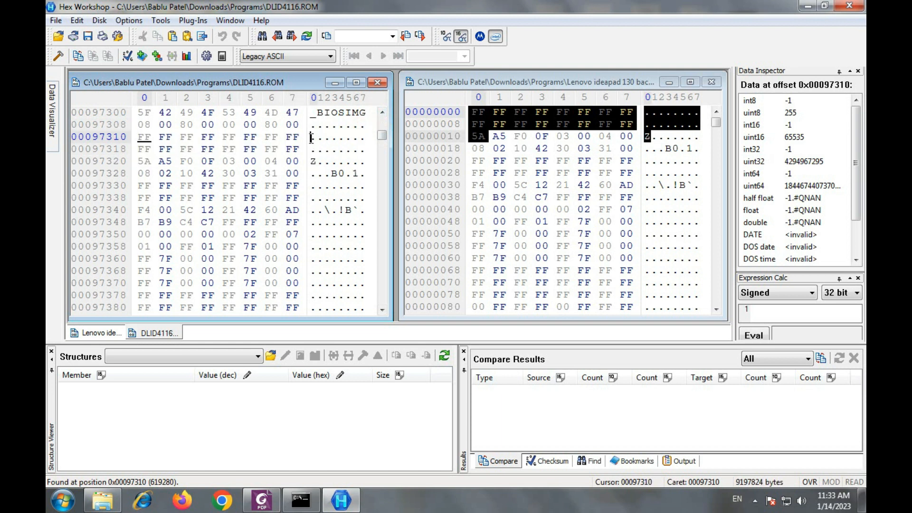
pyautogui.hotkey('shift', 'Left')
pyautogui.hotkey('shift', 'Left')
pyautogui.hotkey('shift', 'Left')
pyautogui.hotkey('shift', 'Left')
pyautogui.hotkey('shift', 'Left')
pyautogui.hotkey('shift', 'Left')
pyautogui.hotkey('shift', 'Left')
pyautogui.hotkey('shift', 'Left')
pyautogui.hotkey('shift', 'Left')
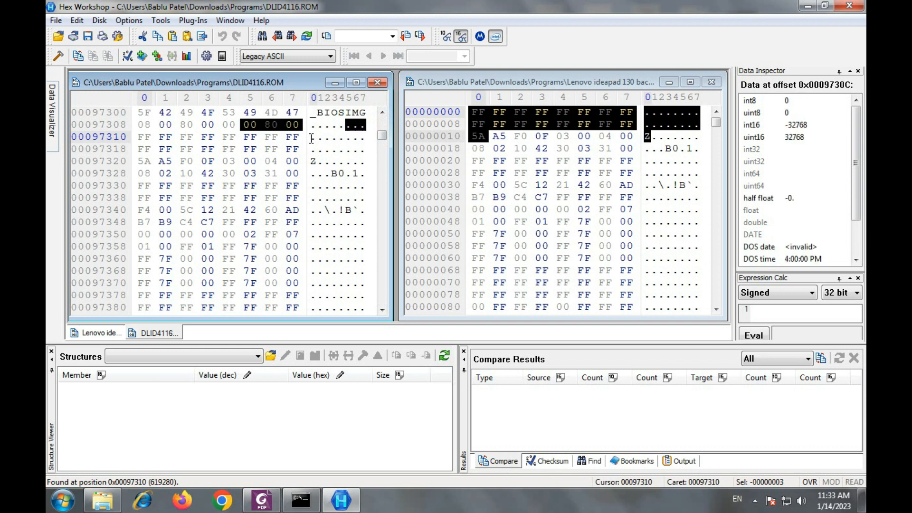
pyautogui.hotkey('shift', 'Left')
pyautogui.hotkey('shift', 'Left')
pyautogui.hotkey('shift', 'Left')
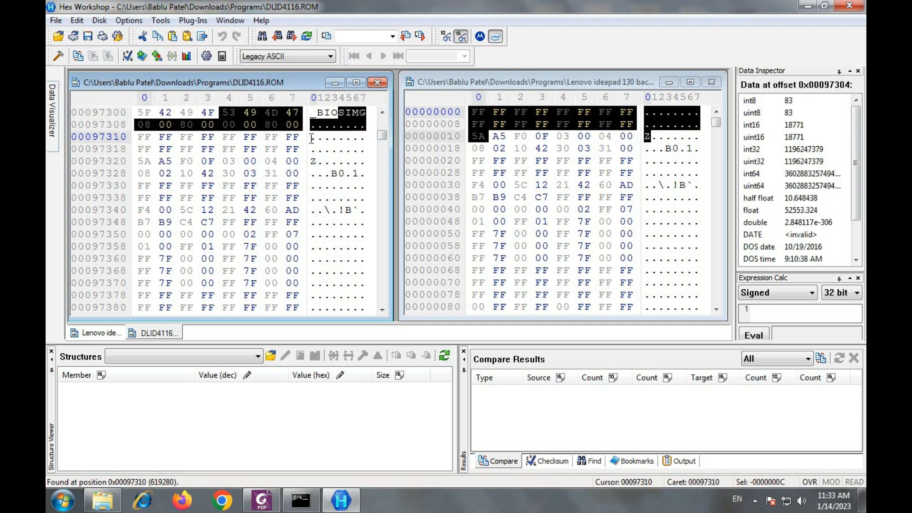
pyautogui.moveTo(384, 135); pyautogui.dragTo(382, 120)
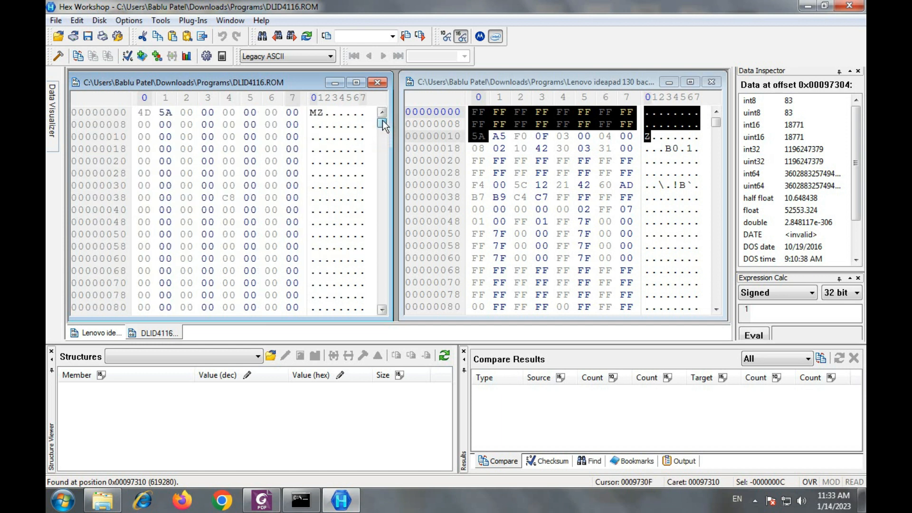
pyautogui.keyDown('shift'); pyautogui.click(163, 114); pyautogui.keyUp('shift')
pyautogui.keyDown('shift'); pyautogui.click(144, 113); pyautogui.keyUp('shift')
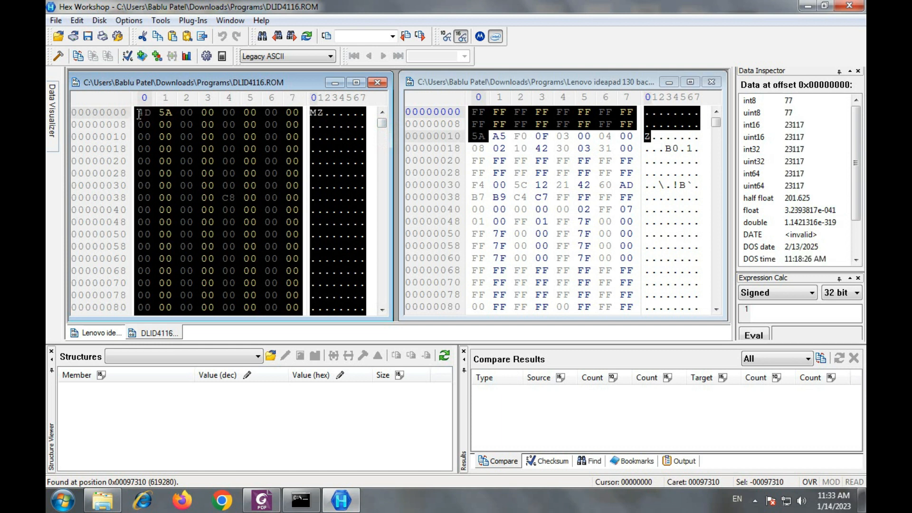
pyautogui.rightClick(165, 125)
pyautogui.click(195, 202)
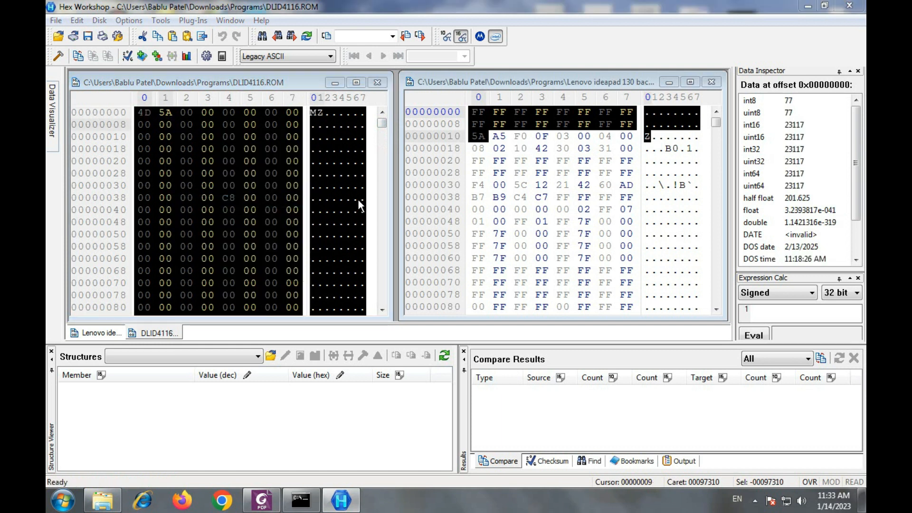
pyautogui.click(540, 232)
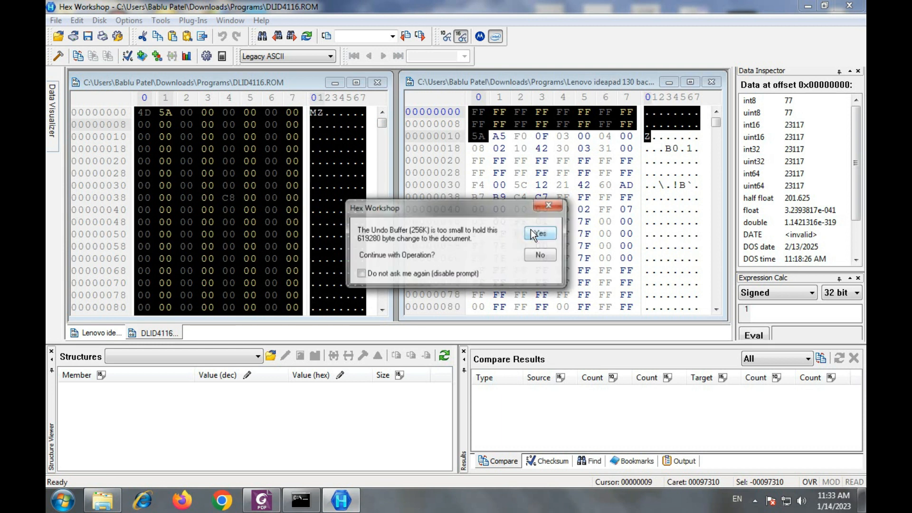
pyautogui.click(541, 233)
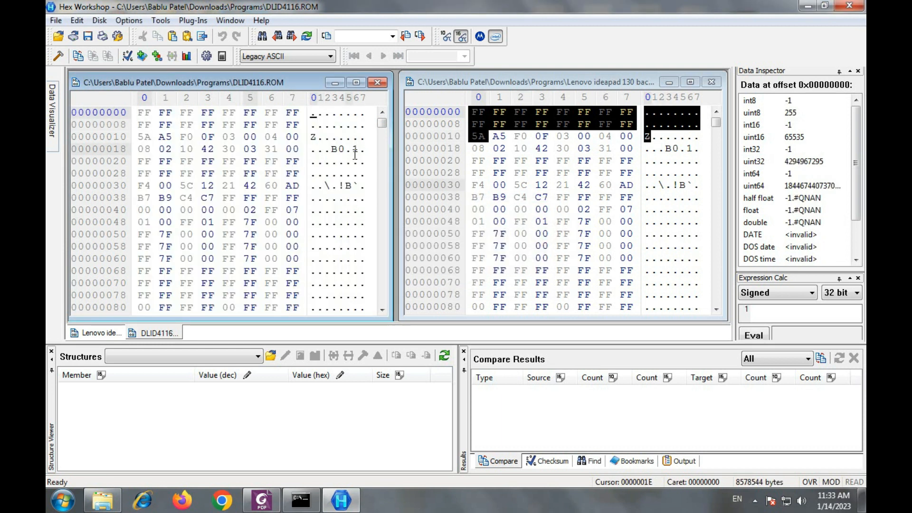
# - Compare the beginnings and ends of DLID4116.ROM and the Lenovo ideapad 130 backup, then return both to offset 00000000
pyautogui.click(659, 124)
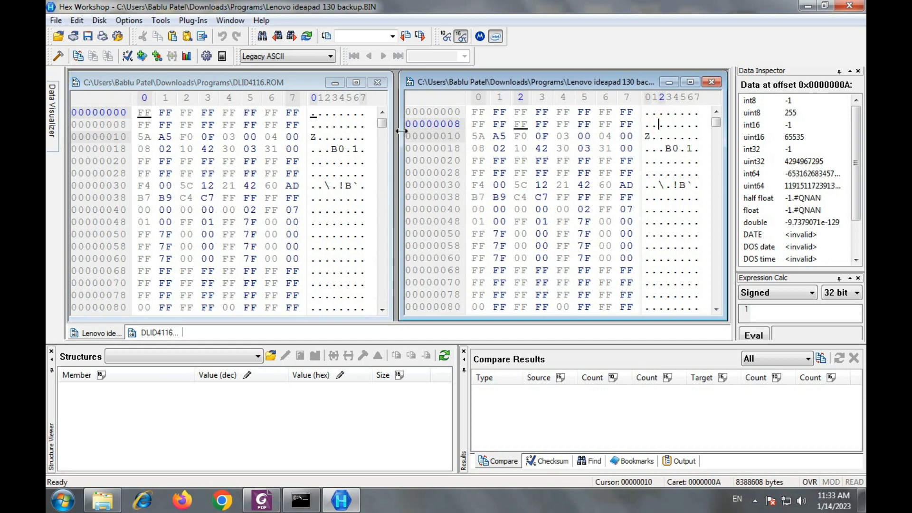
pyautogui.moveTo(382, 123); pyautogui.dragTo(382, 304)
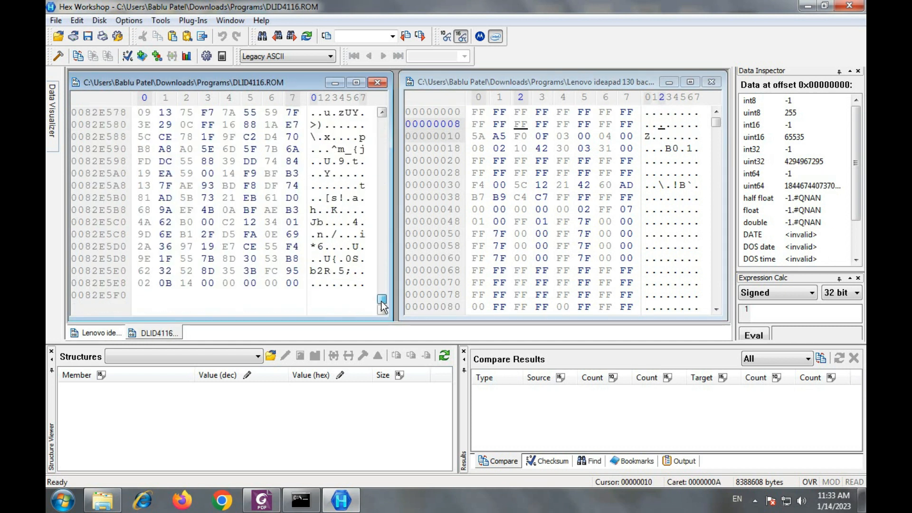
pyautogui.moveTo(716, 122)
pyautogui.mouseDown()
pyautogui.moveTo(720, 314)
pyautogui.moveTo(716, 119)
pyautogui.mouseUp()
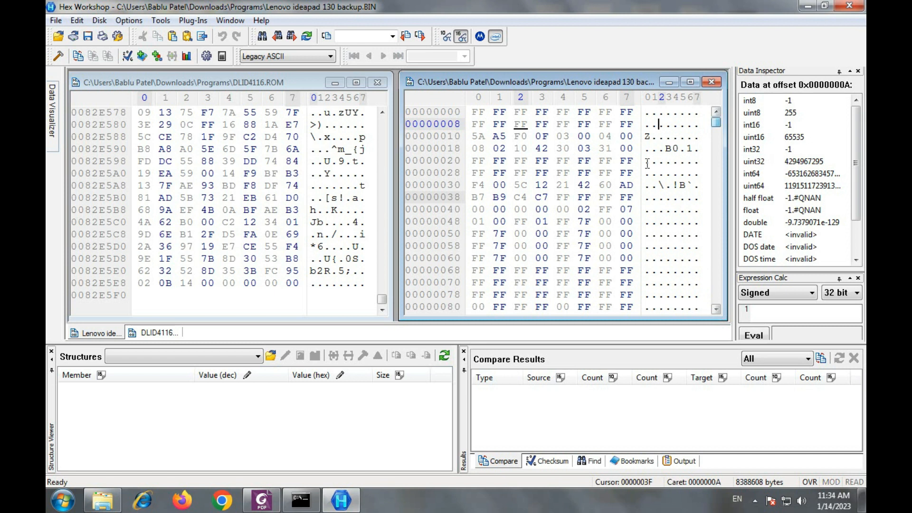
pyautogui.moveTo(382, 298); pyautogui.dragTo(389, 119)
pyautogui.moveTo(717, 119); pyautogui.dragTo(717, 308)
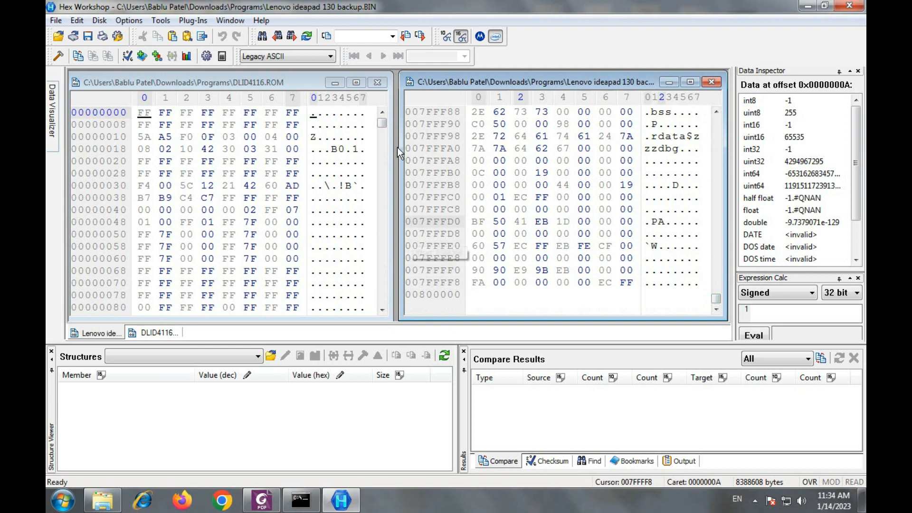
pyautogui.moveTo(383, 124); pyautogui.dragTo(382, 186)
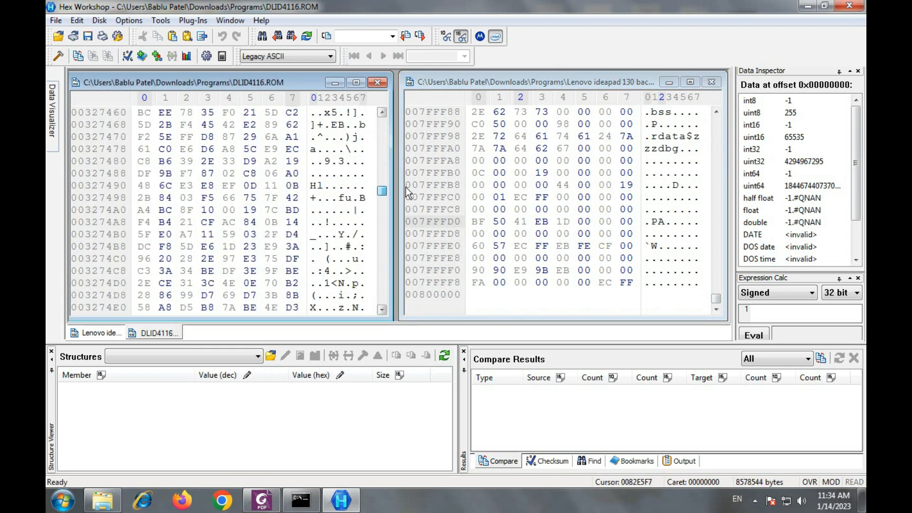
pyautogui.moveTo(721, 292); pyautogui.dragTo(711, 129)
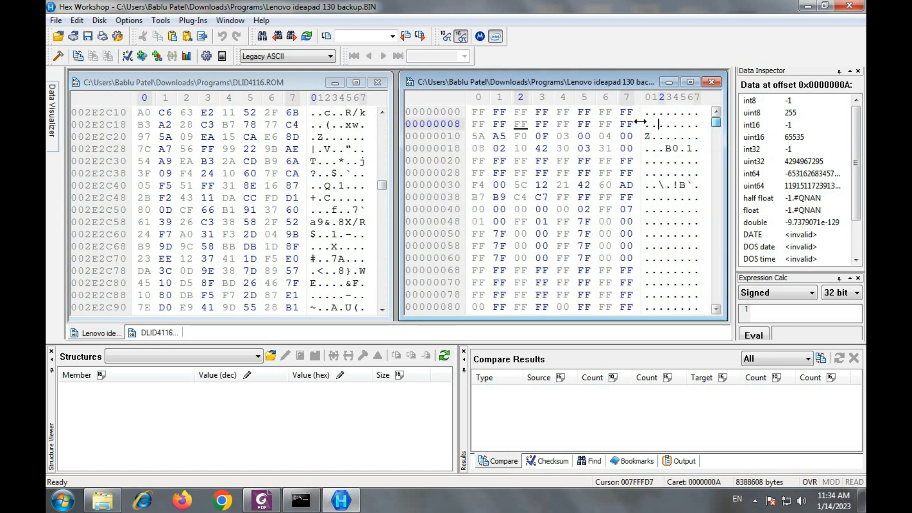
pyautogui.moveTo(382, 186); pyautogui.dragTo(376, 121)
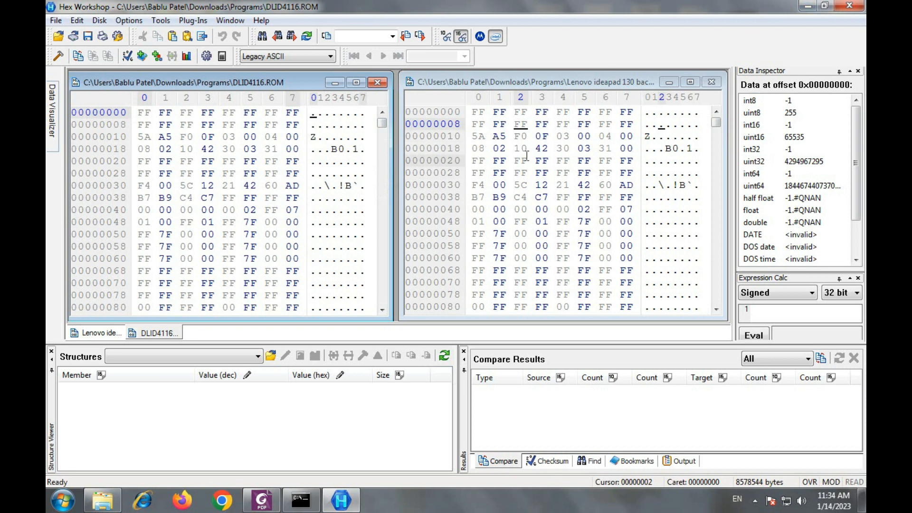
# - Switch to the Programs folder in Windows Explorer and check the exact byte size in the Lenovo ideapad 130 backup file's properties
pyautogui.click(807, 7)
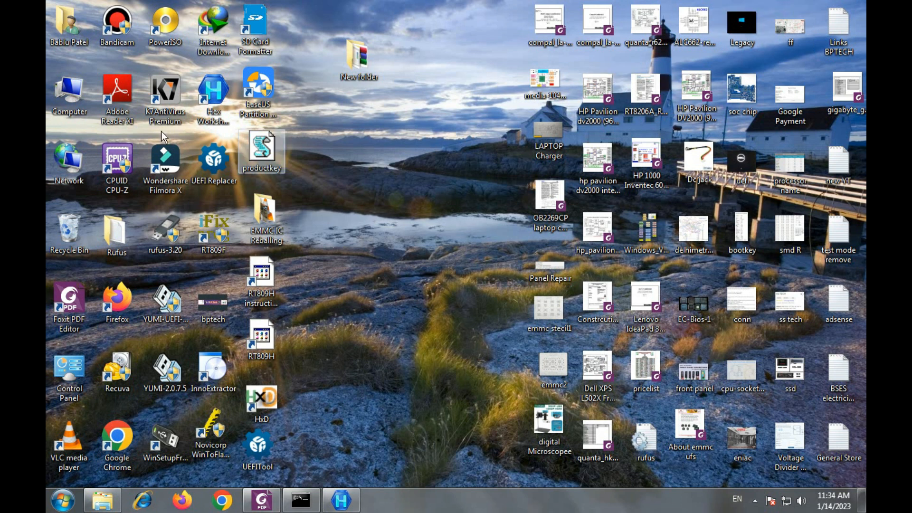
pyautogui.click(108, 499)
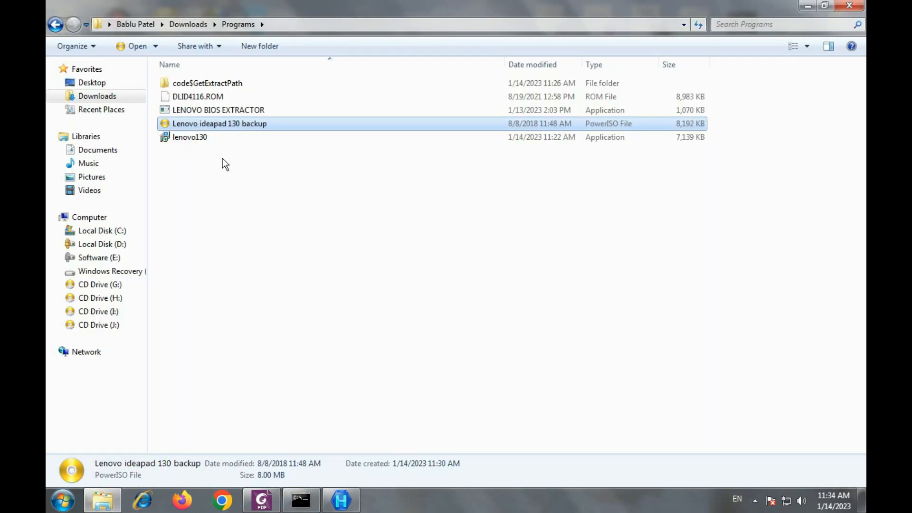
pyautogui.rightClick(232, 123)
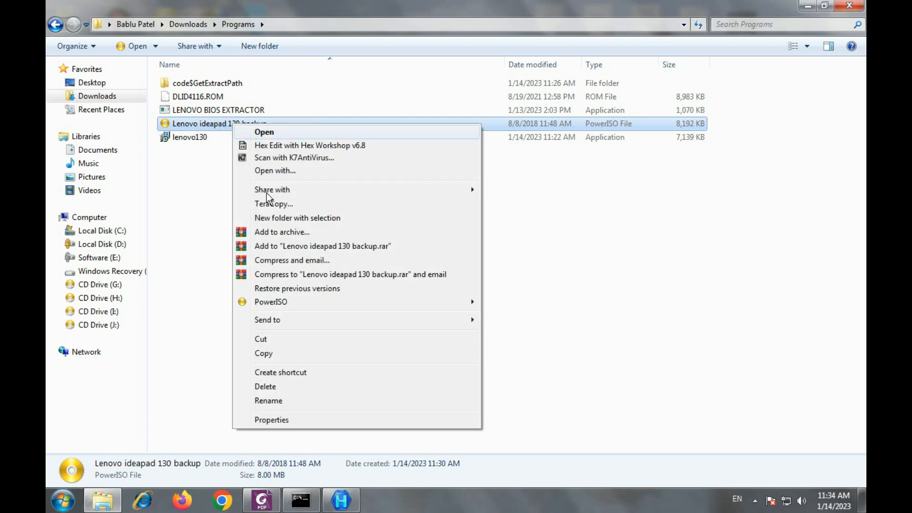
pyautogui.click(270, 420)
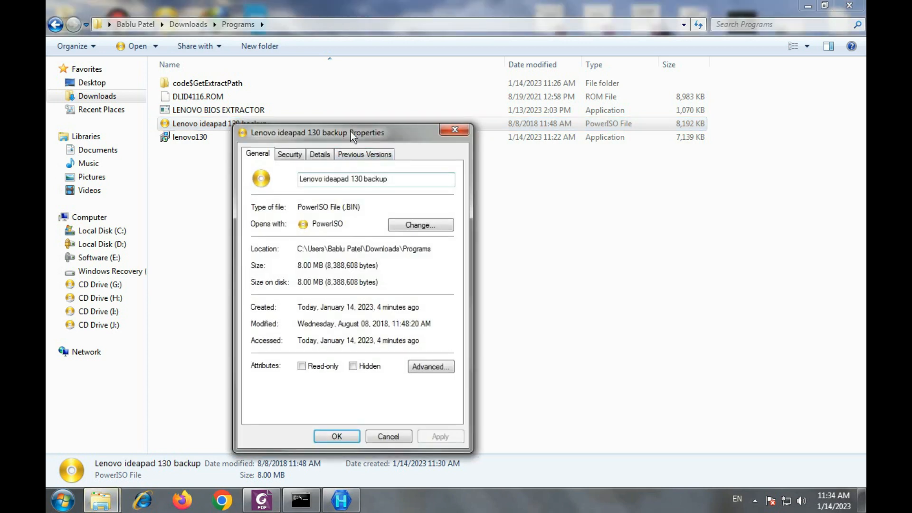
pyautogui.moveTo(350, 103); pyautogui.dragTo(347, 92)
pyautogui.moveTo(325, 217); pyautogui.dragTo(357, 216)
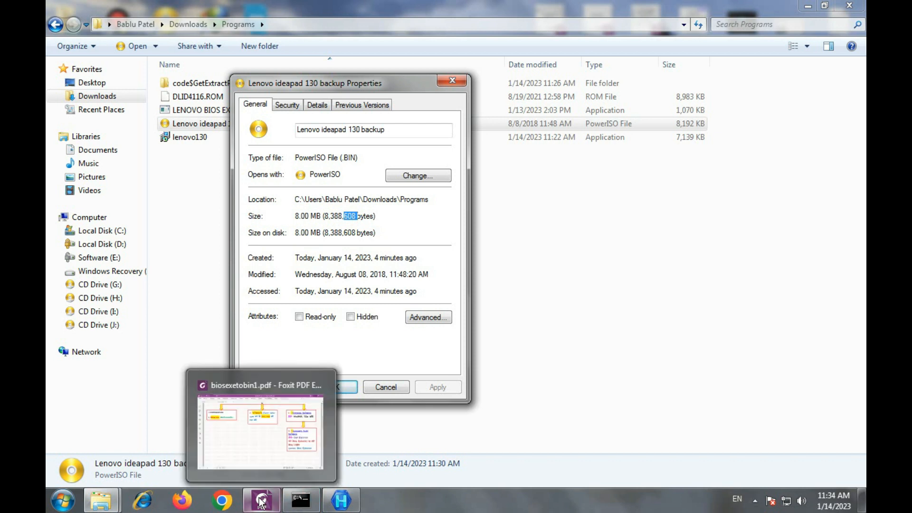
# - Back in Hex Workshop, go to decimal offset 8388608 from the beginning of DLID4116.ROM, rechecking the backup's size and closing its properties
pyautogui.click(340, 500)
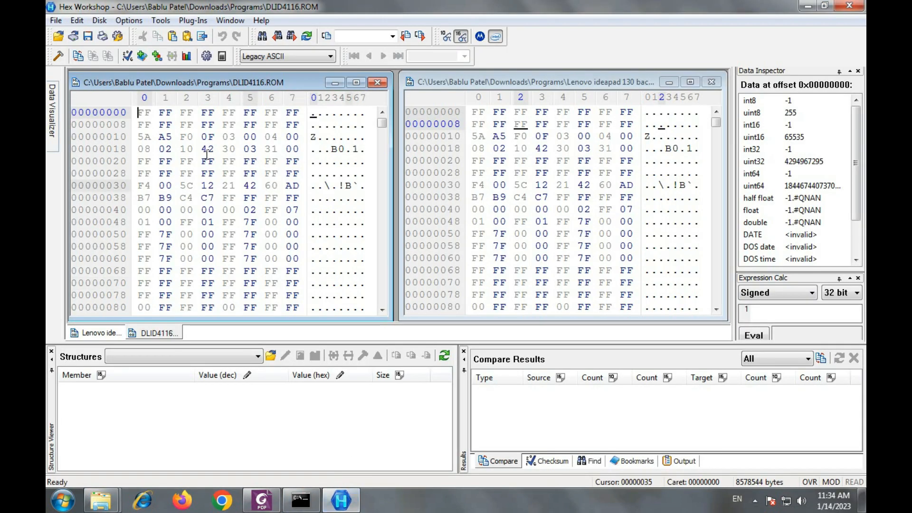
pyautogui.click(407, 40)
pyautogui.click(404, 223)
pyautogui.doubleClick(403, 223)
pyautogui.press('BackSpace')
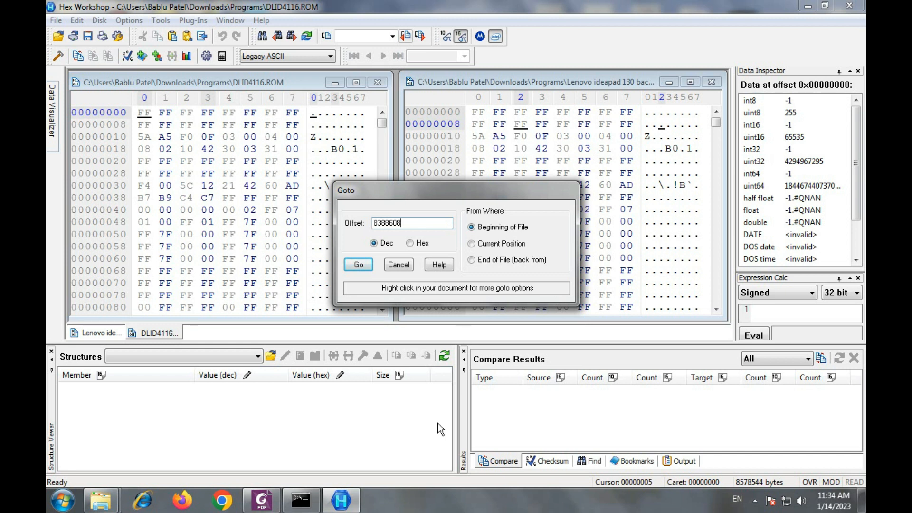
pyautogui.click(98, 498)
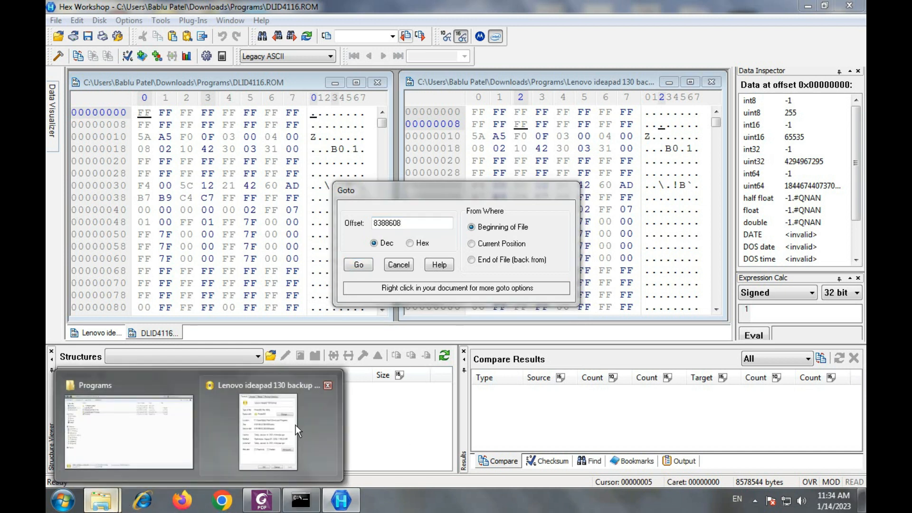
pyautogui.click(280, 427)
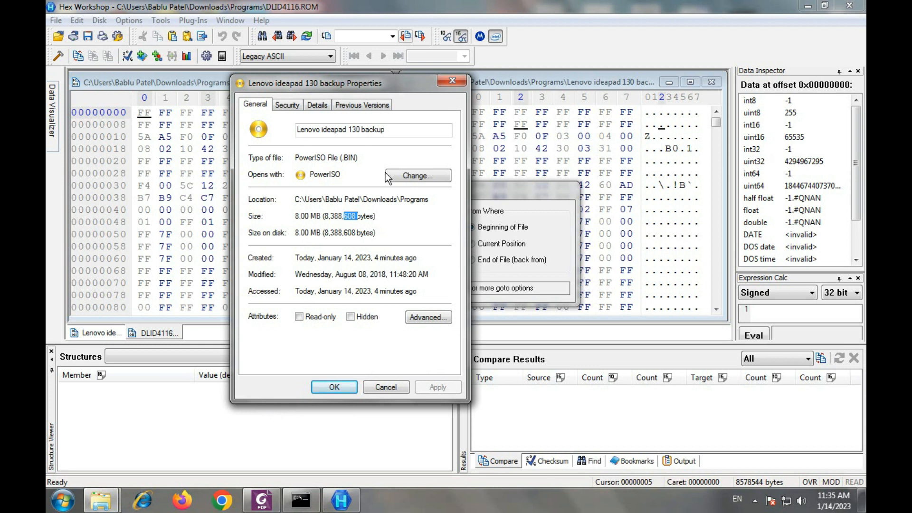
pyautogui.click(452, 81)
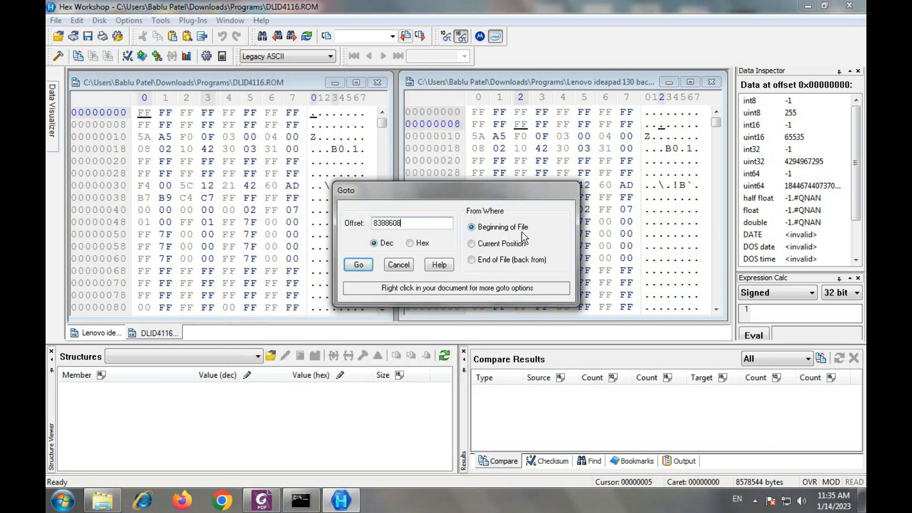
pyautogui.click(358, 265)
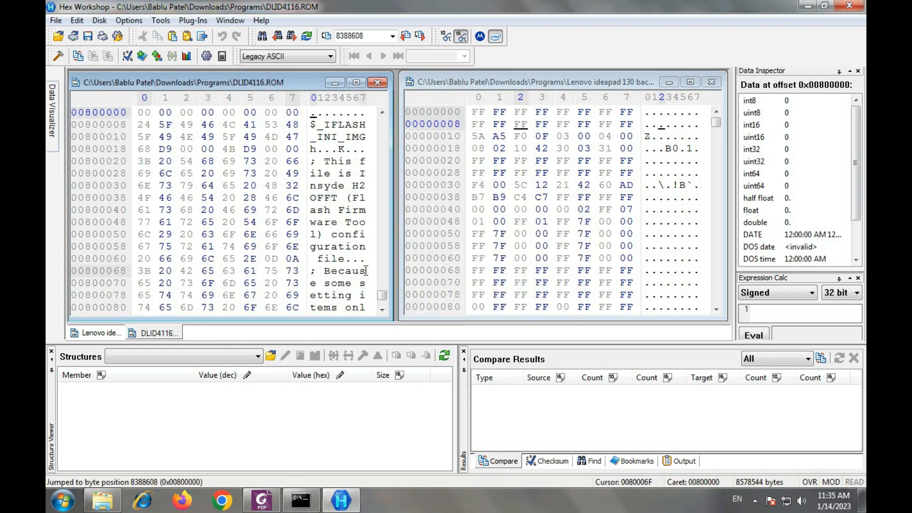
# - Delete all bytes of DLID4116.ROM from offset 00800000 through the end of the file
pyautogui.scroll(1, 135, 156)
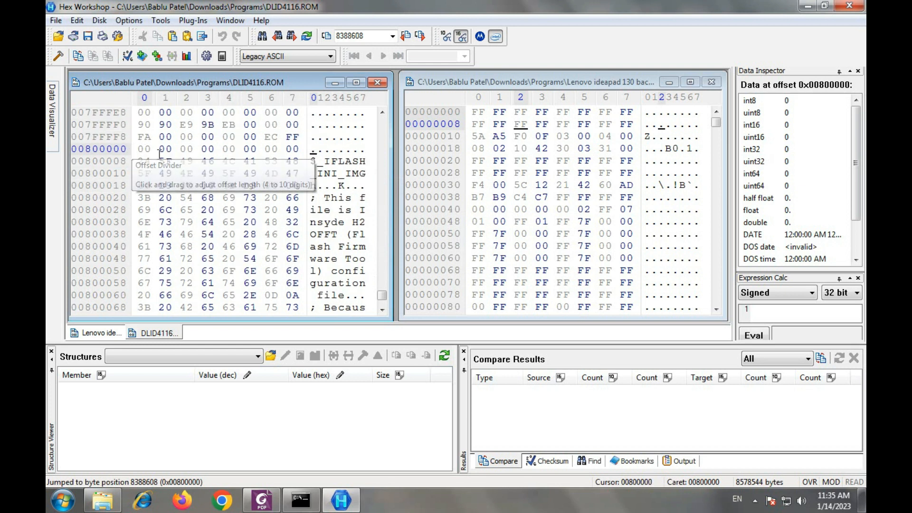
pyautogui.scroll(1, 163, 161)
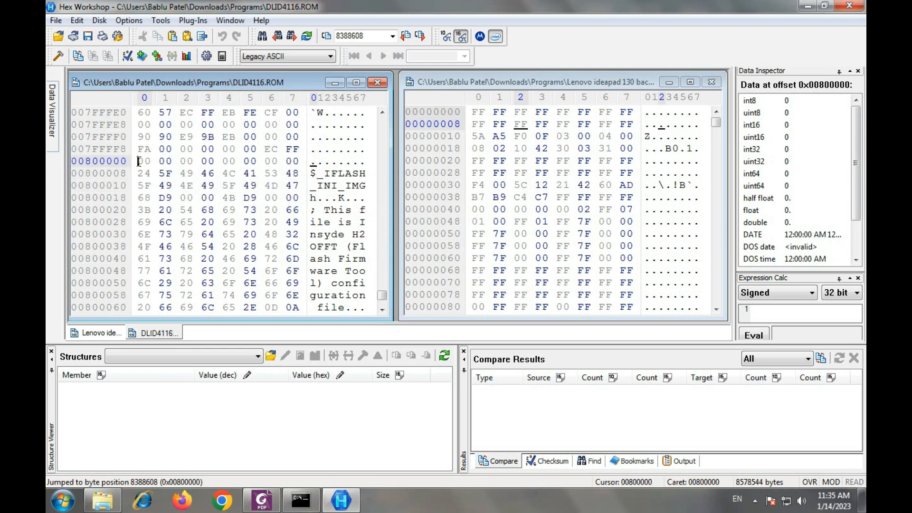
pyautogui.moveTo(139, 162); pyautogui.dragTo(382, 308)
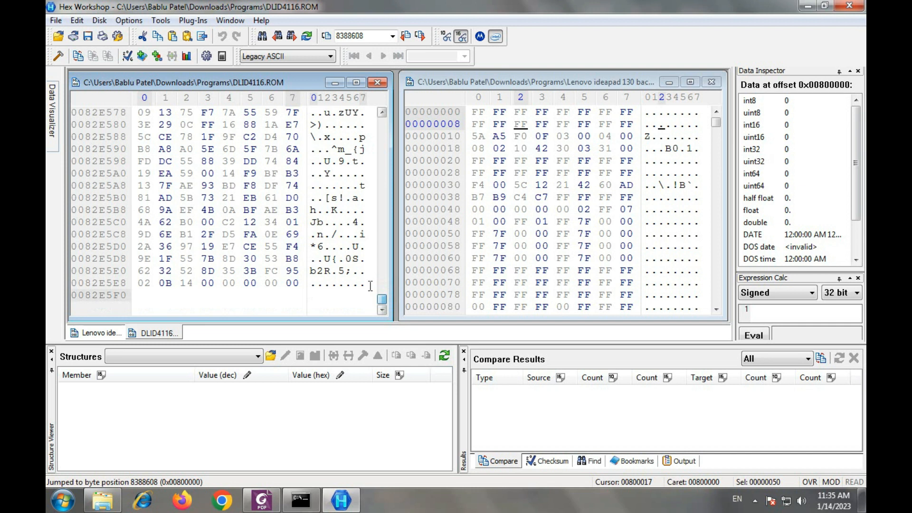
pyautogui.keyDown('shift'); pyautogui.click(370, 285); pyautogui.keyUp('shift')
pyautogui.rightClick(246, 200)
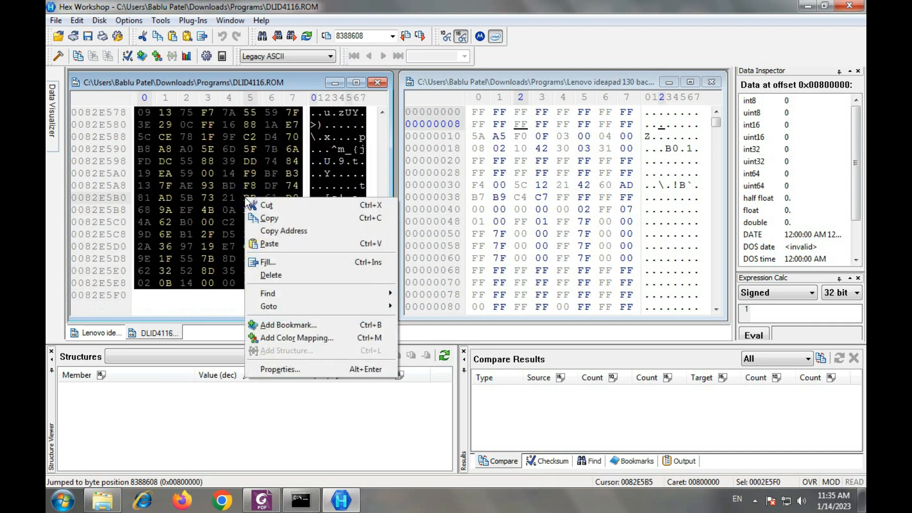
pyautogui.click(268, 275)
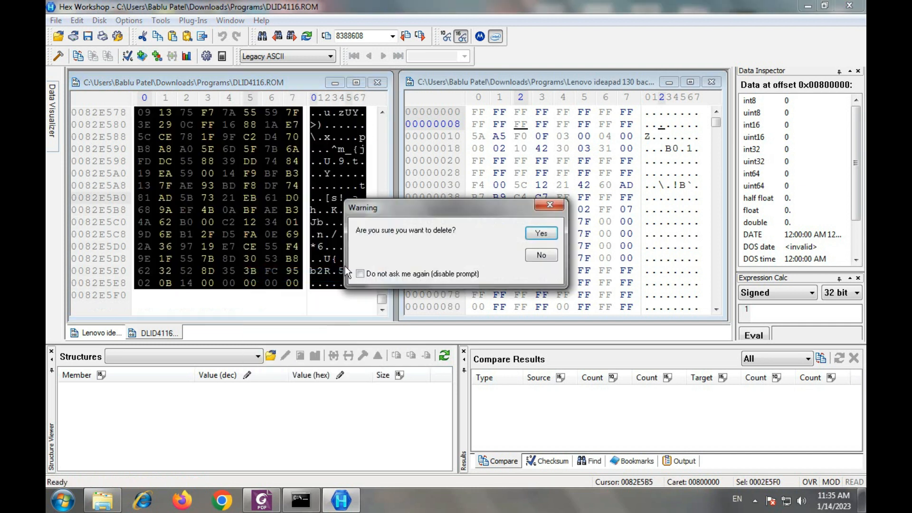
pyautogui.click(541, 233)
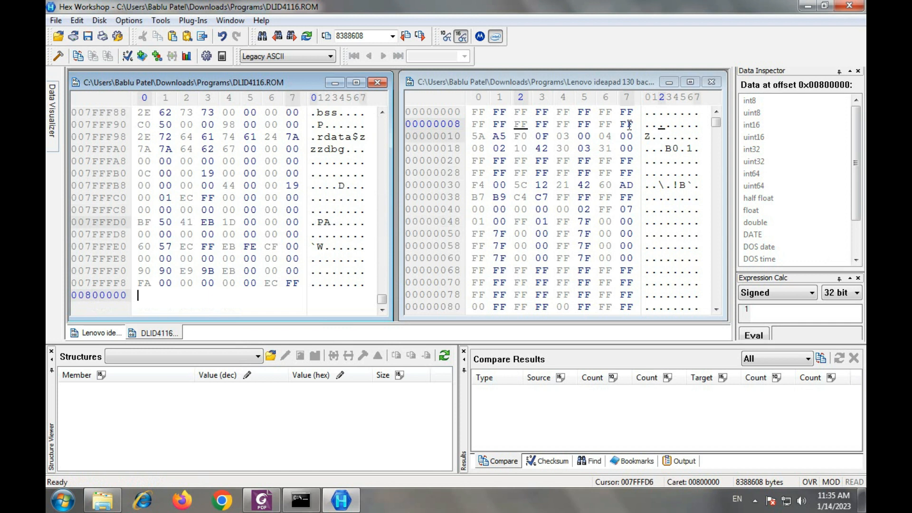
# - Close the Lenovo ideapad 130 backup document and maximize DLID4116.ROM within the workspace
pyautogui.moveTo(577, 81); pyautogui.dragTo(572, 82)
pyautogui.click(705, 84)
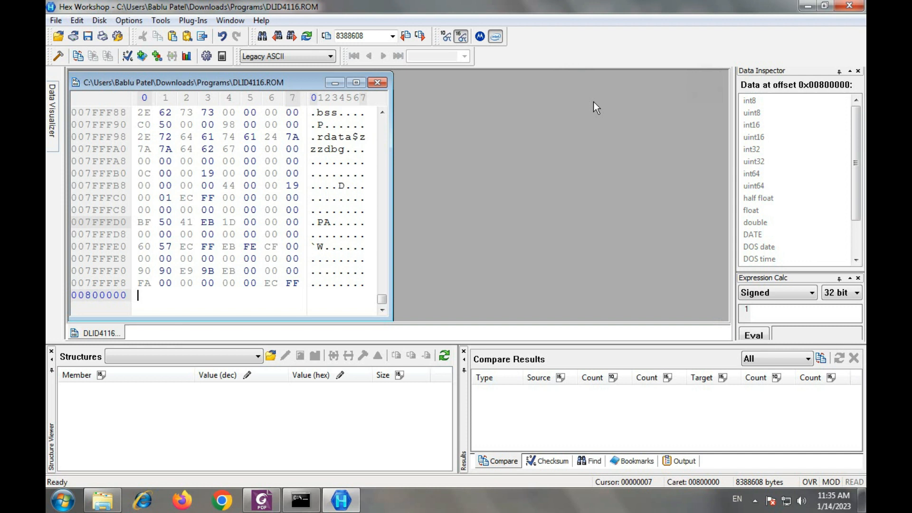
pyautogui.click(356, 82)
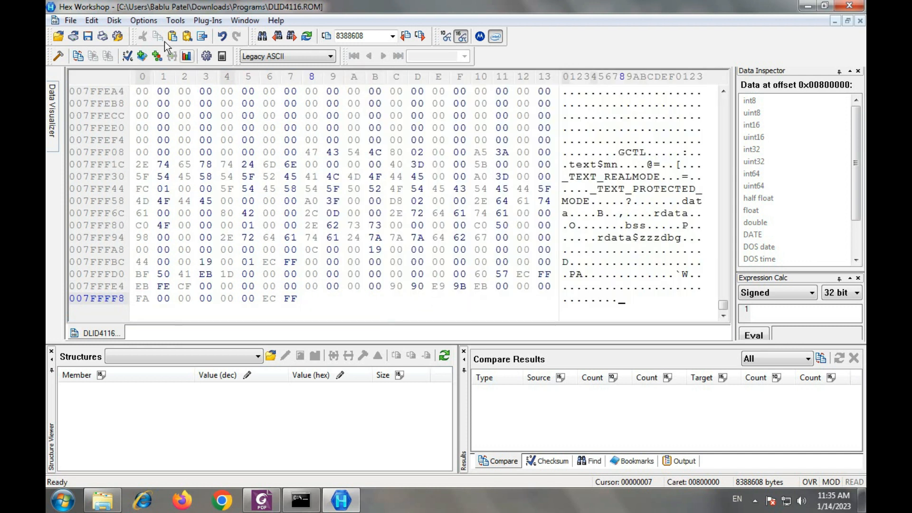
# - Save the trimmed DLID4116.ROM as a new file named "Lenovo ideapad 130 new file" in the Programs folder, adapting the backup file's name
pyautogui.click(71, 20)
pyautogui.click(88, 86)
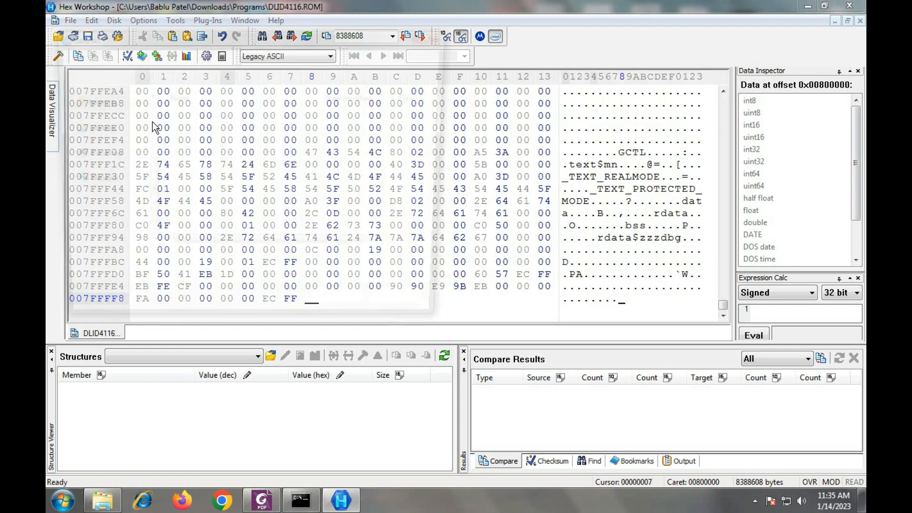
pyautogui.click(179, 267)
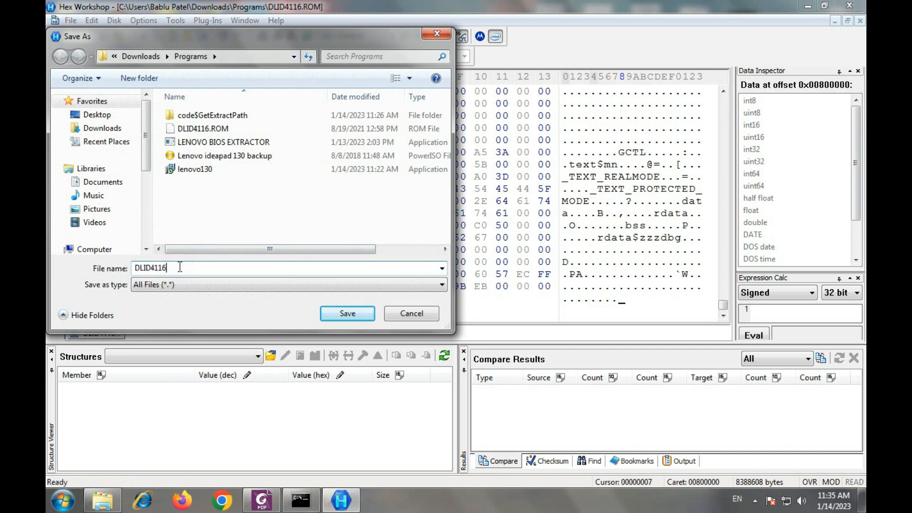
pyautogui.press('BackSpace')
pyautogui.press('BackSpace')
pyautogui.press('BackSpace')
pyautogui.press('BackSpace')
pyautogui.press('BackSpace')
pyautogui.press('BackSpace')
pyautogui.press('BackSpace')
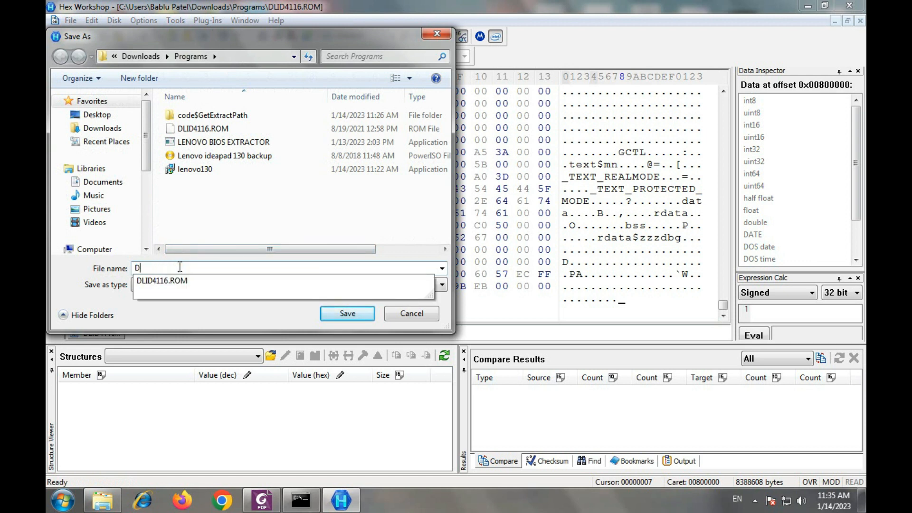
pyautogui.press('BackSpace')
pyautogui.click(215, 155)
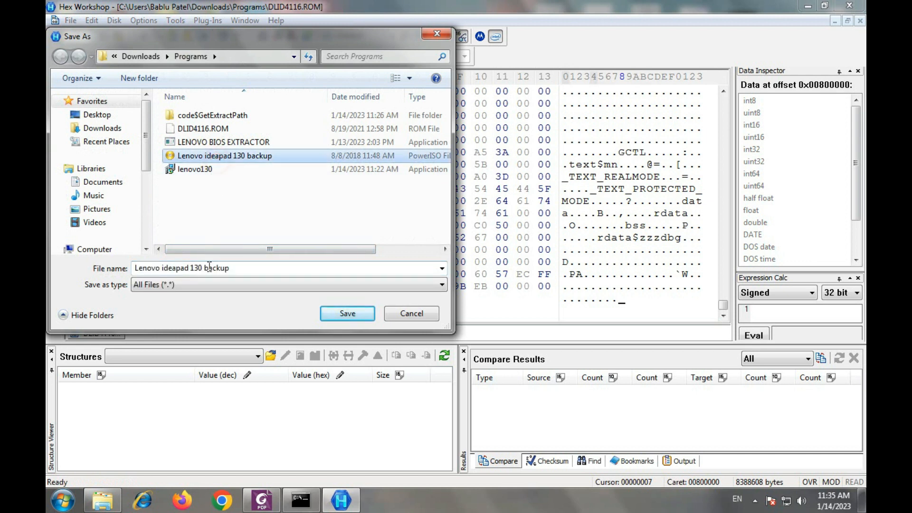
pyautogui.click(236, 268)
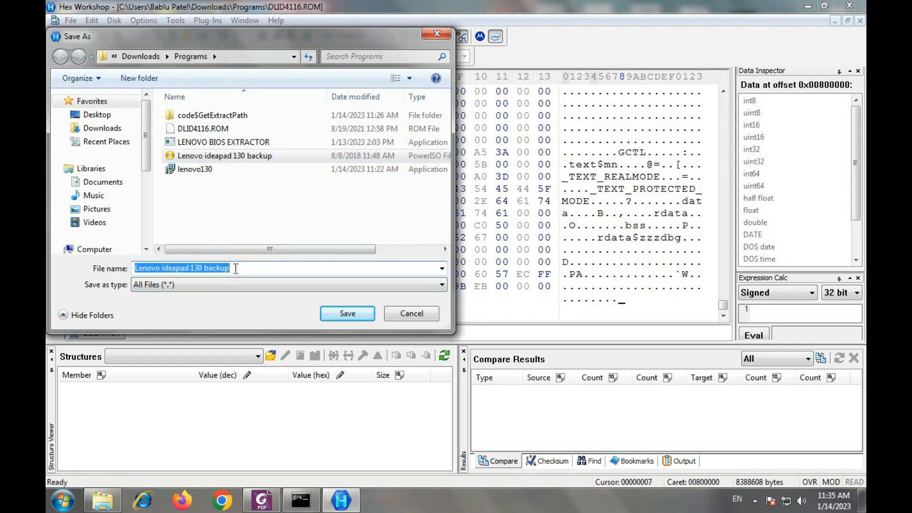
pyautogui.click(236, 269)
pyautogui.press('BackSpace')
pyautogui.press('BackSpace')
pyautogui.press('BackSpace')
pyautogui.press('BackSpace')
pyautogui.press('BackSpace')
pyautogui.press('BackSpace')
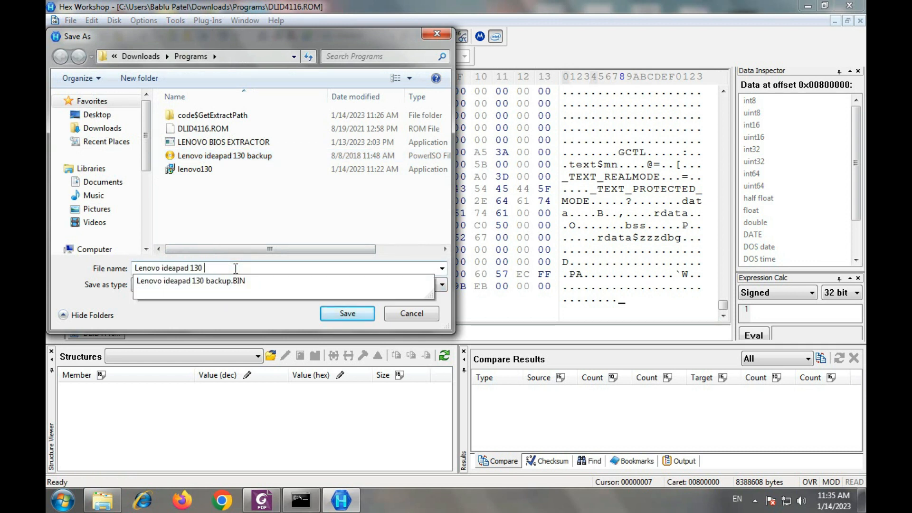
pyautogui.write('new')
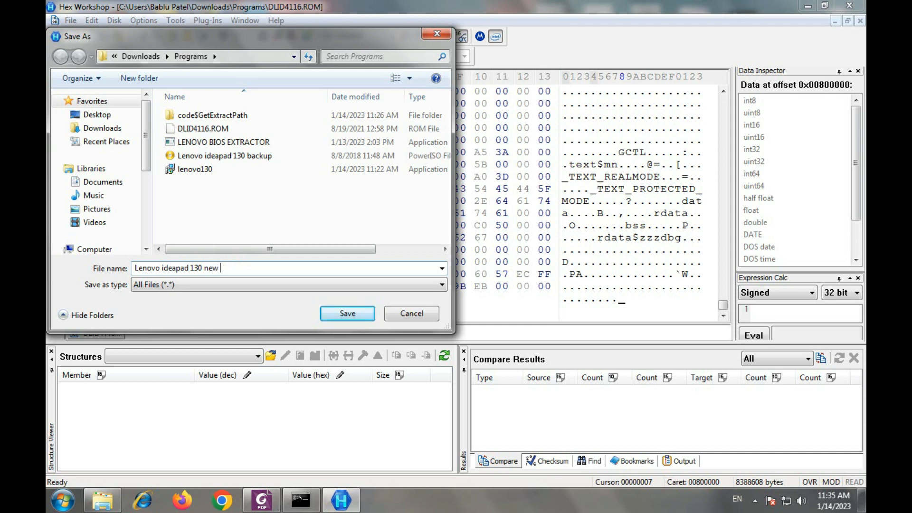
pyautogui.click(347, 314)
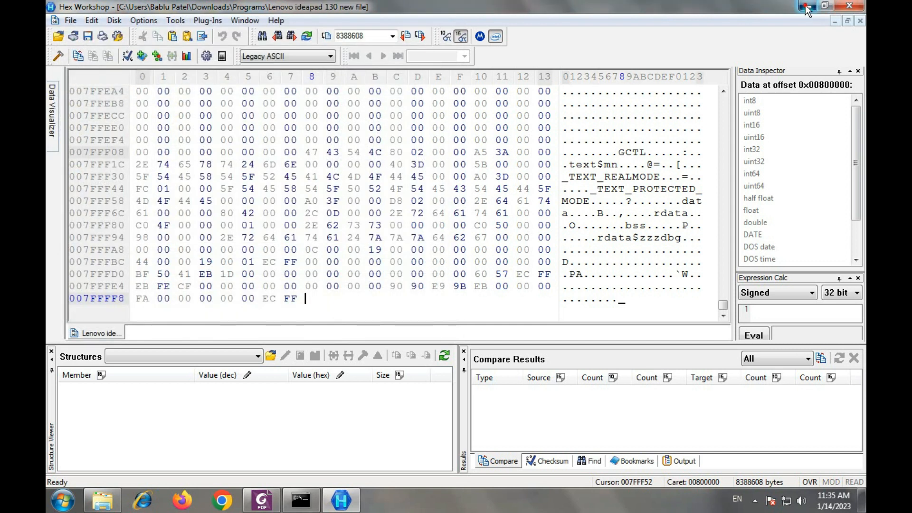
# - Switch to the Programs folder in Windows Explorer and try to rename the newly saved file as "Lenovo ideapad 130 new file.bin"
pyautogui.click(806, 7)
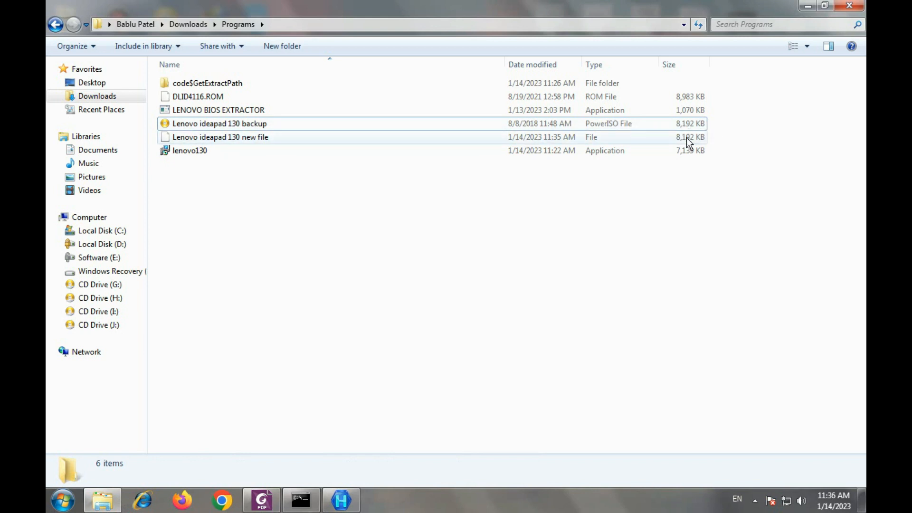
pyautogui.rightClick(183, 138)
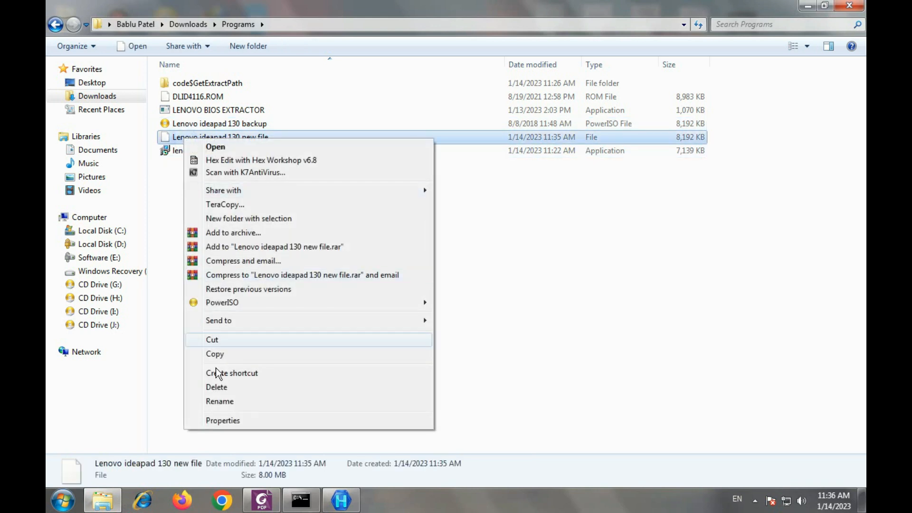
pyautogui.click(228, 401)
pyautogui.click(272, 138)
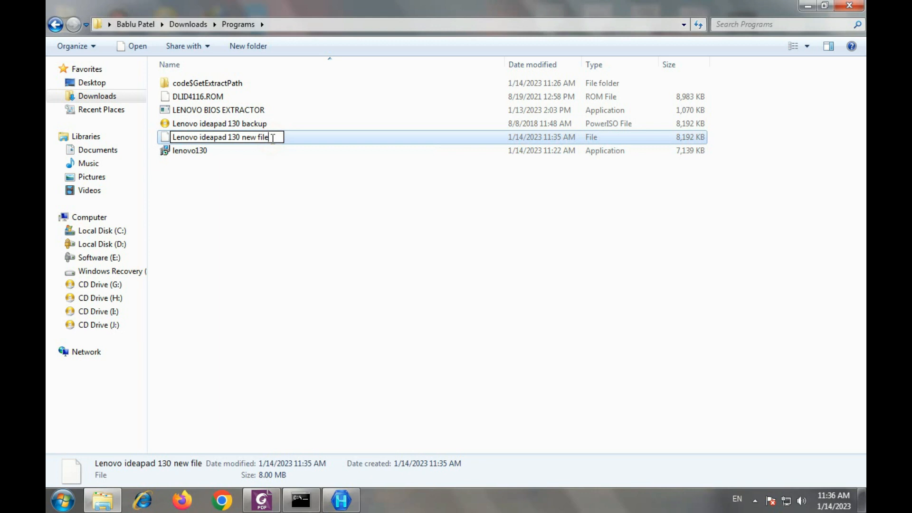
pyautogui.write('.bin')
pyautogui.click(317, 221)
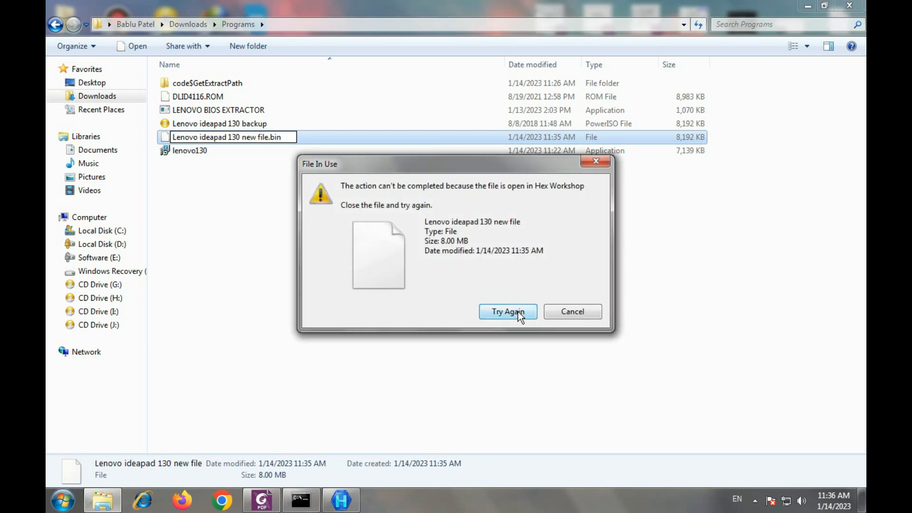
# - Close Hex Workshop to release the file and retry the pending rename
pyautogui.click(341, 502)
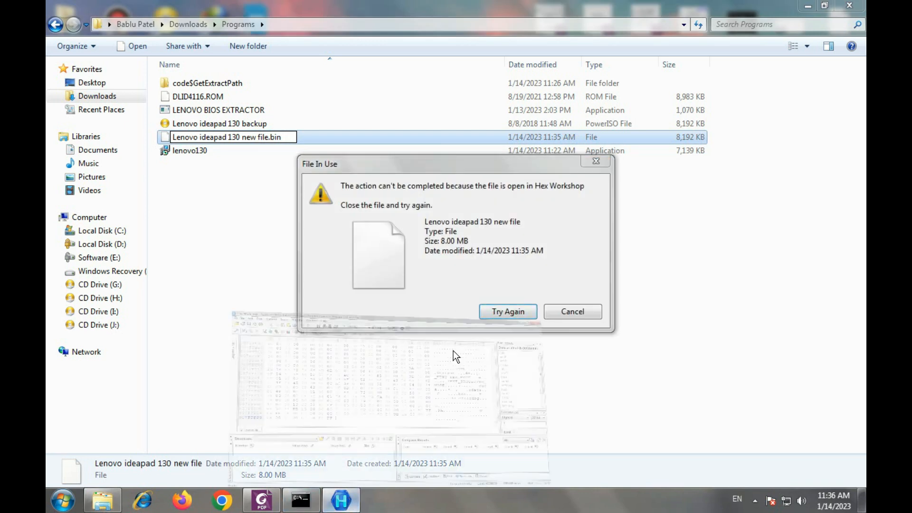
pyautogui.click(856, 5)
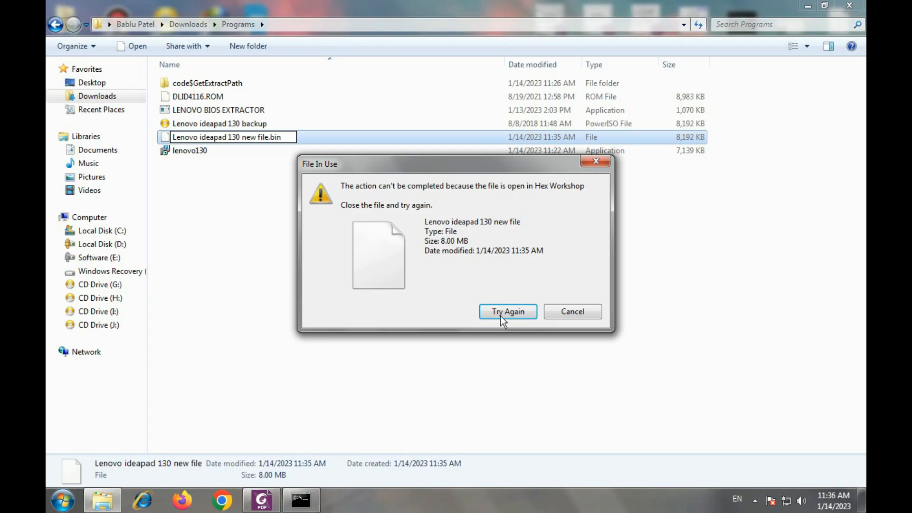
pyautogui.click(497, 315)
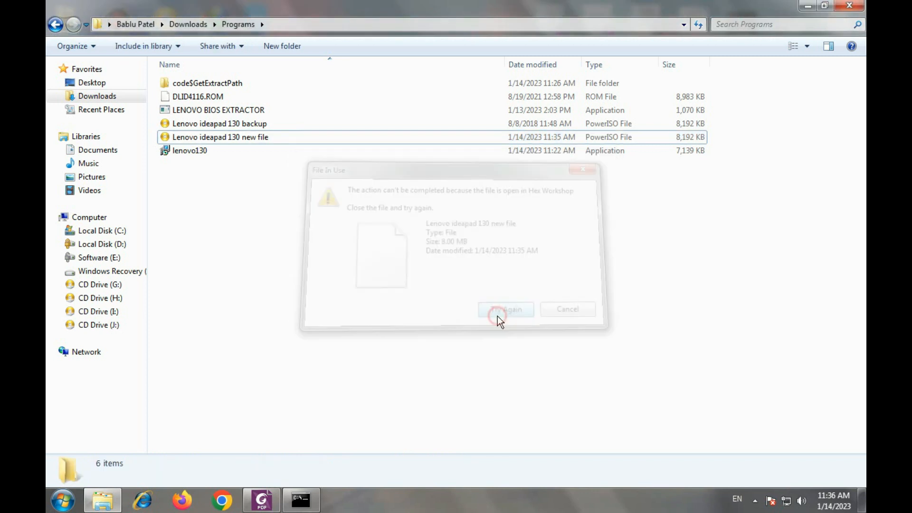
# - Compare the size and type of the Lenovo ideapad 130 backup with those of the new BIOS file
pyautogui.click(235, 125)
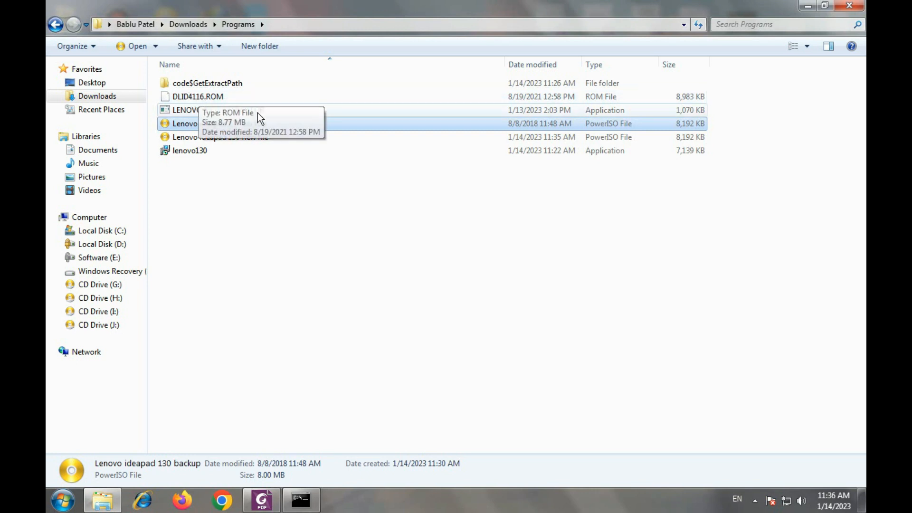
pyautogui.click(235, 139)
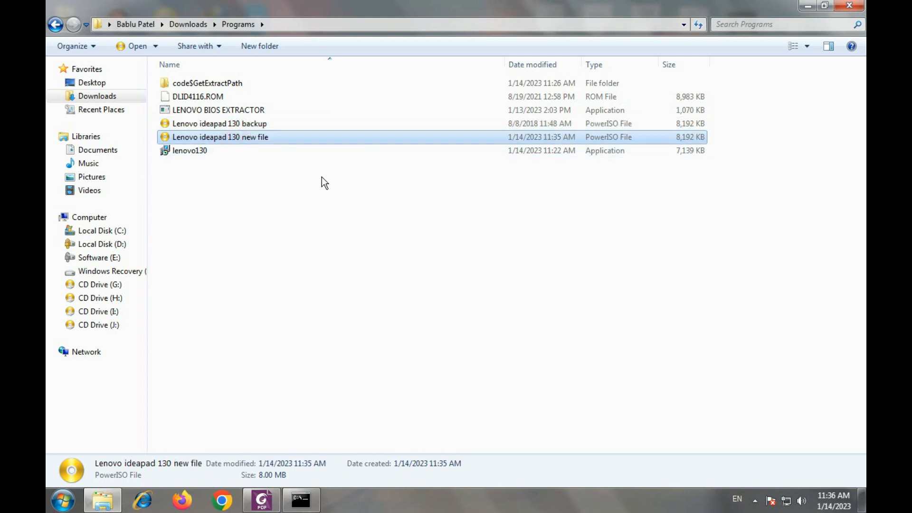